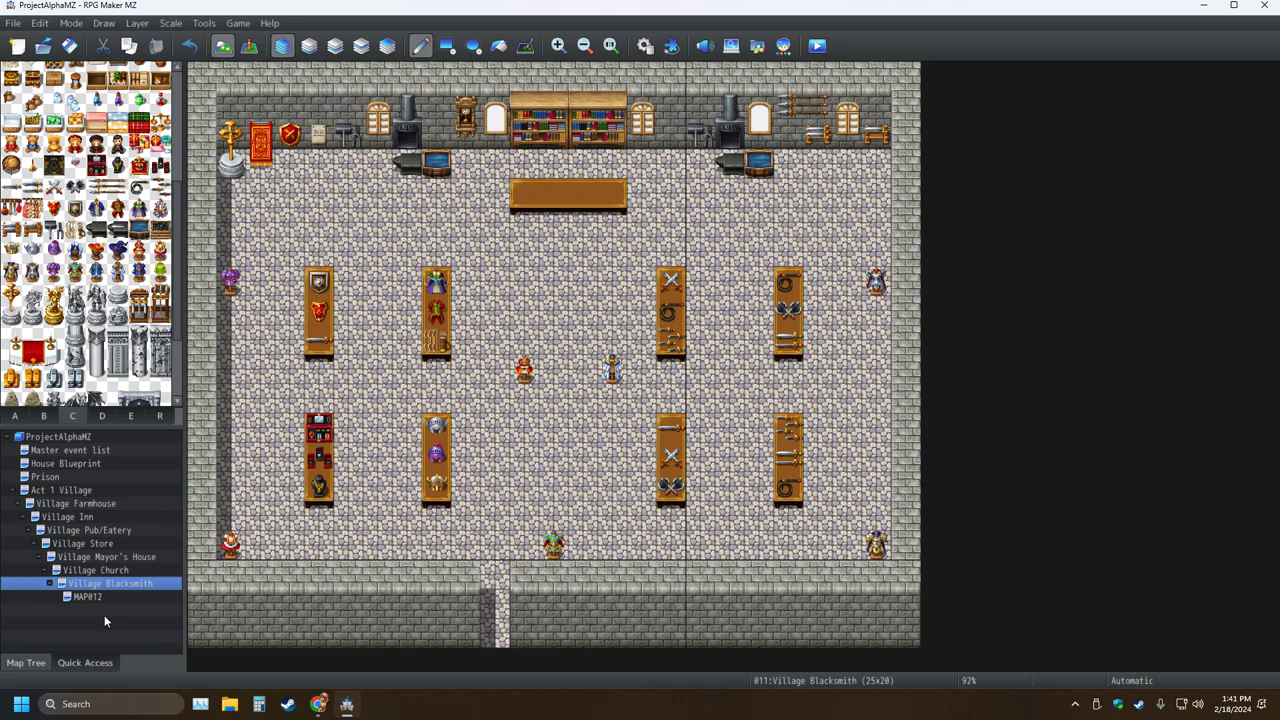
Open MAP012 and inspect its map properties and the tiles available for it.
left_click(87, 597)
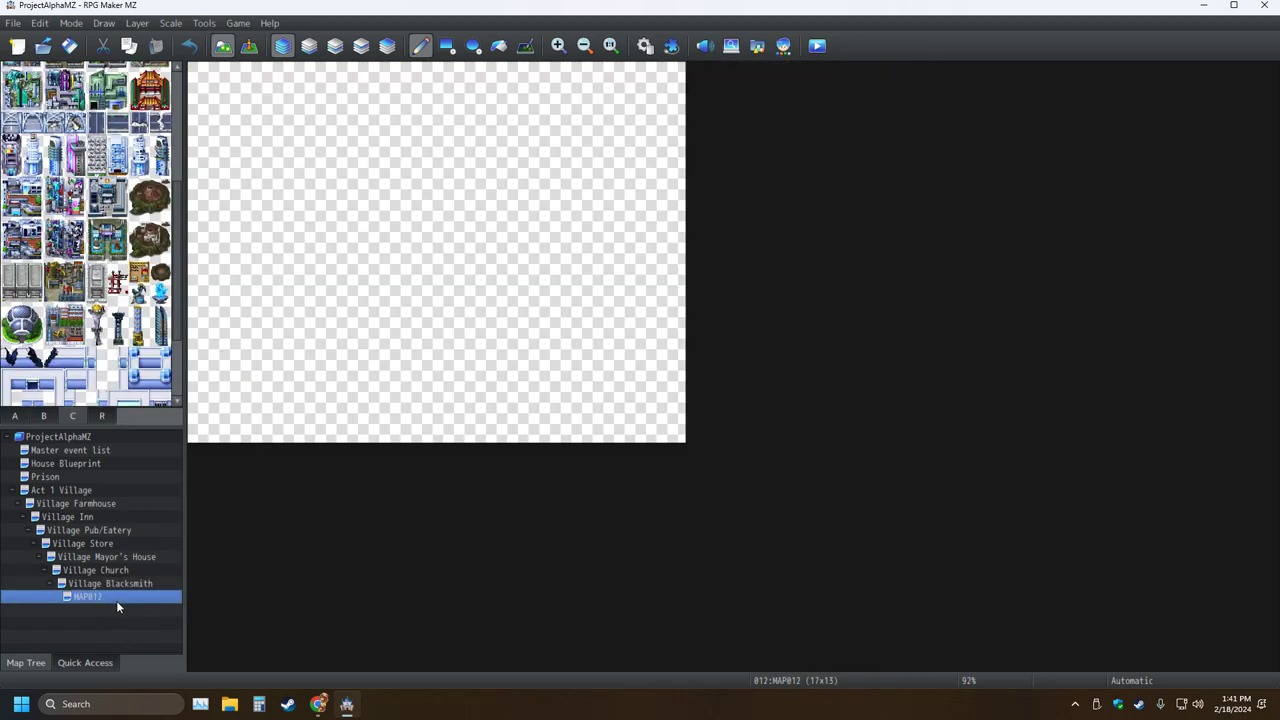
right_click(116, 602)
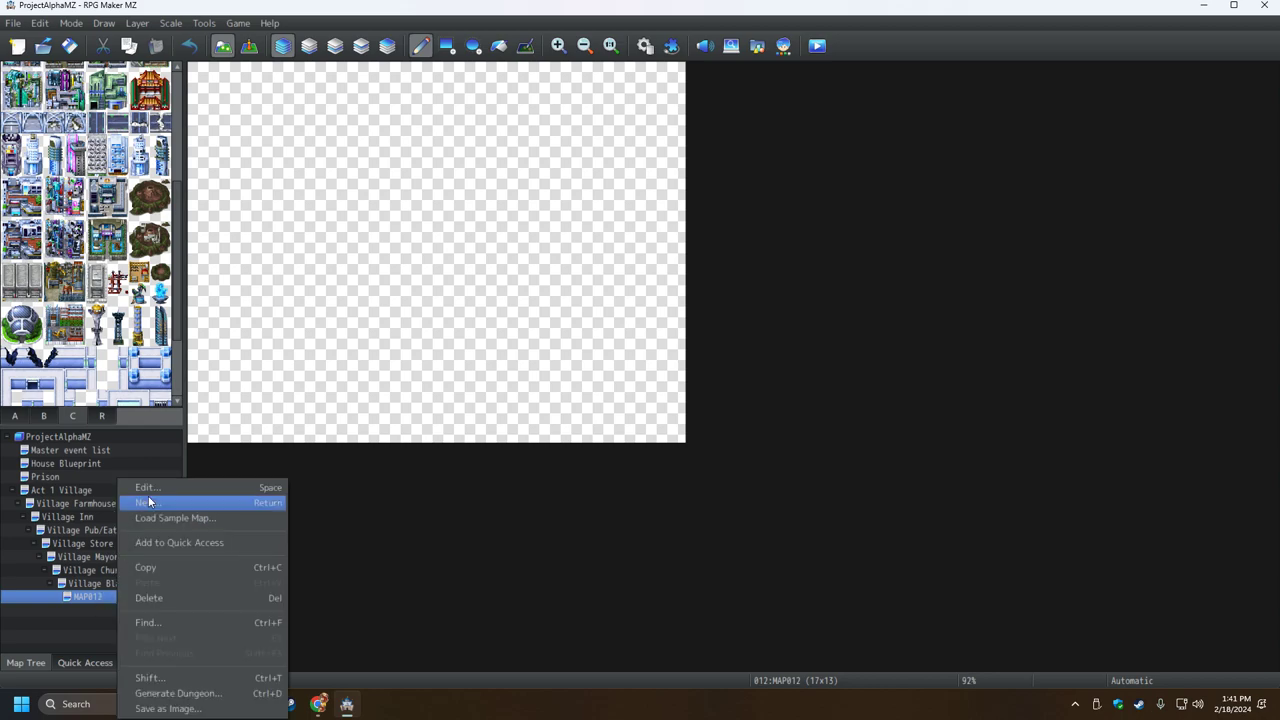
left_click(215, 488)
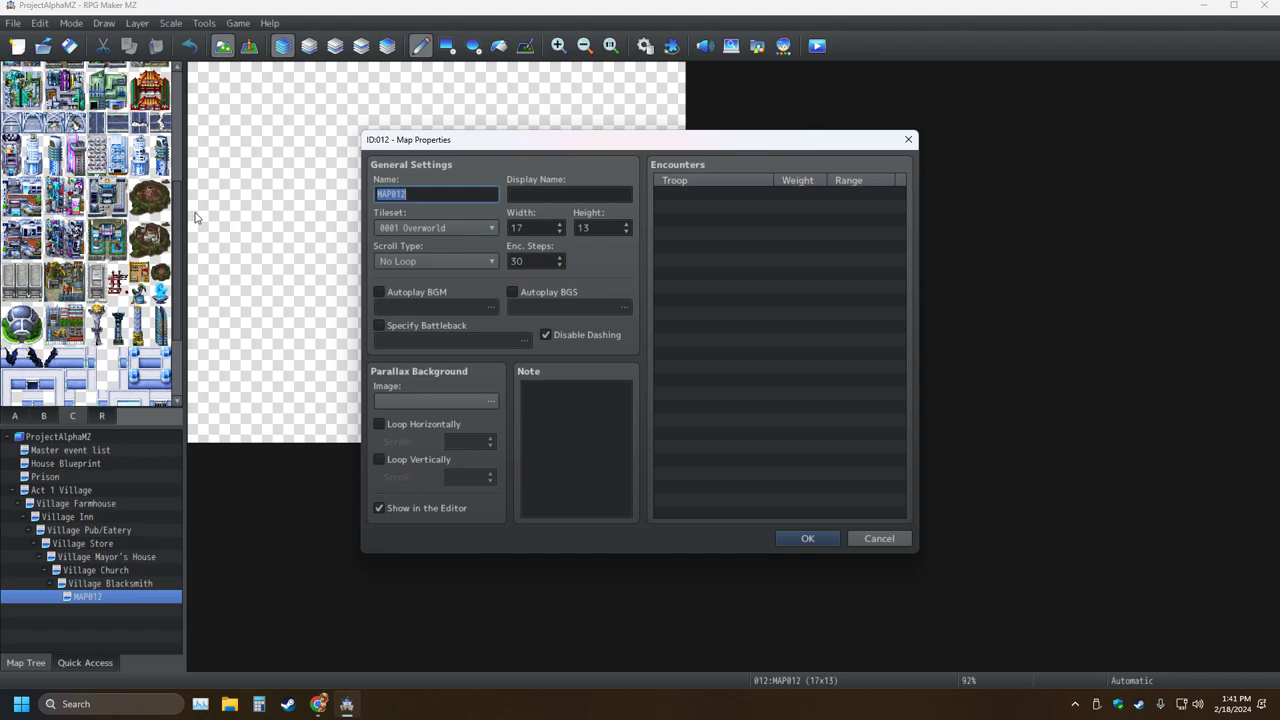
left_click(908, 139)
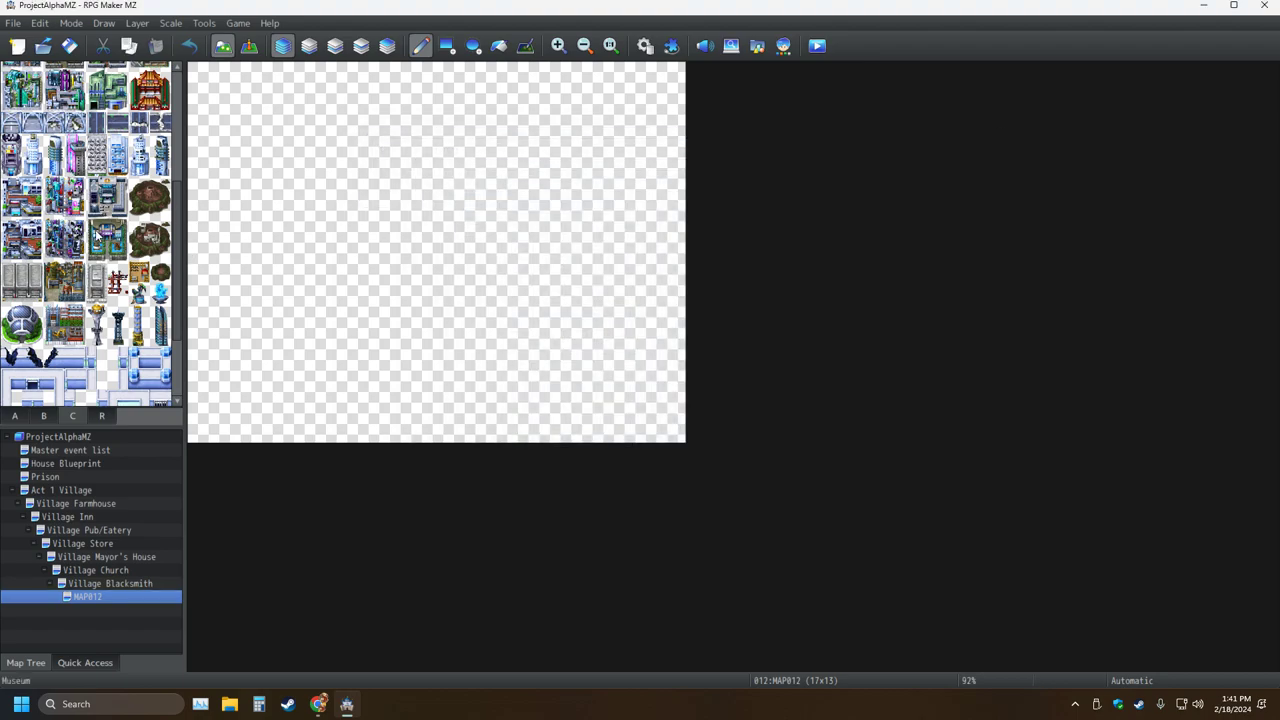
scroll(90, 228, "up", 6)
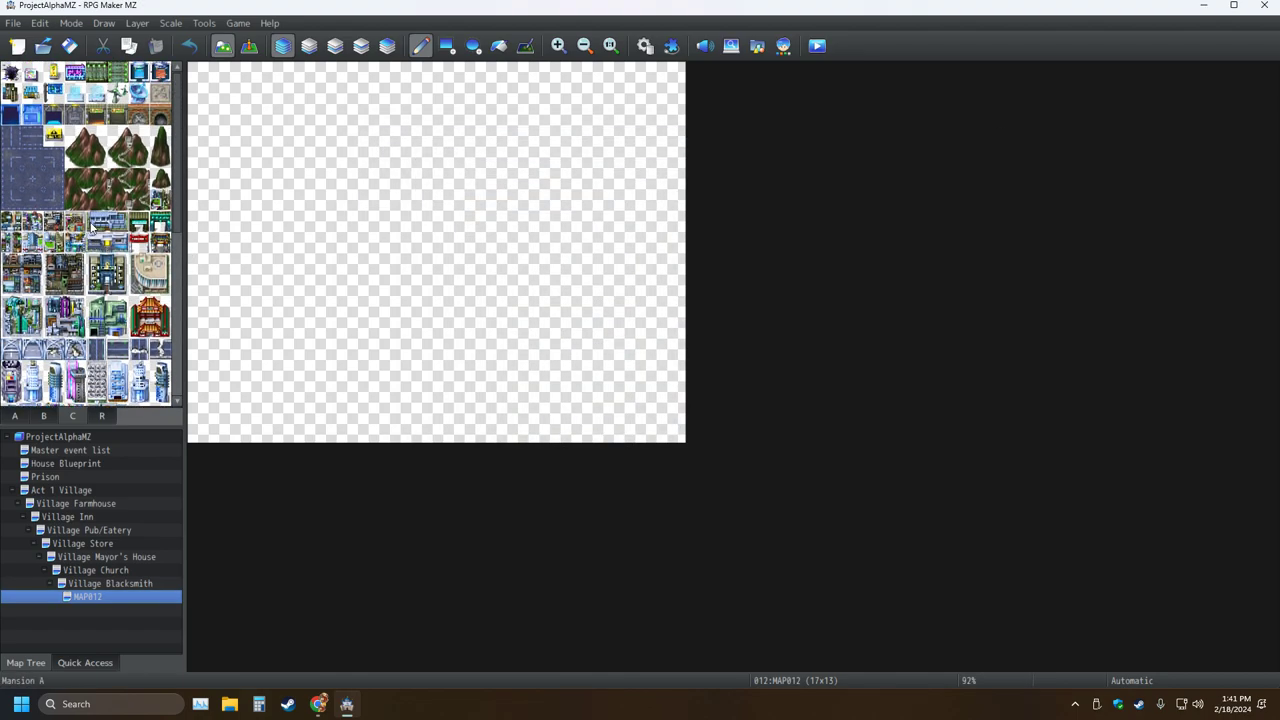
scroll(92, 228, "down", 10)
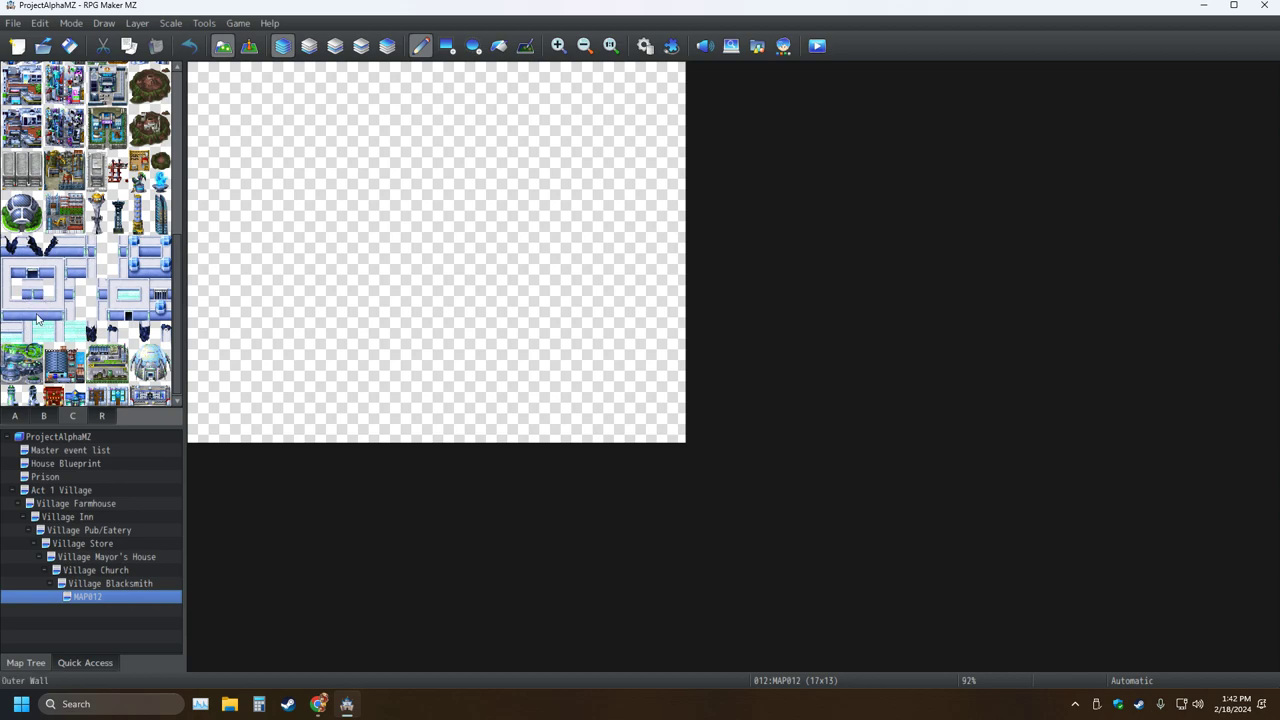
Inspect the Overworld tileset in the database, including its A2 ground image and its A and B tile pages.
left_click(645, 45)
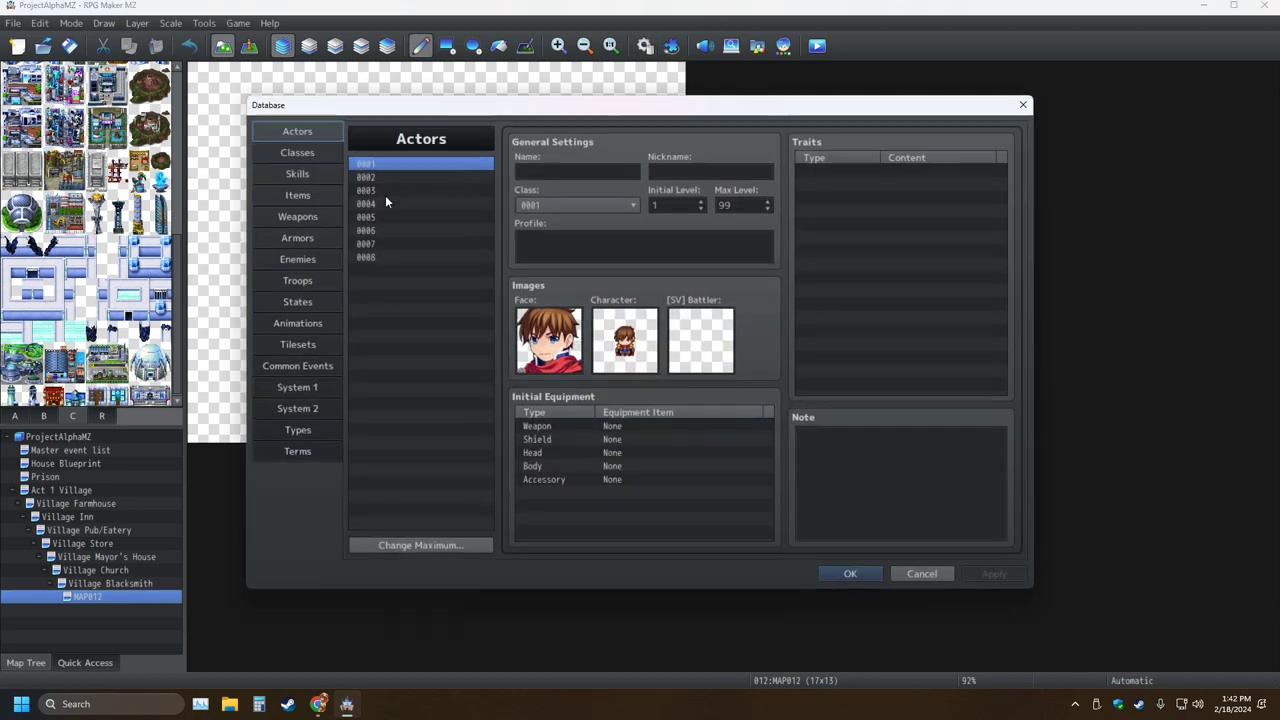
left_click(304, 342)
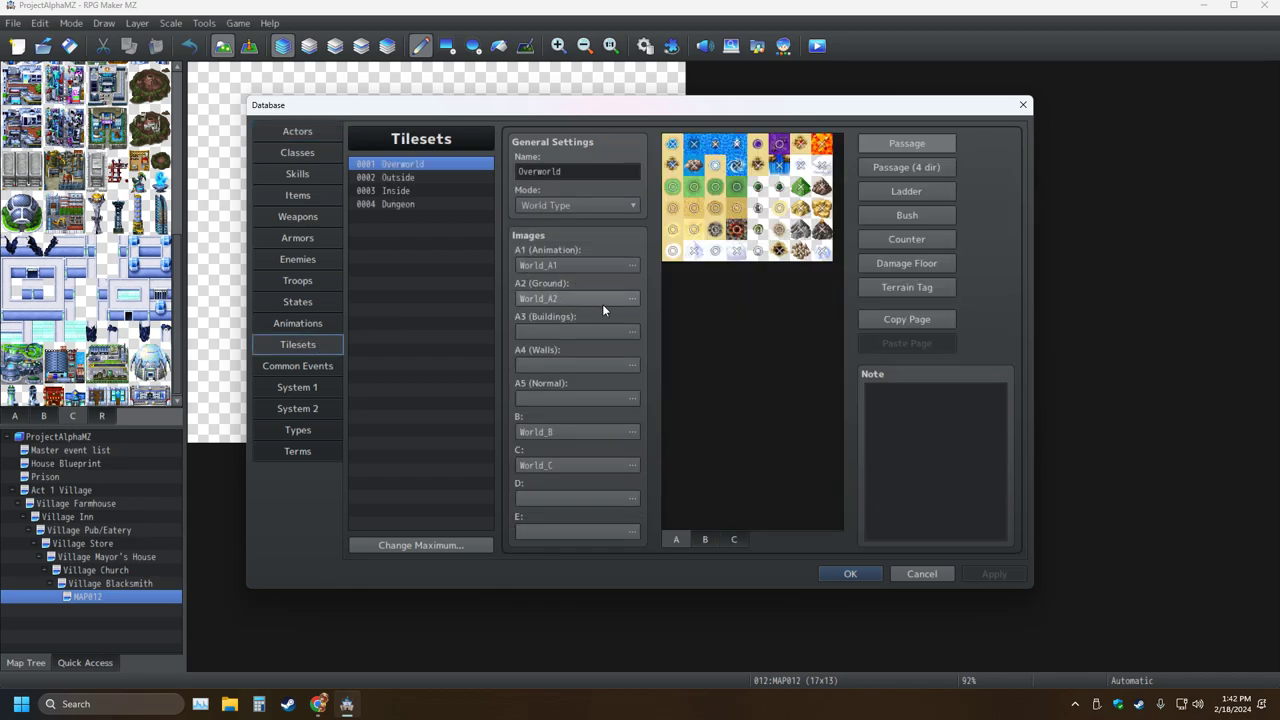
double_click(602, 302)
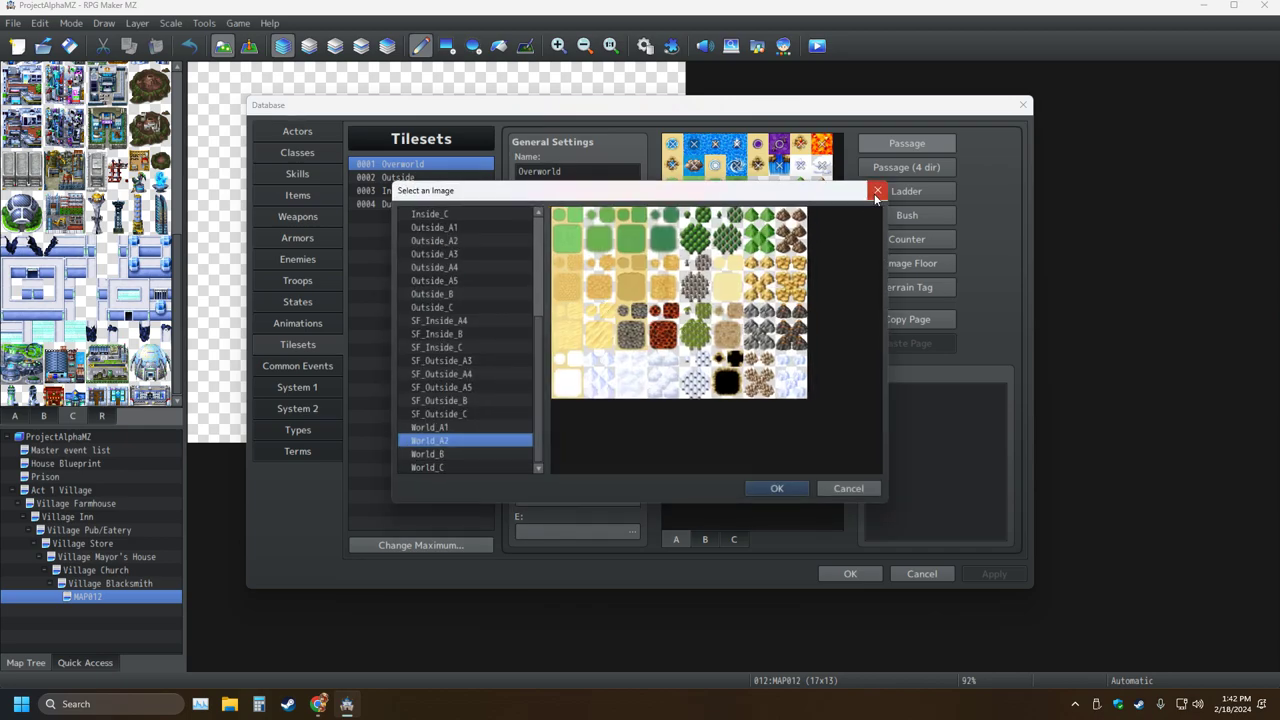
left_click(876, 192)
left_click(706, 538)
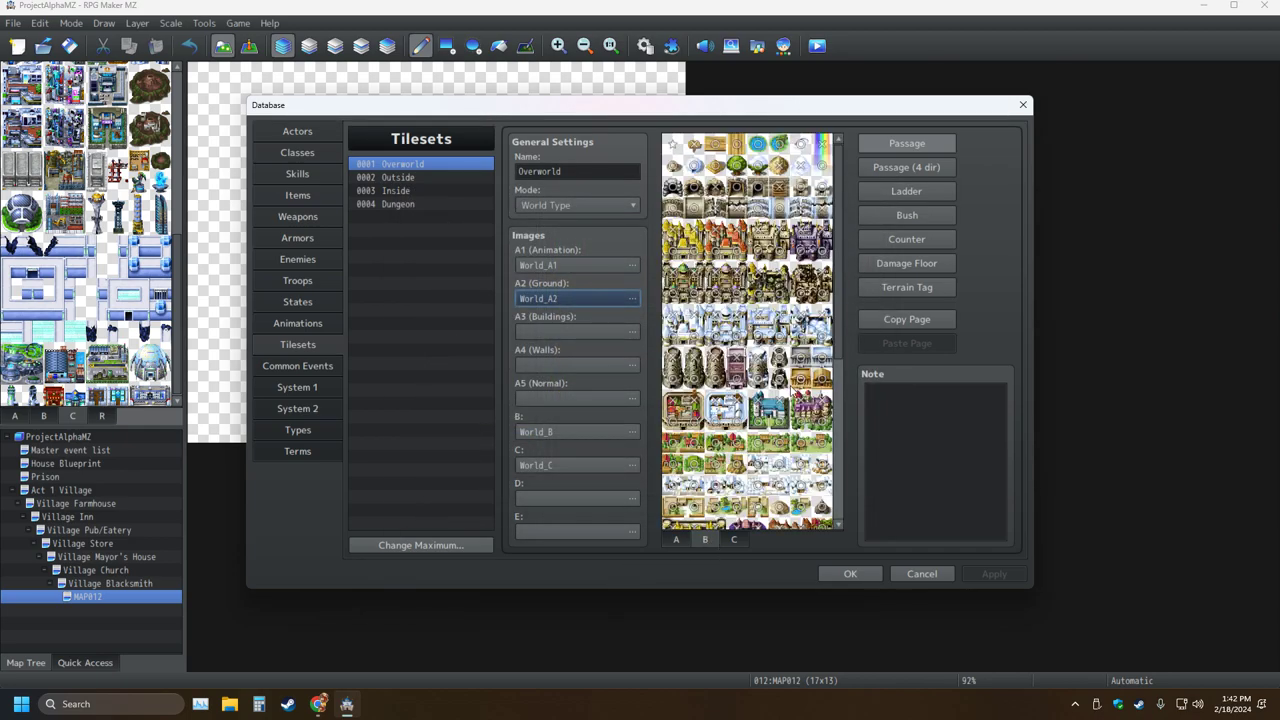
scroll(764, 426, "down", 1)
scroll(764, 426, "up", 1)
left_click(677, 539)
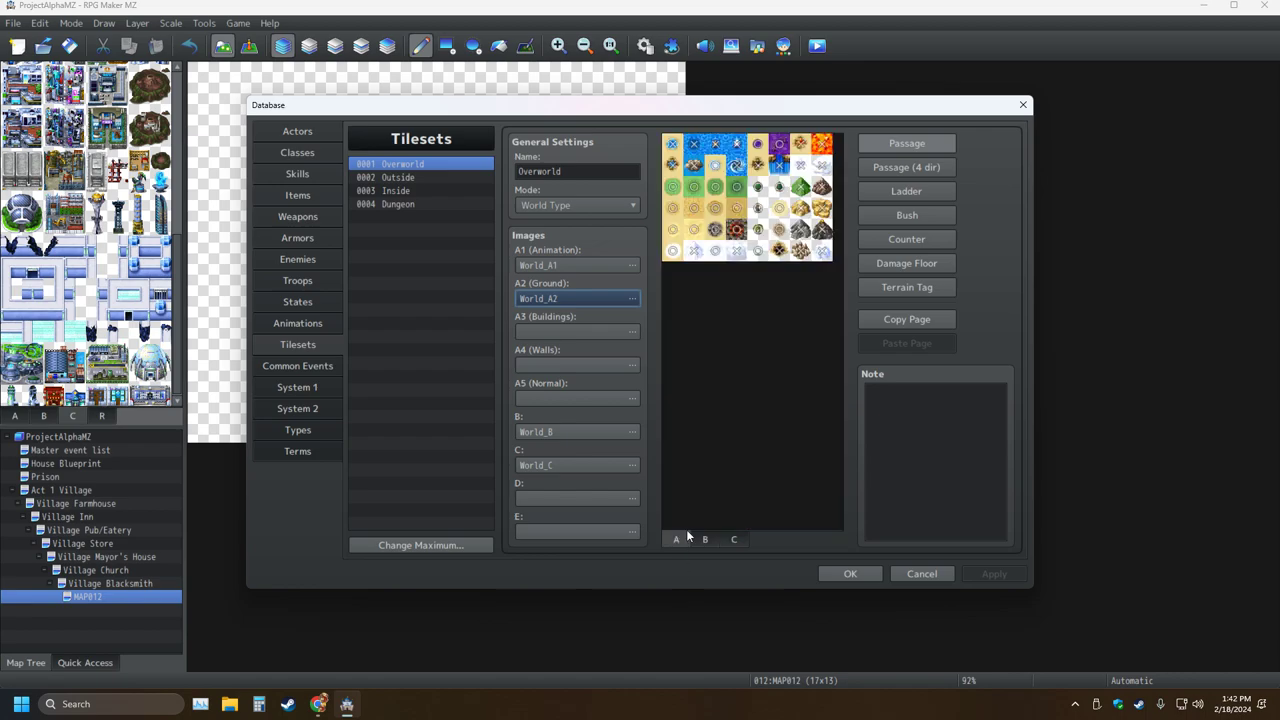
left_click(1023, 105)
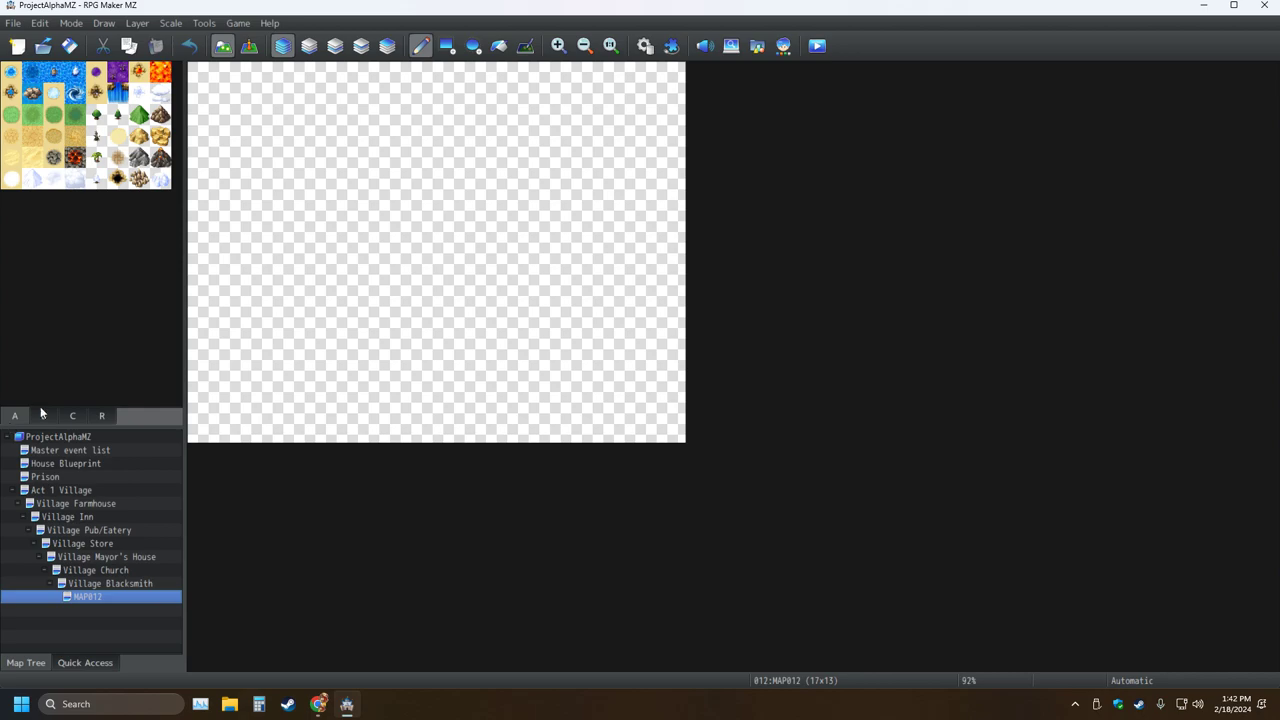
Examine MAP012's A, B and C tile sets for tiles suitable for the new map.
left_click(43, 415)
left_click(72, 415)
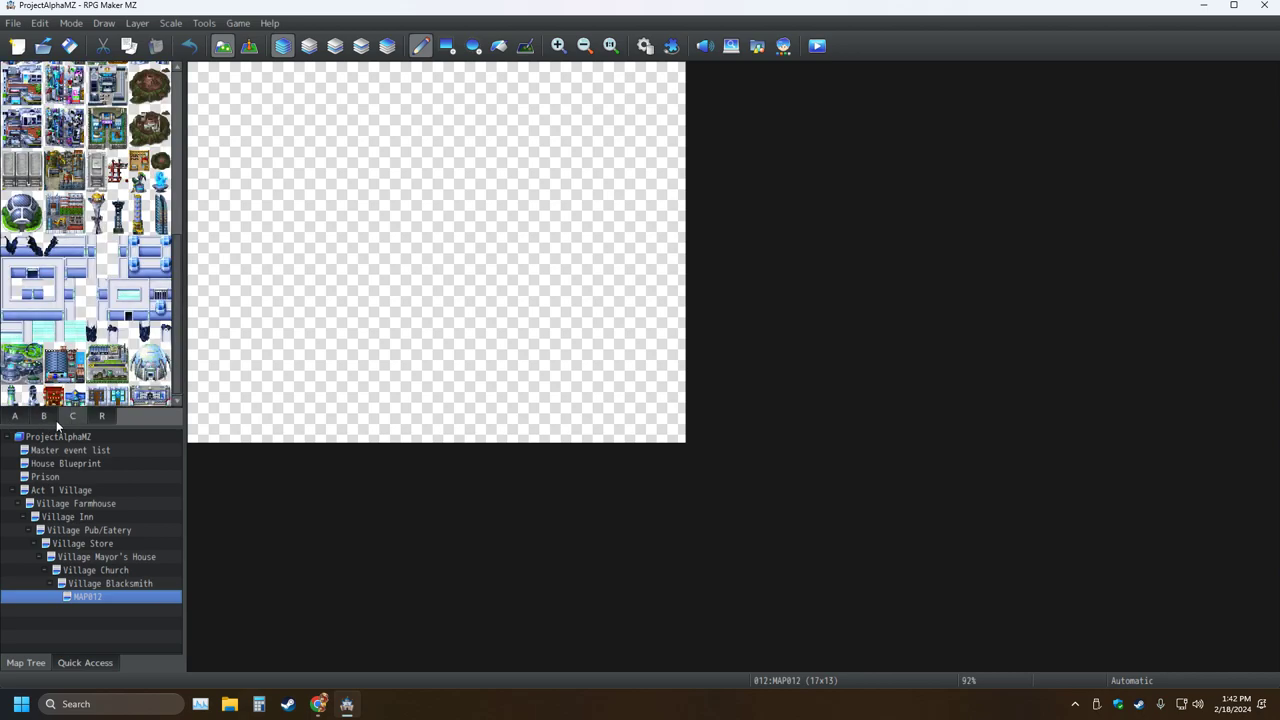
left_click(43, 415)
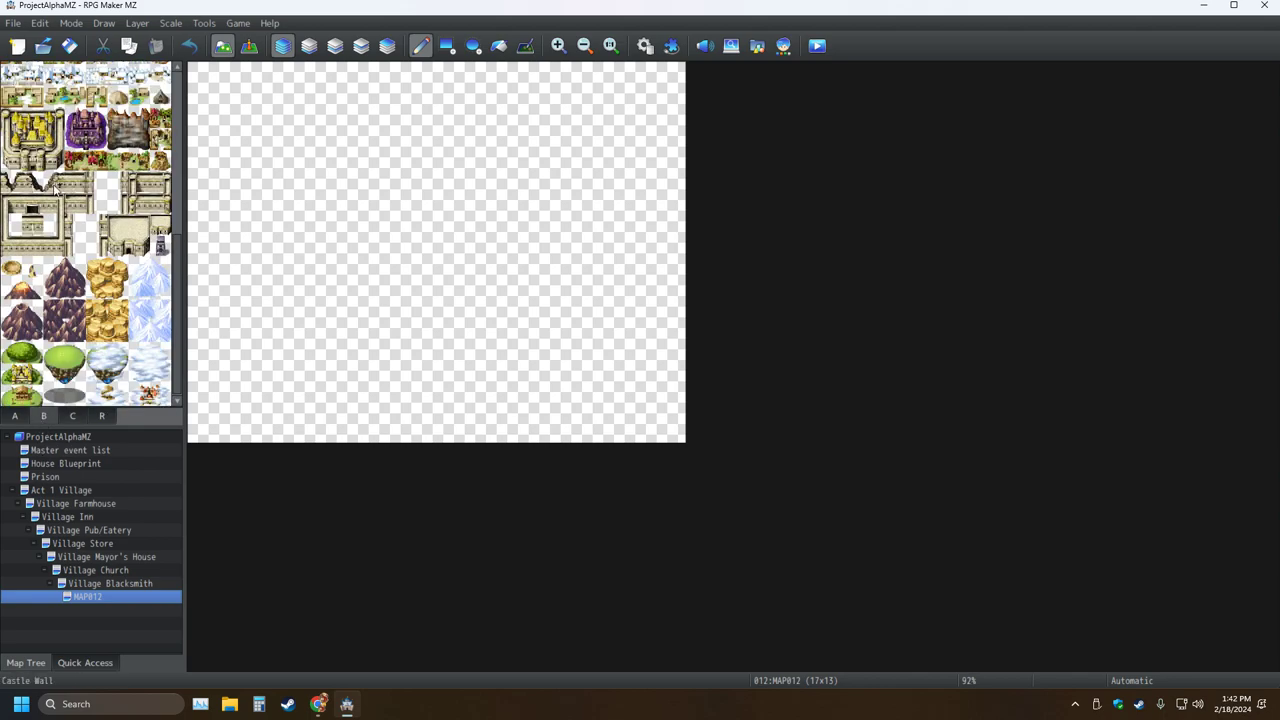
scroll(80, 240, "up", 6)
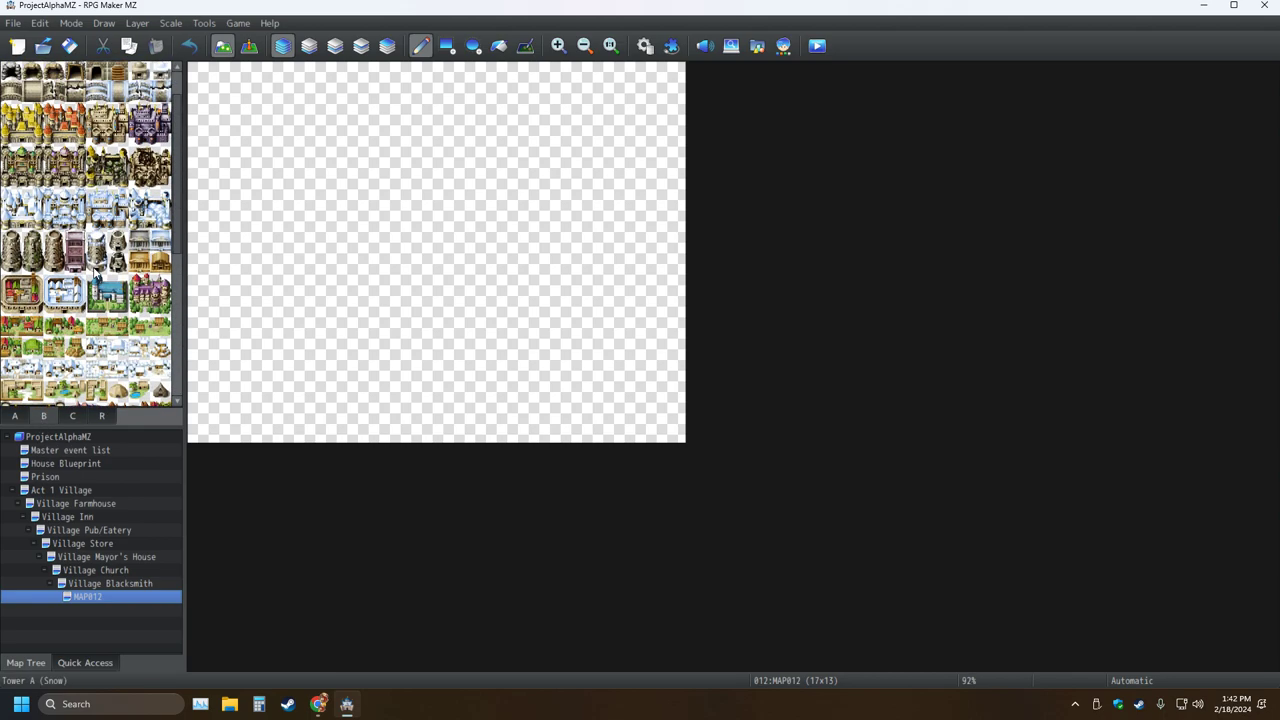
scroll(100, 275, "up", 2)
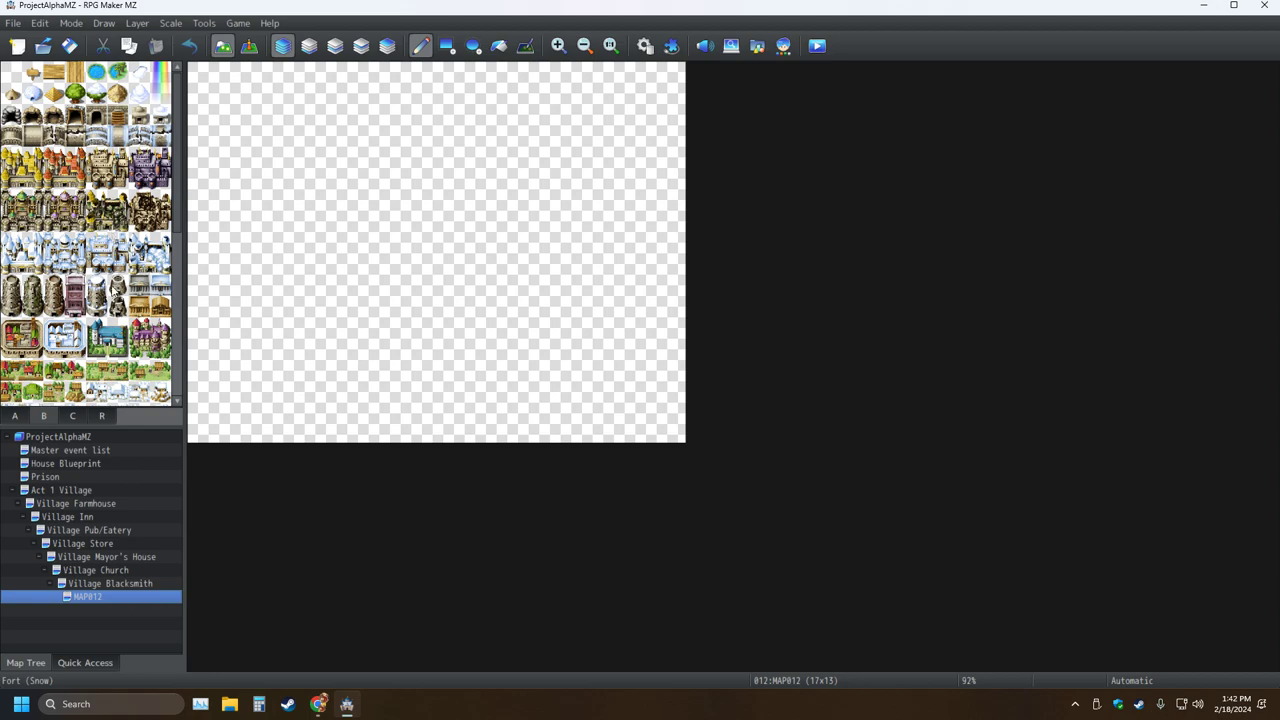
left_click(72, 414)
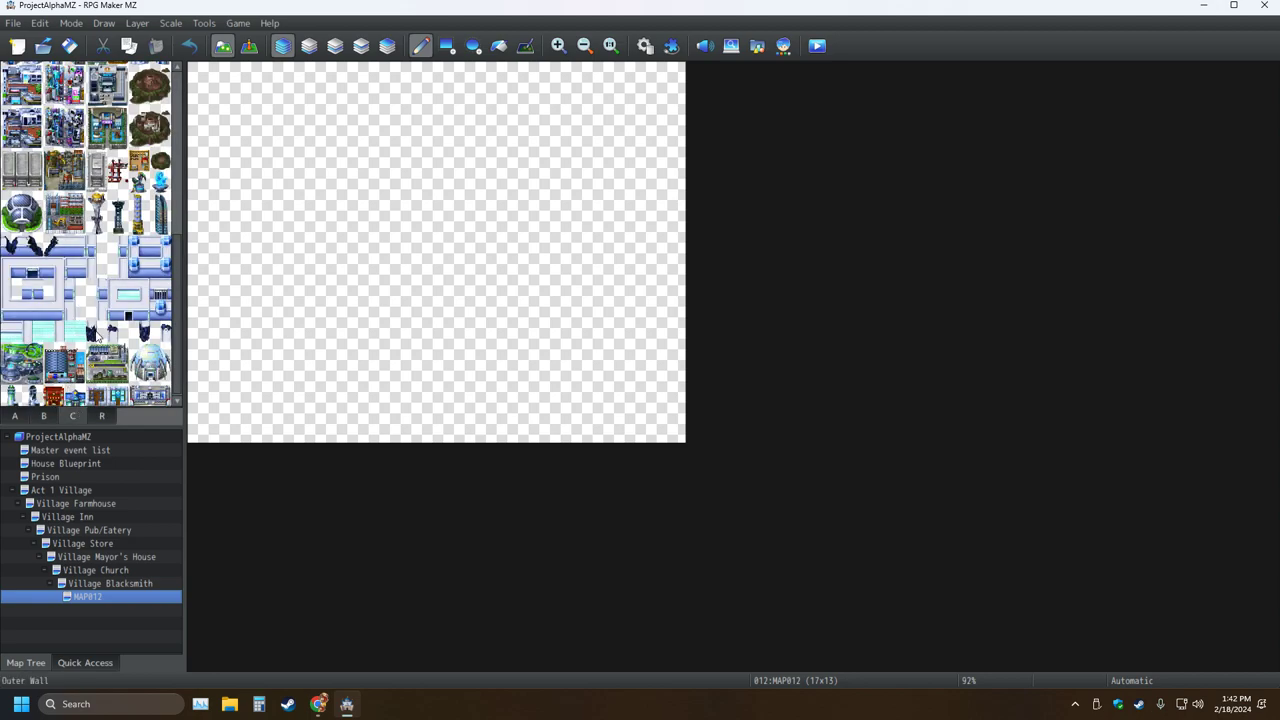
scroll(97, 335, "up", 6)
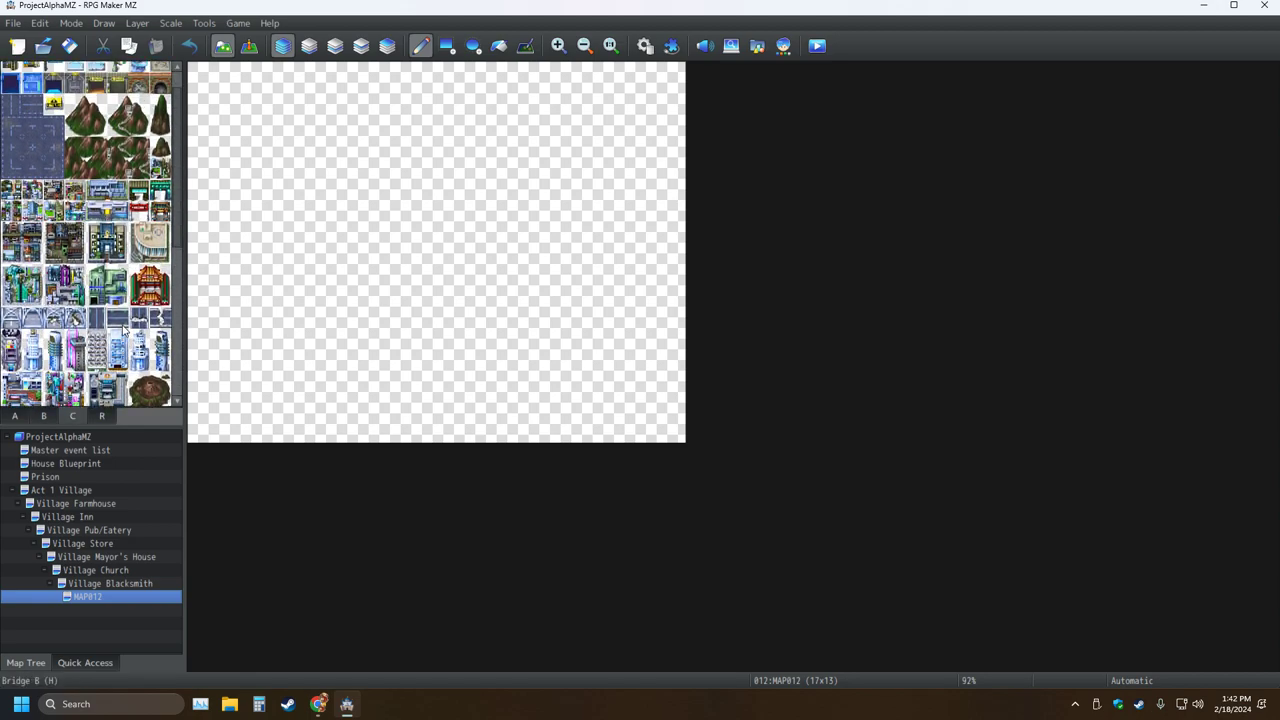
scroll(123, 330, "up", 1)
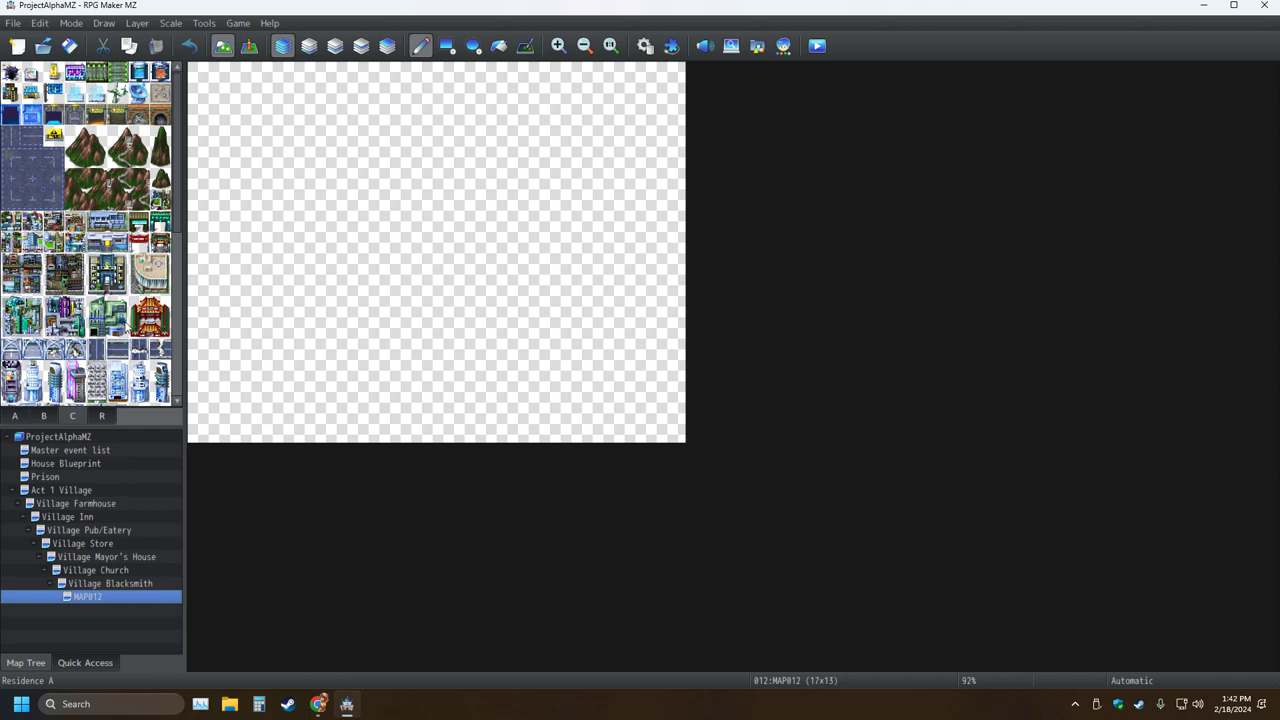
scroll(120, 342, "down", 8)
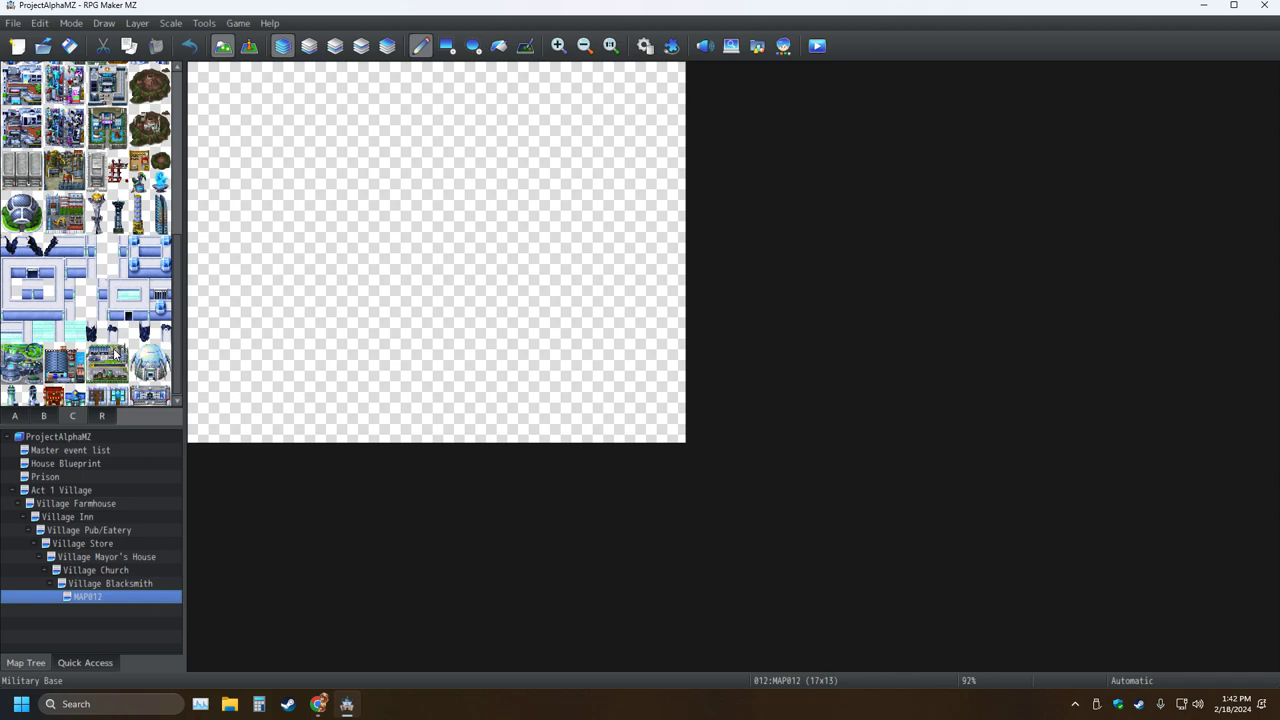
scroll(90, 360, "up", 3)
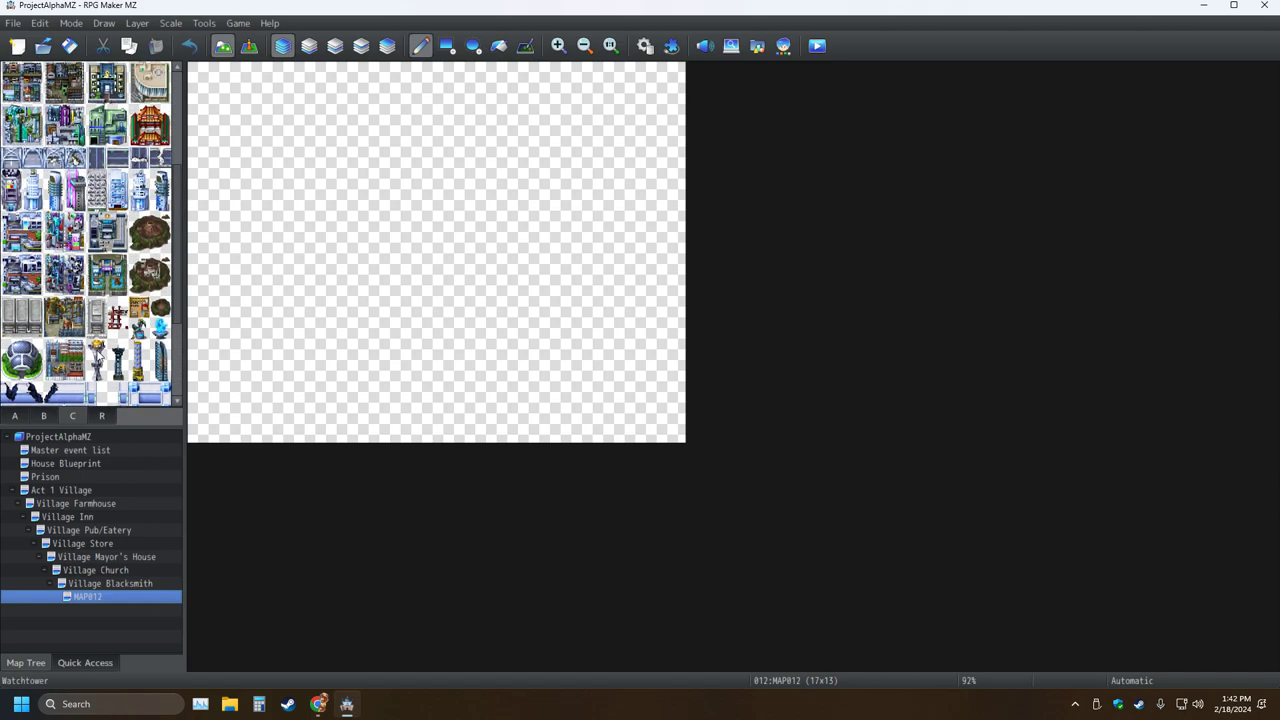
left_click(15, 415)
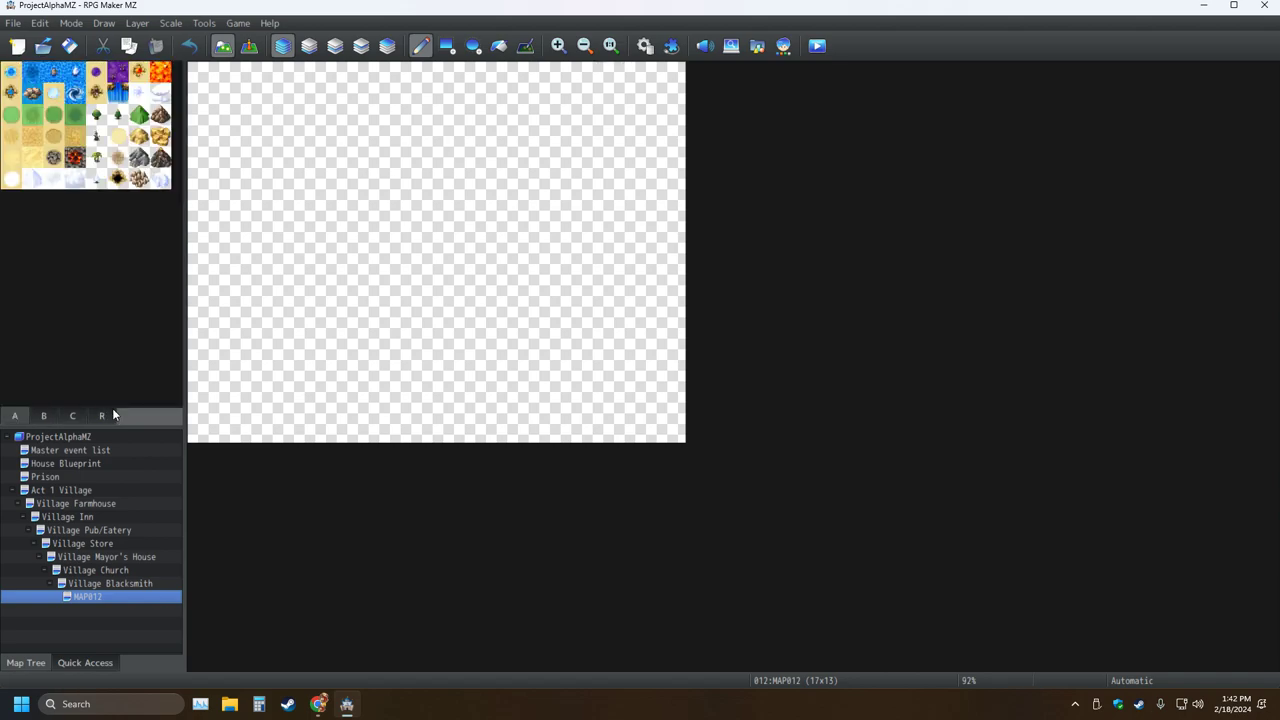
left_click(50, 416)
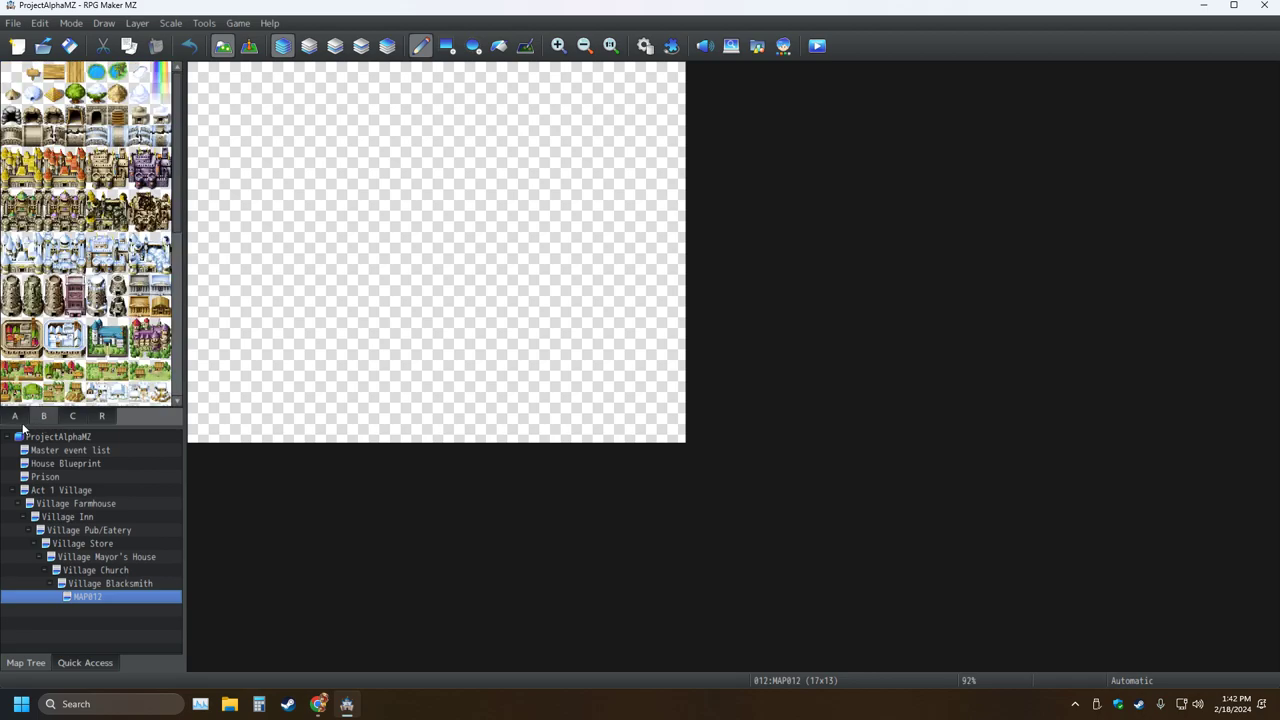
left_click(20, 420)
left_click(38, 417)
scroll(73, 308, "down", 5)
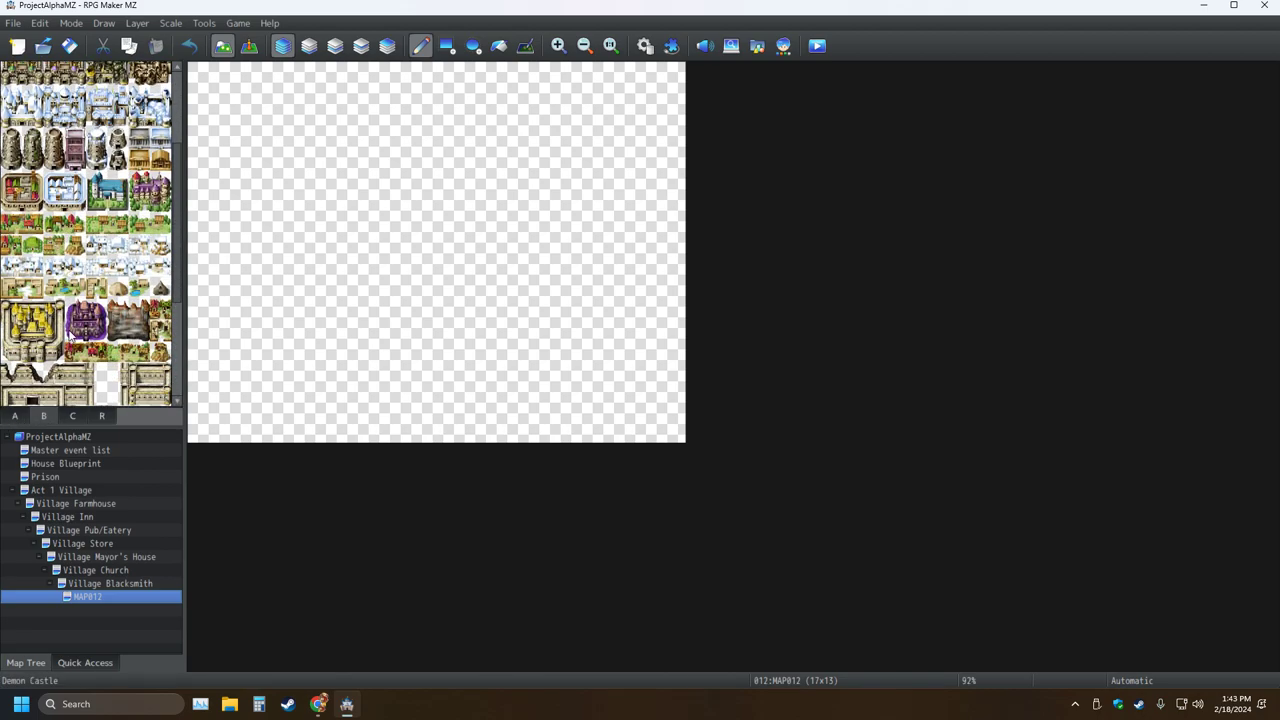
scroll(73, 308, "up", 4)
scroll(73, 308, "up", 1)
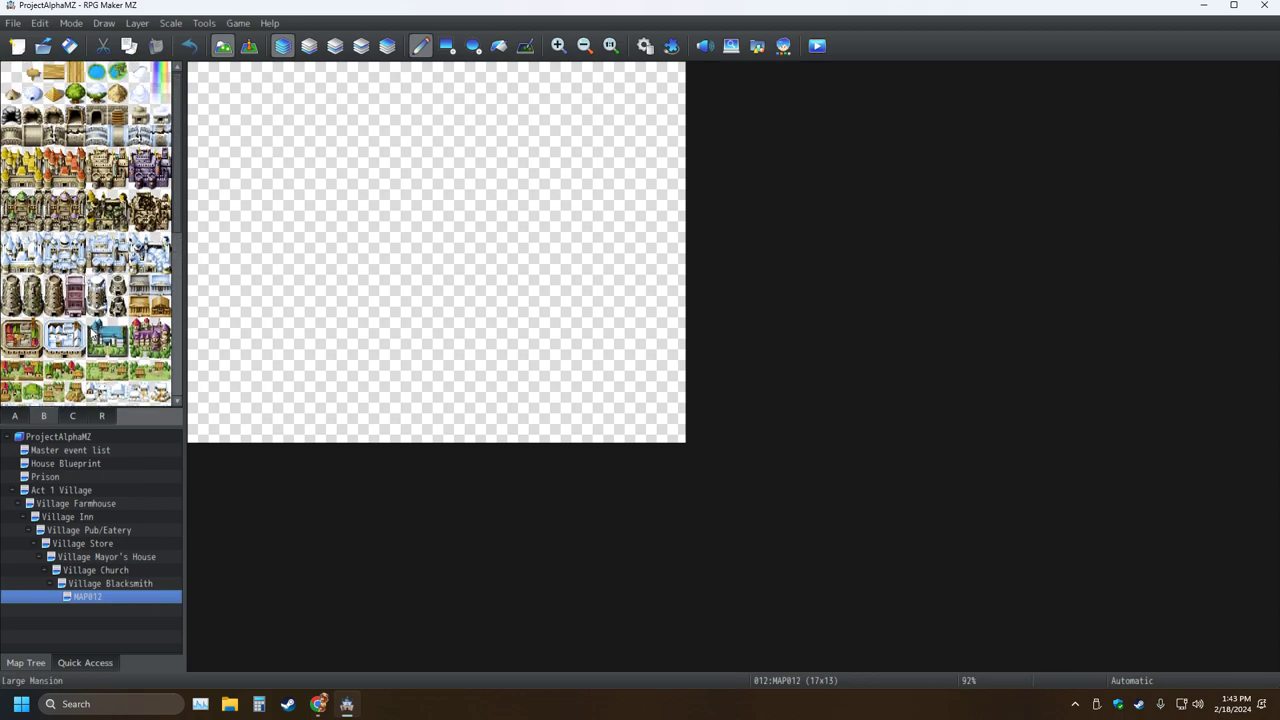
scroll(105, 330, "down", 10)
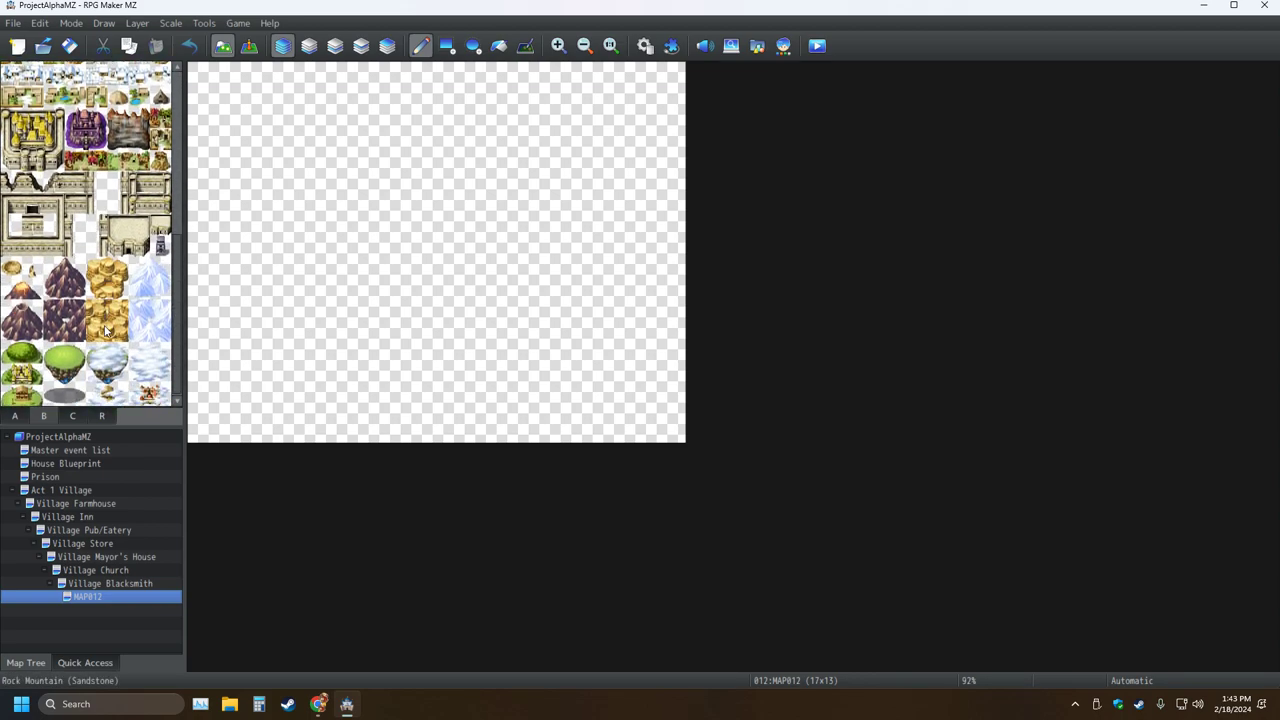
left_click(15, 415)
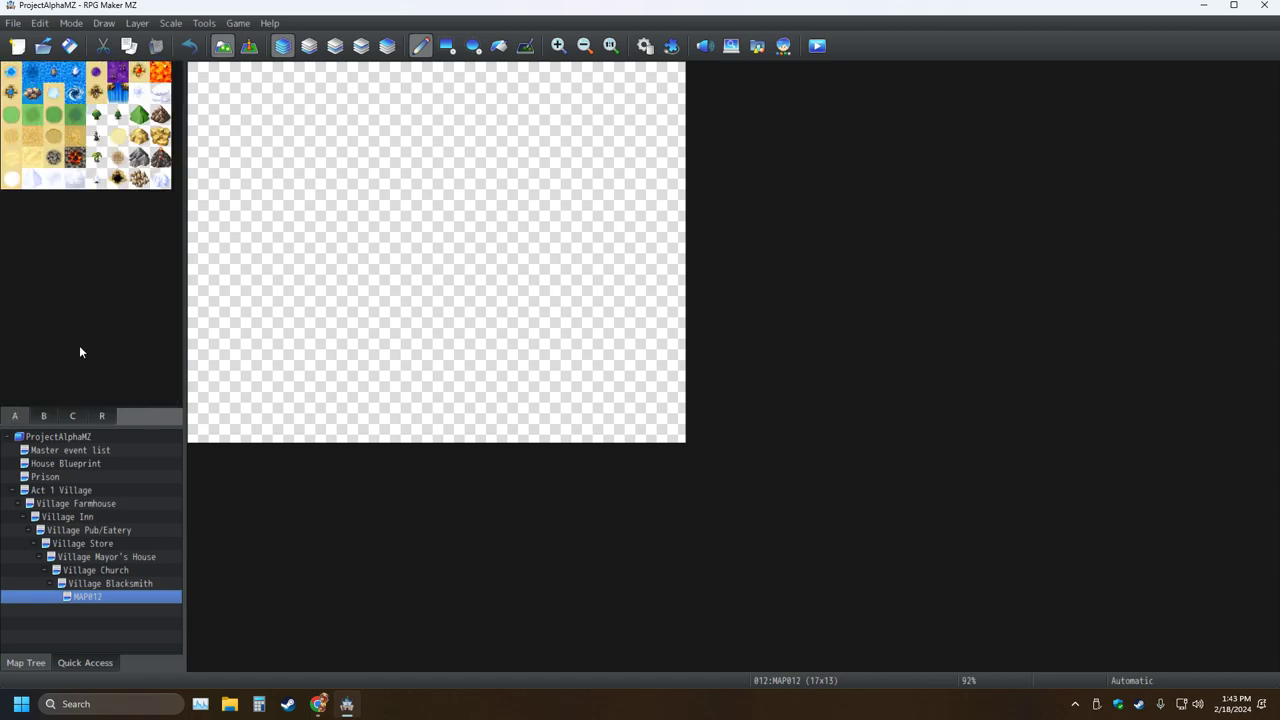
Copy the Village Blacksmith map in the map tree.
right_click(87, 598)
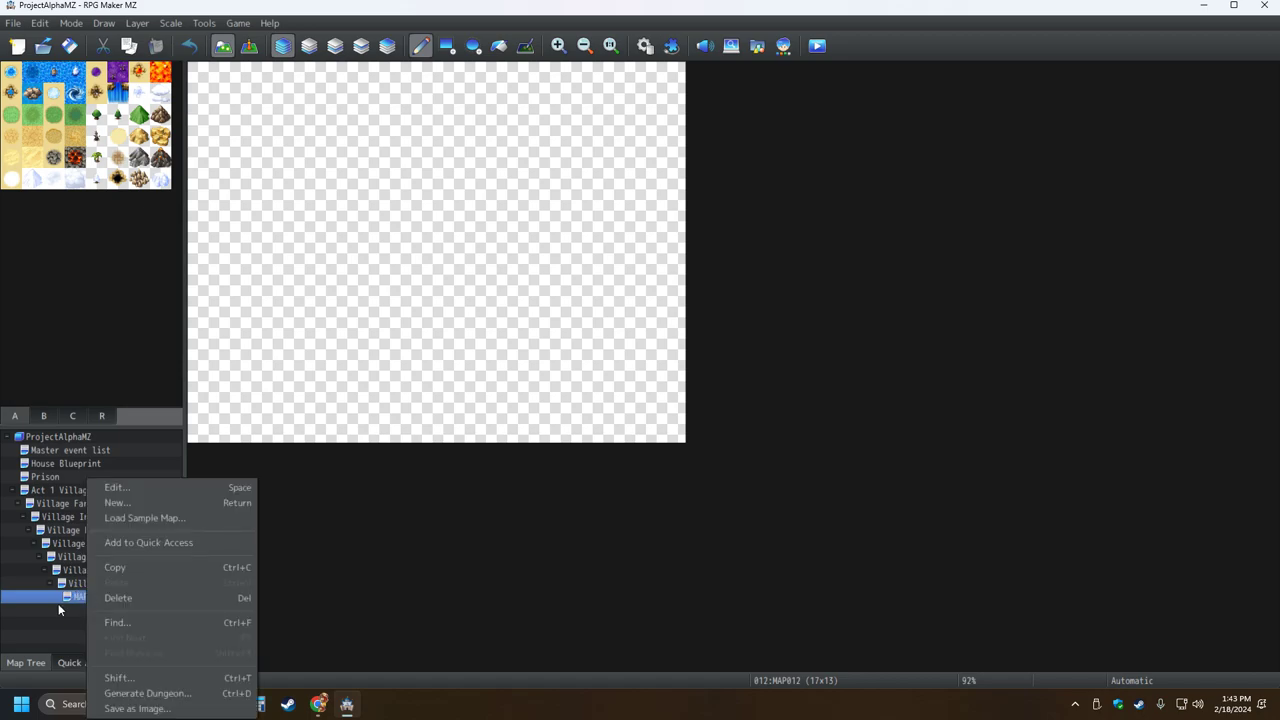
left_click(58, 603)
left_click(80, 583)
right_click(87, 584)
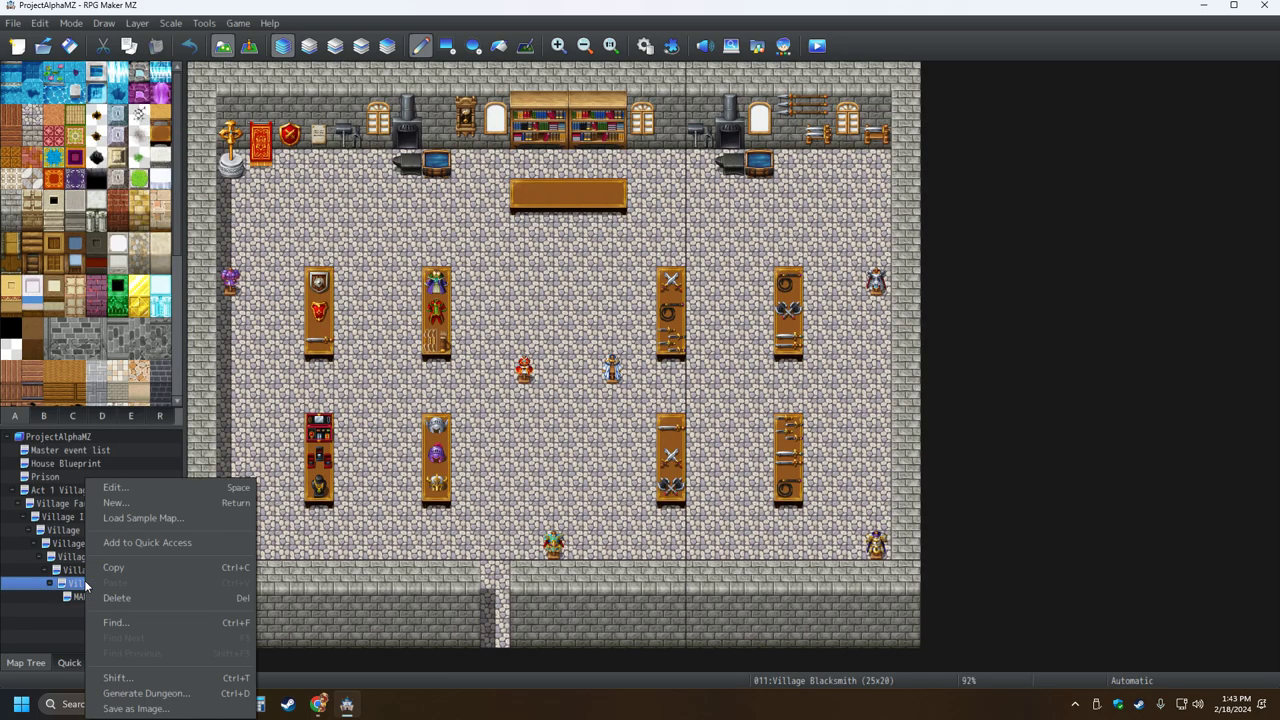
left_click(110, 571)
Delete MAP012 and paste the copied map under Village Blacksmith in its place.
left_click(86, 598)
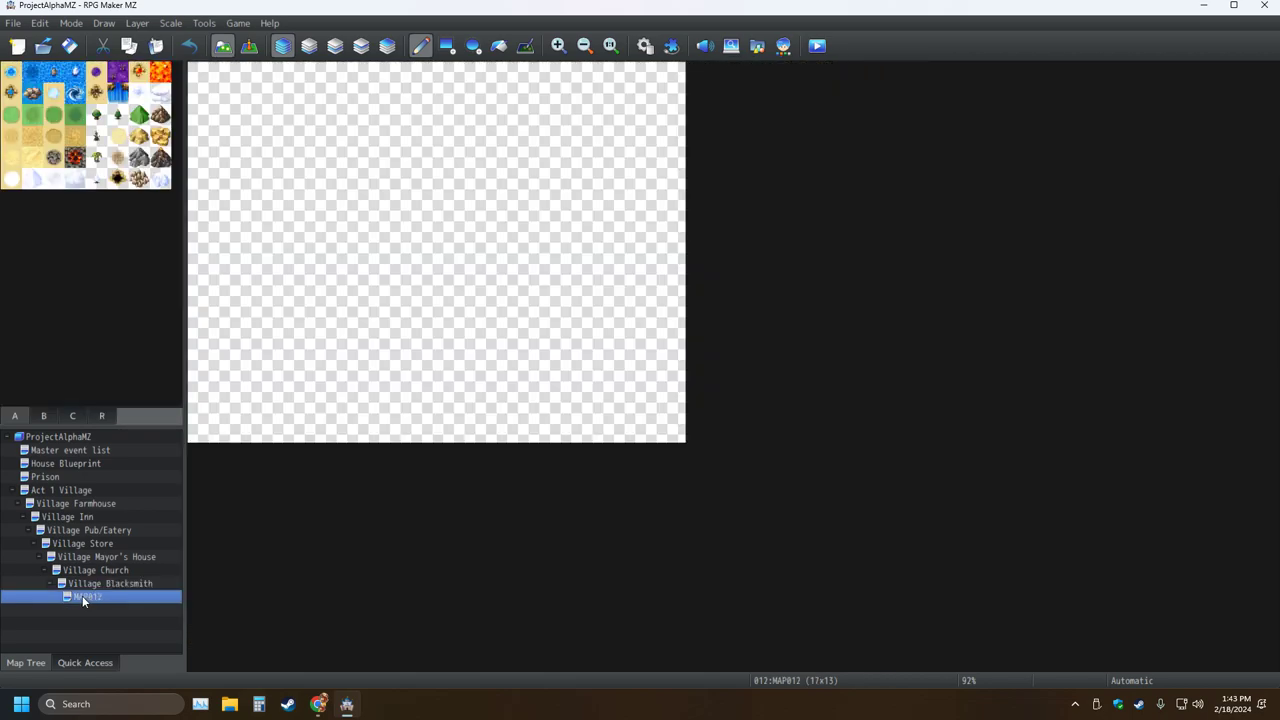
key("Delete")
key("Return")
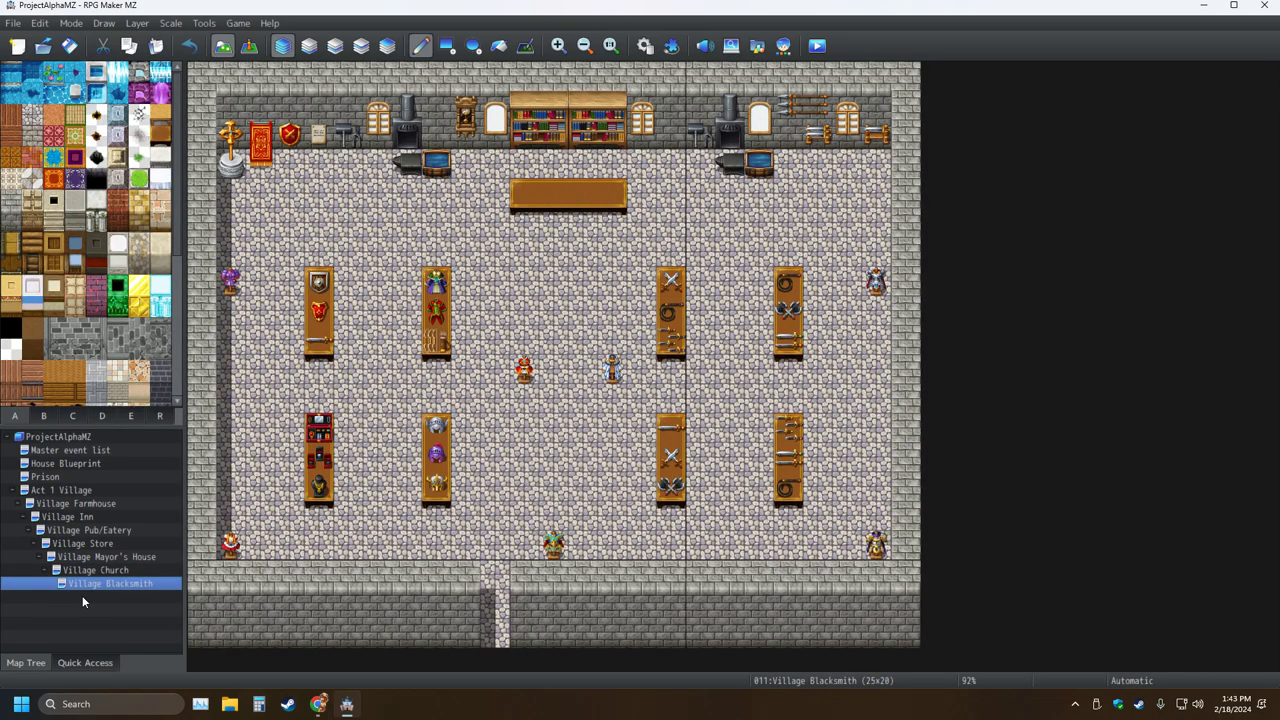
key("ctrl+v")
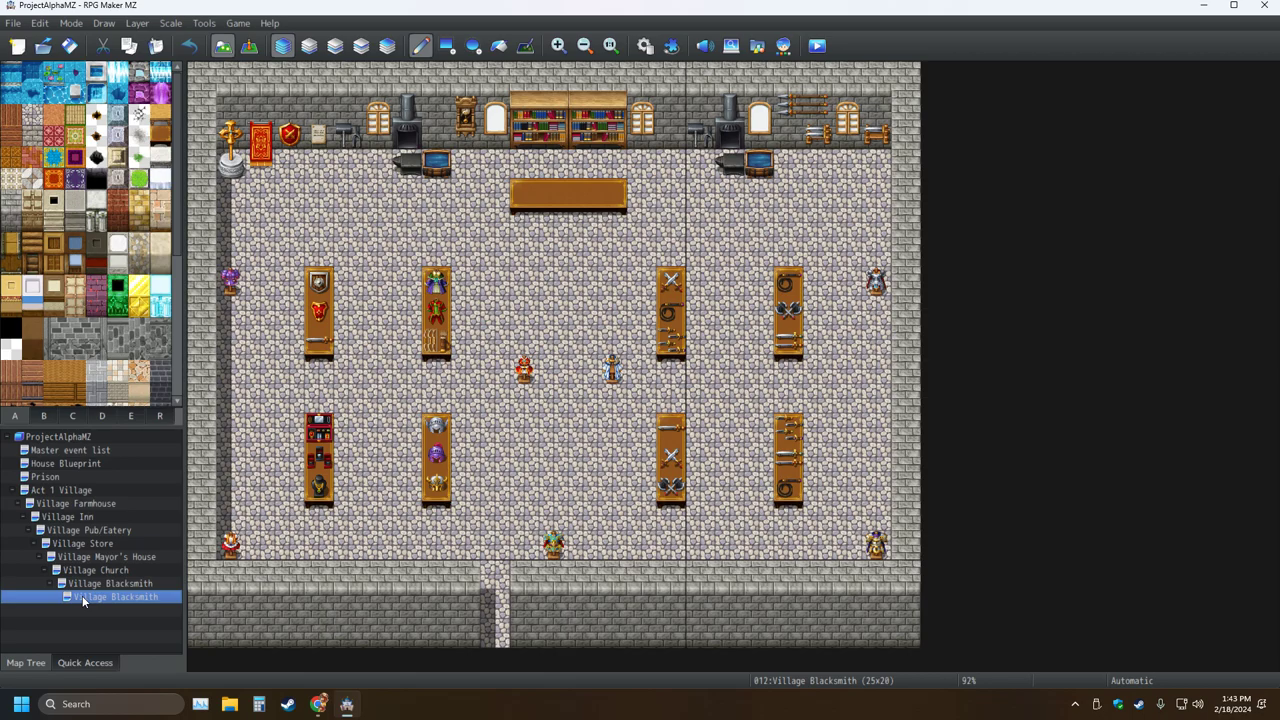
Rename the copied map to Village Armaments and set its display name to Armaments.
right_click(83, 598)
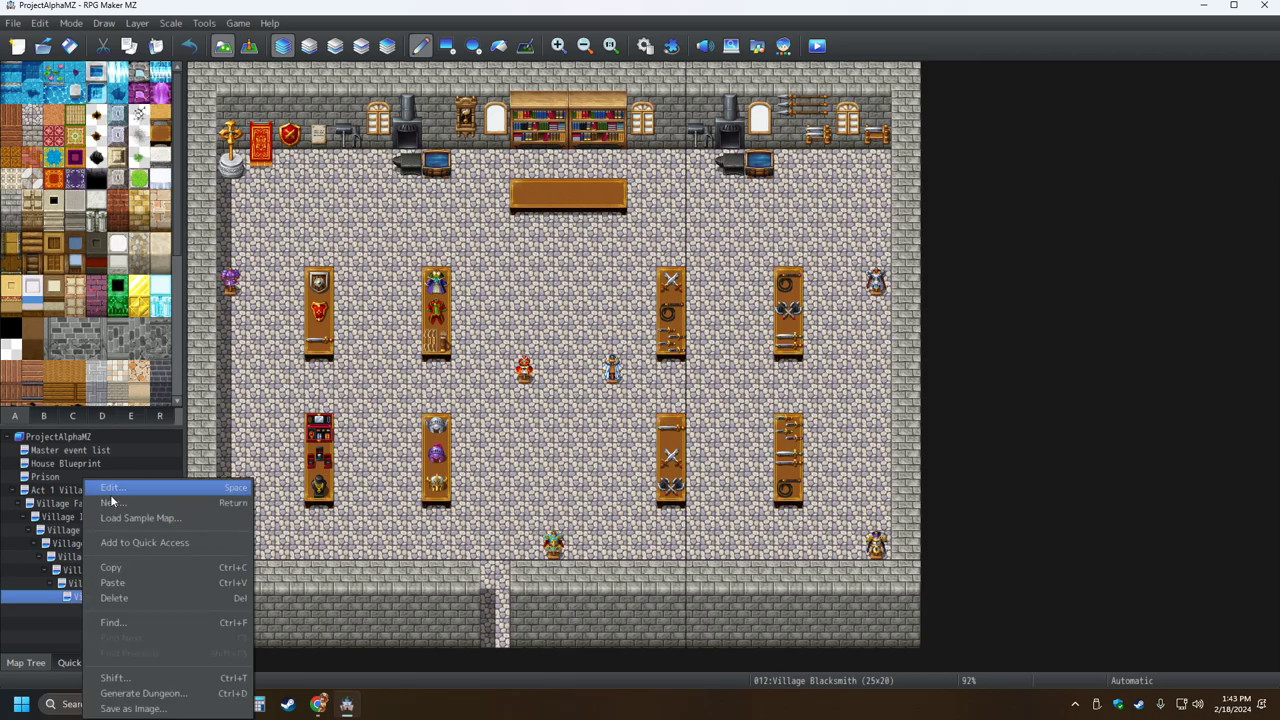
left_click(160, 488)
left_click(472, 198)
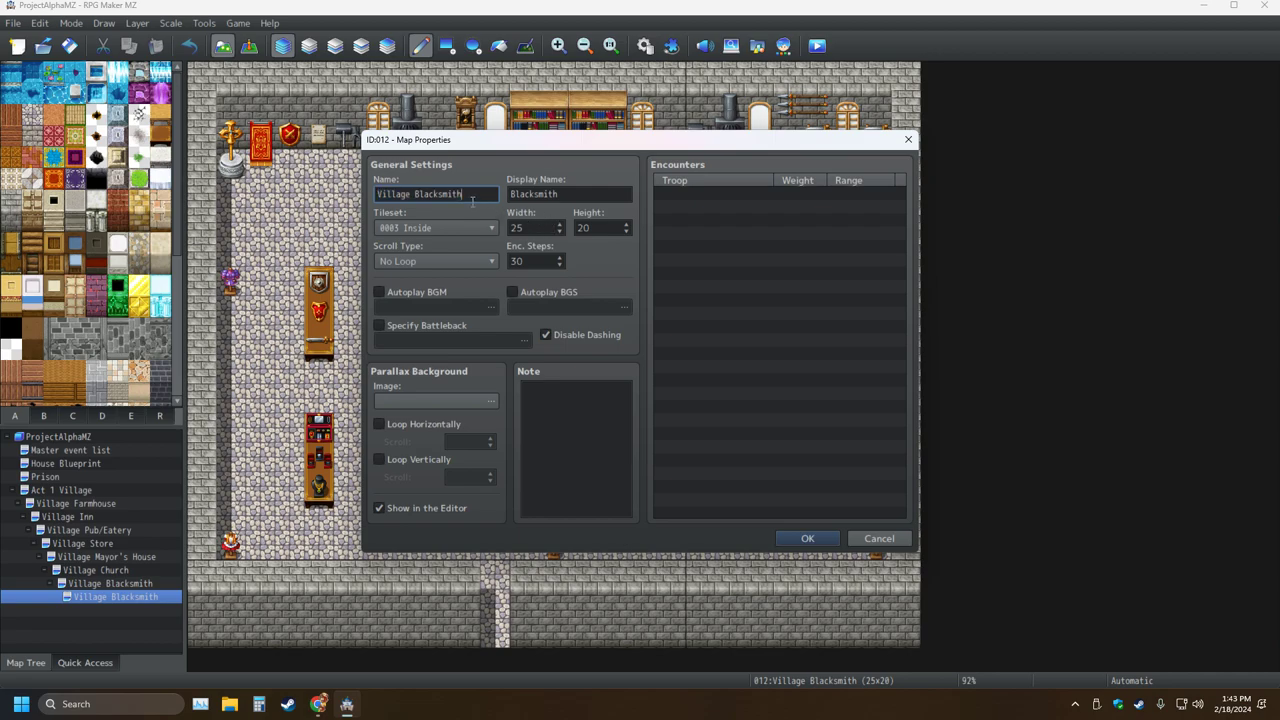
key("BackSpace")
key("BackSpace")
key("BackSpace")
key("BackSpace")
key("BackSpace")
key("BackSpace")
key("BackSpace")
key("BackSpace")
key("BackSpace")
type("Armam")
key("Tab")
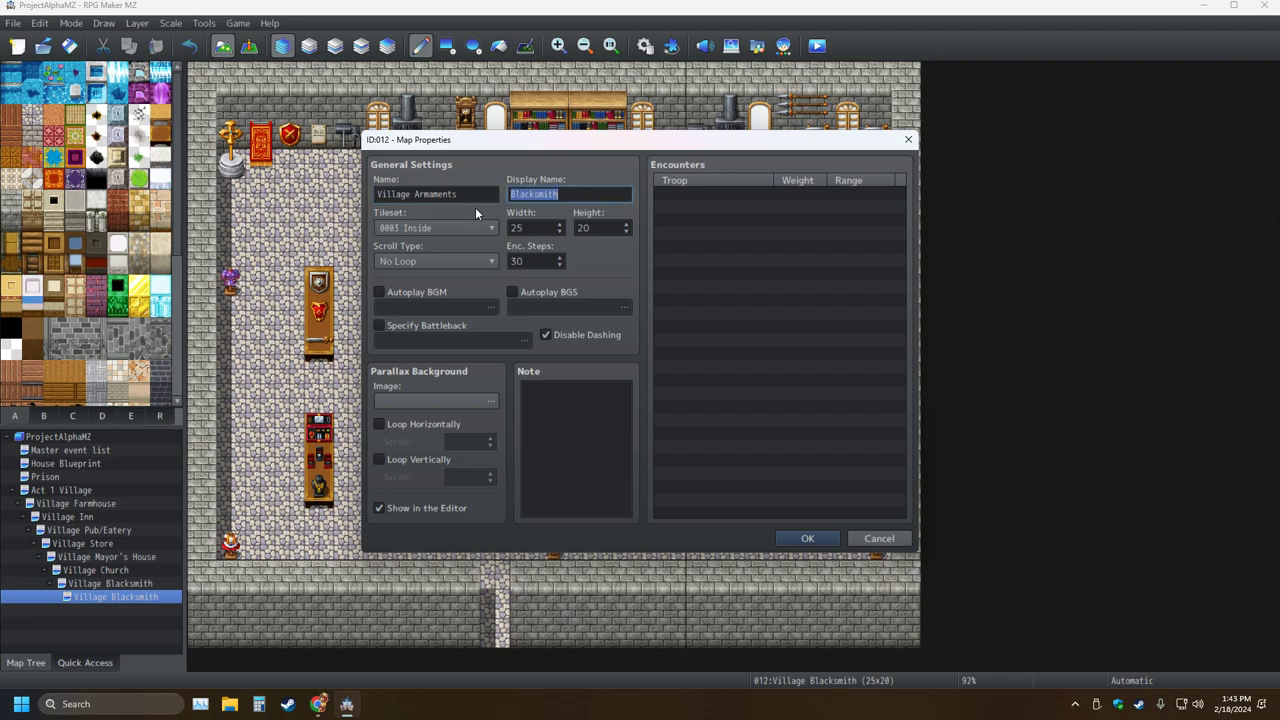
type("Armaments")
left_click(826, 539)
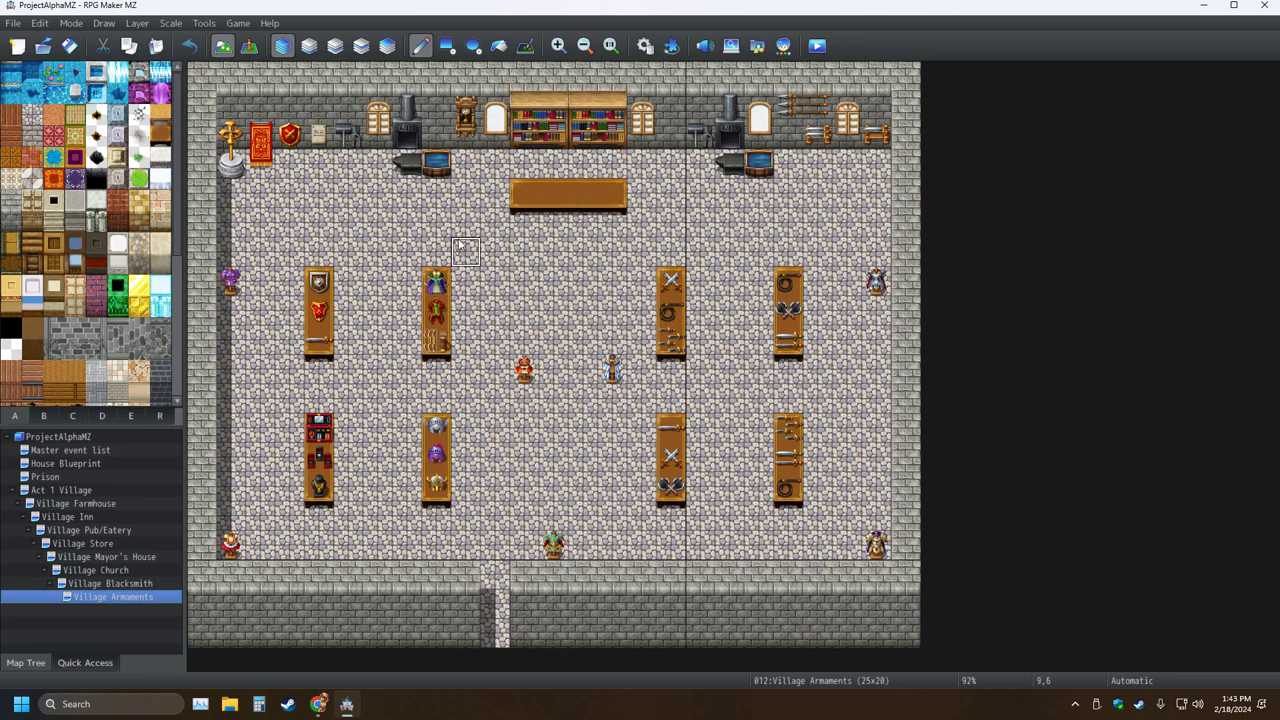
Erase both forges along the back wall, including their furnaces, chimneys, anvils and water troughs.
left_click(436, 163)
left_click(408, 163)
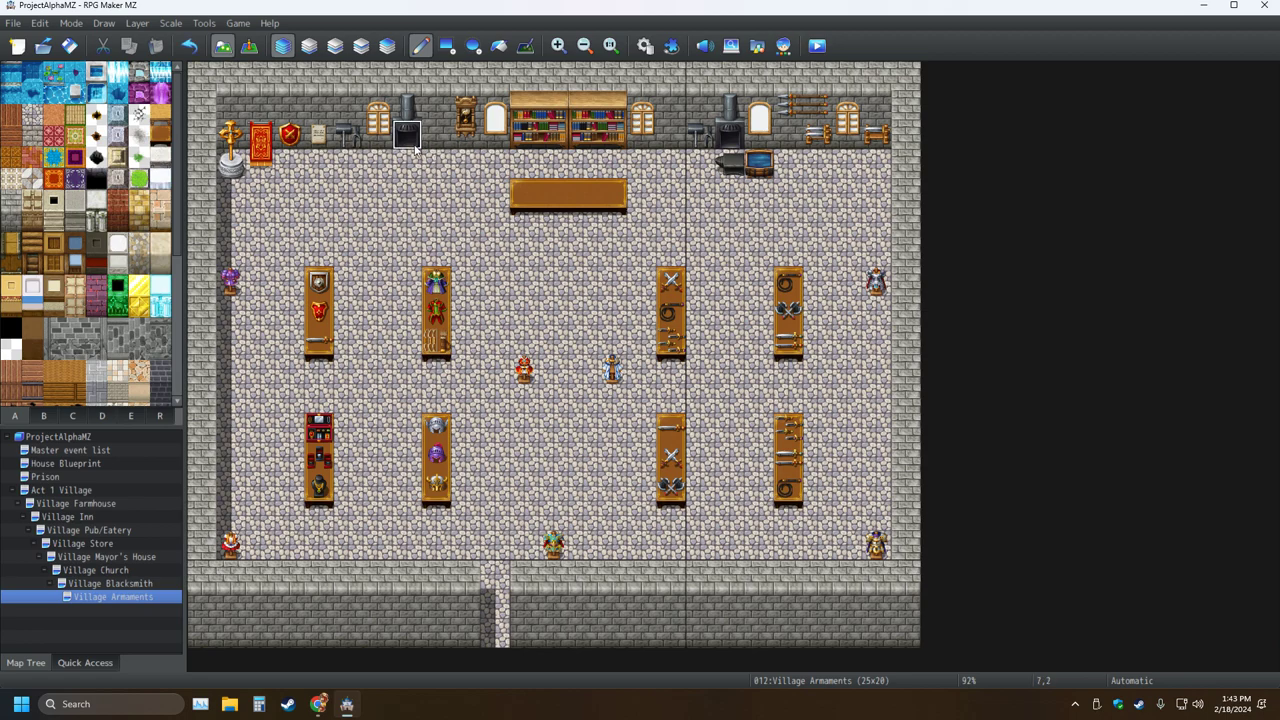
left_click(408, 108)
left_click(408, 112)
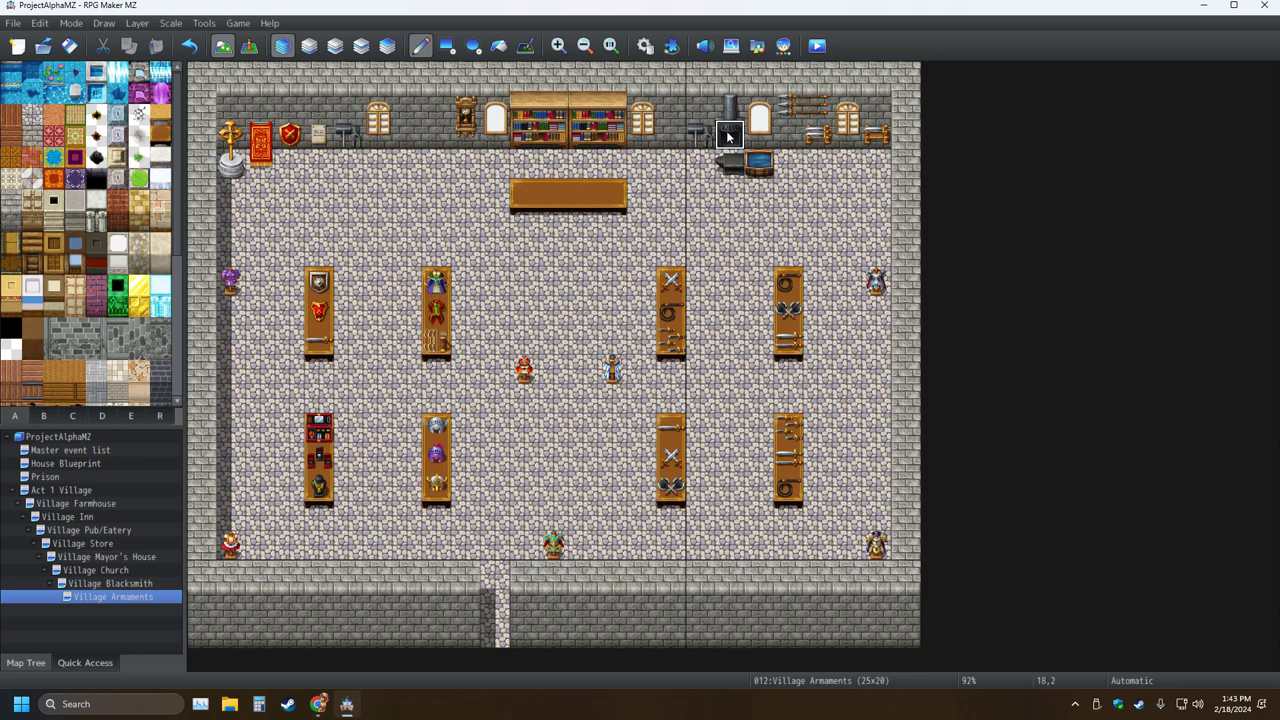
left_click(731, 112)
mouse_move(731, 117)
left_mouse_down()
mouse_move(720, 158)
mouse_move(750, 162)
mouse_move(751, 197)
mouse_move(766, 201)
mouse_move(770, 172)
mouse_move(730, 165)
left_mouse_up()
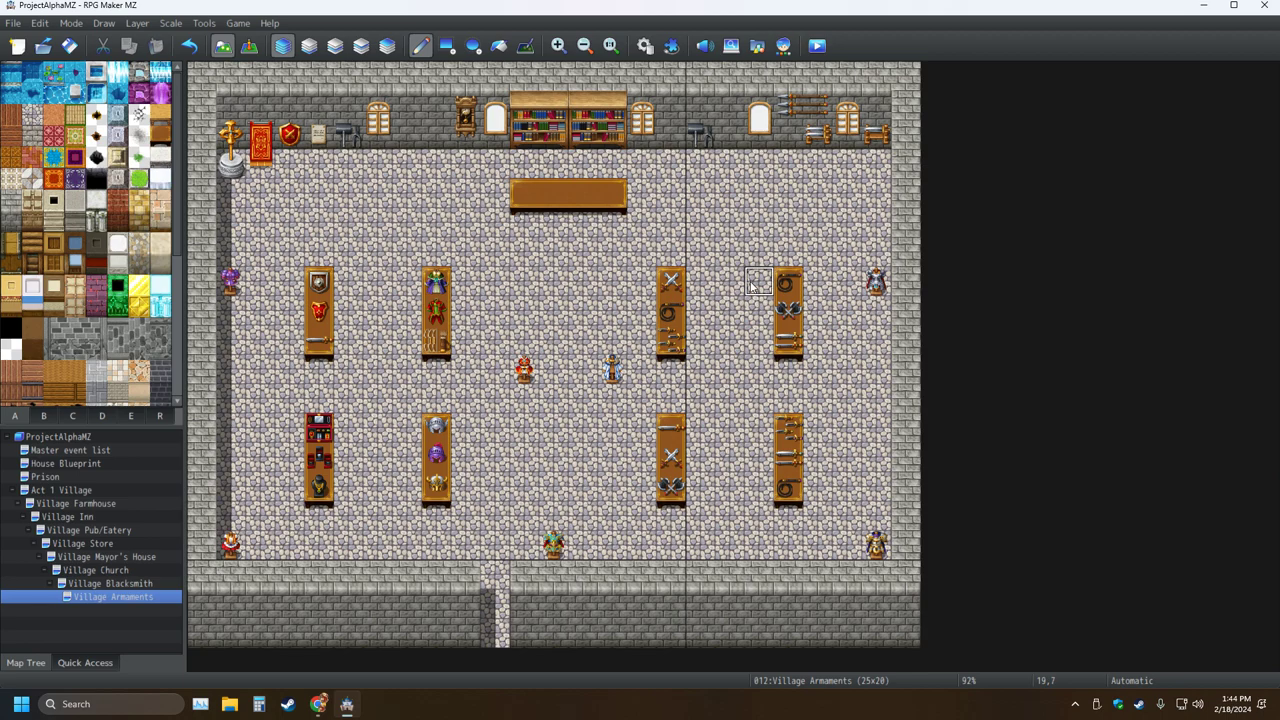
Erase the two armor stands in the middle of the room and the one beside the entrance.
left_click(612, 370)
left_click(524, 370)
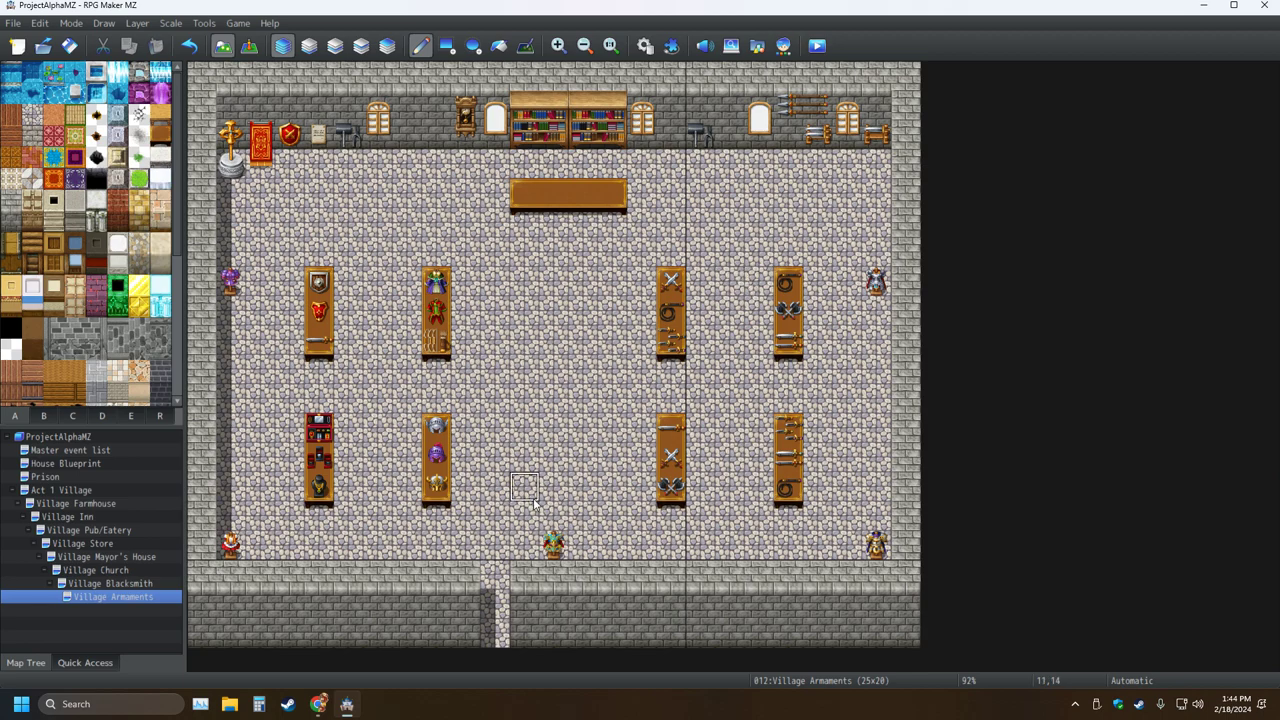
left_click(75, 416)
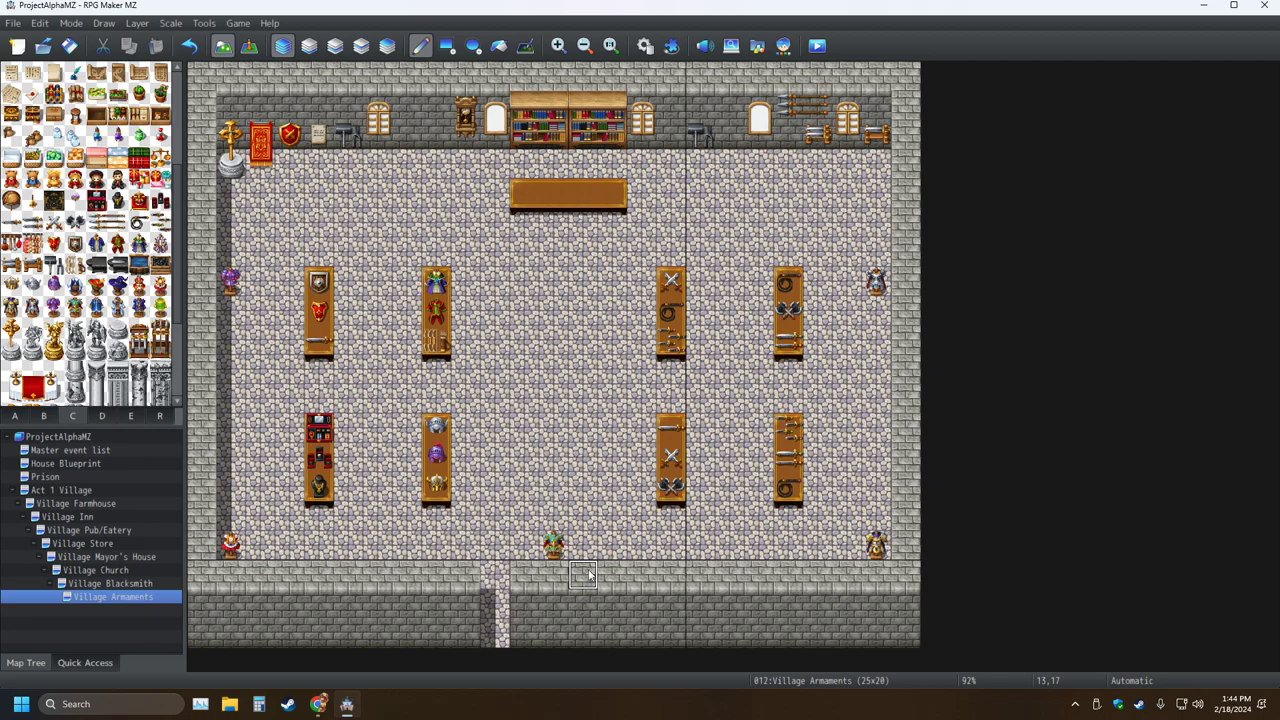
left_click(553, 545)
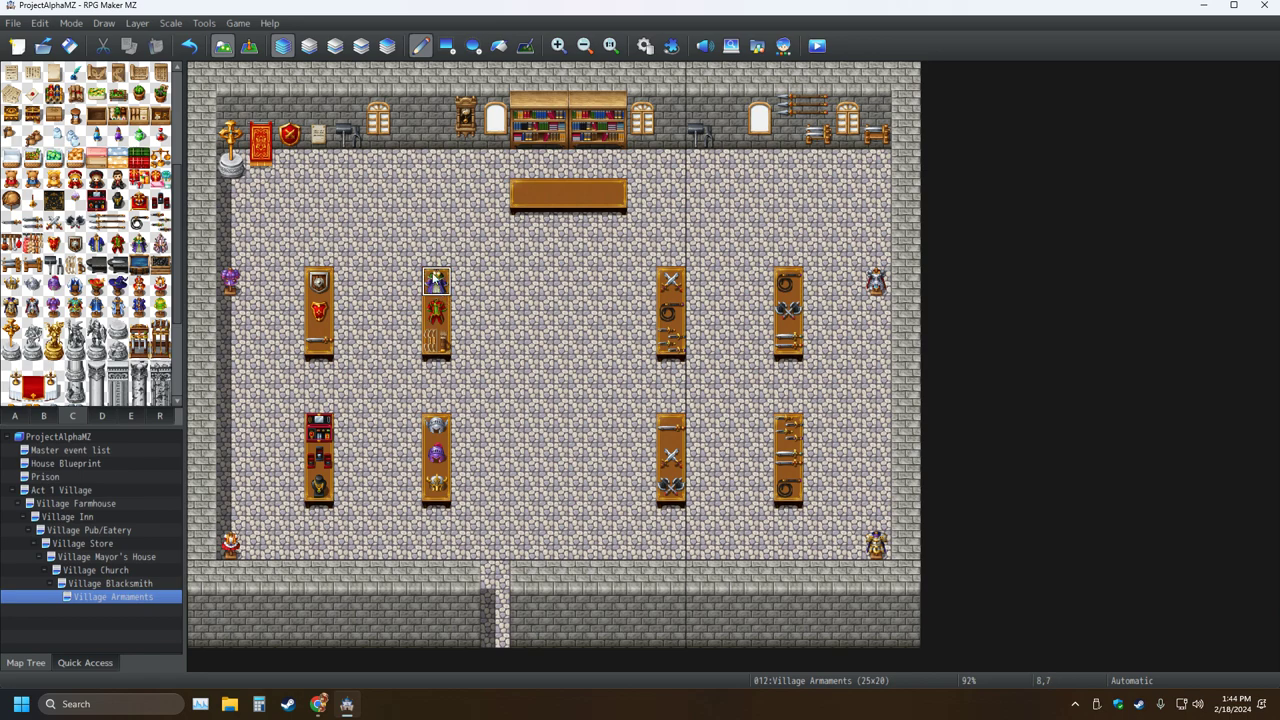
Copy the robe table to the room's center and the lower sword-and-axe table between the two upper-left tables.
right_click_drag(436, 282, 440, 342)
left_click(583, 339)
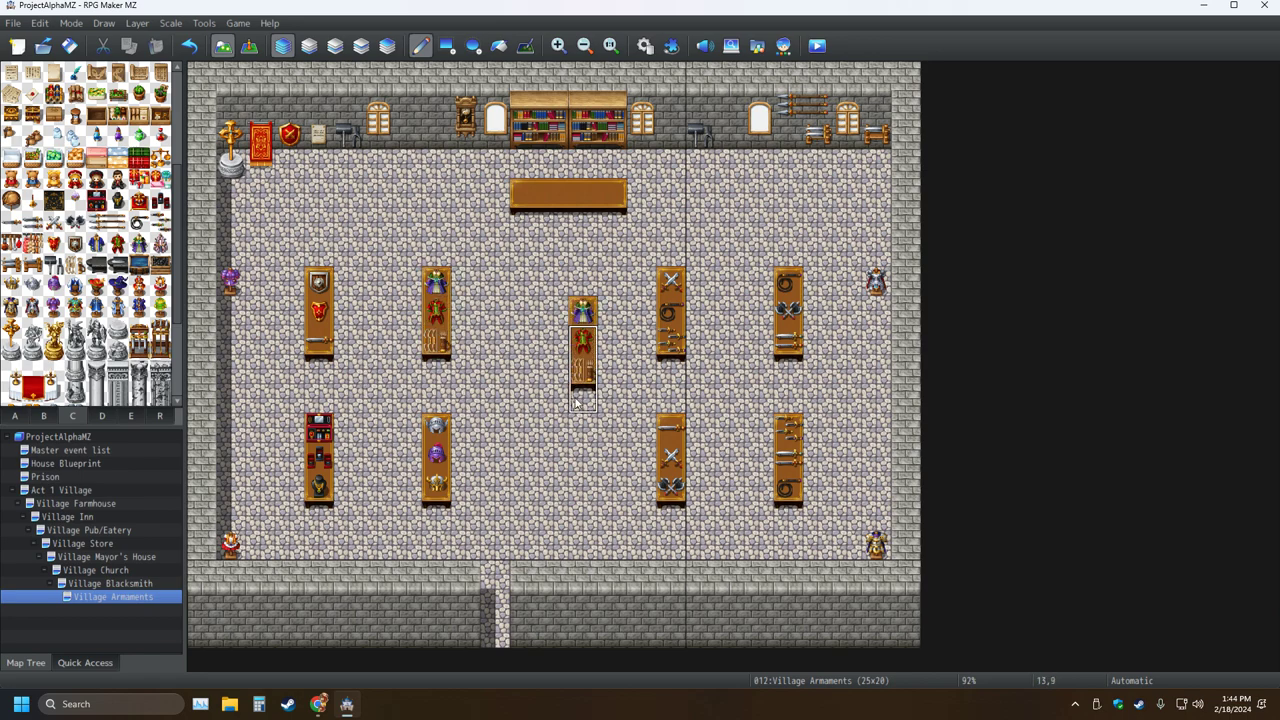
right_click_drag(671, 490, 671, 428)
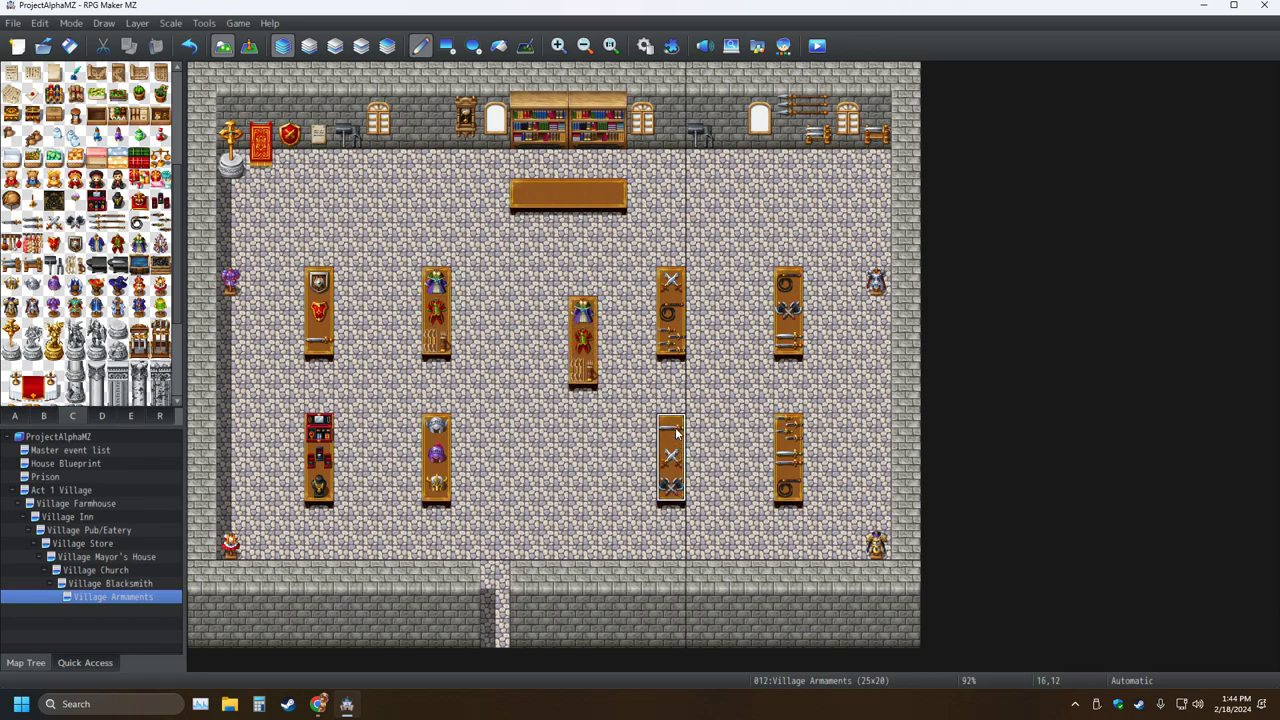
left_click(348, 282)
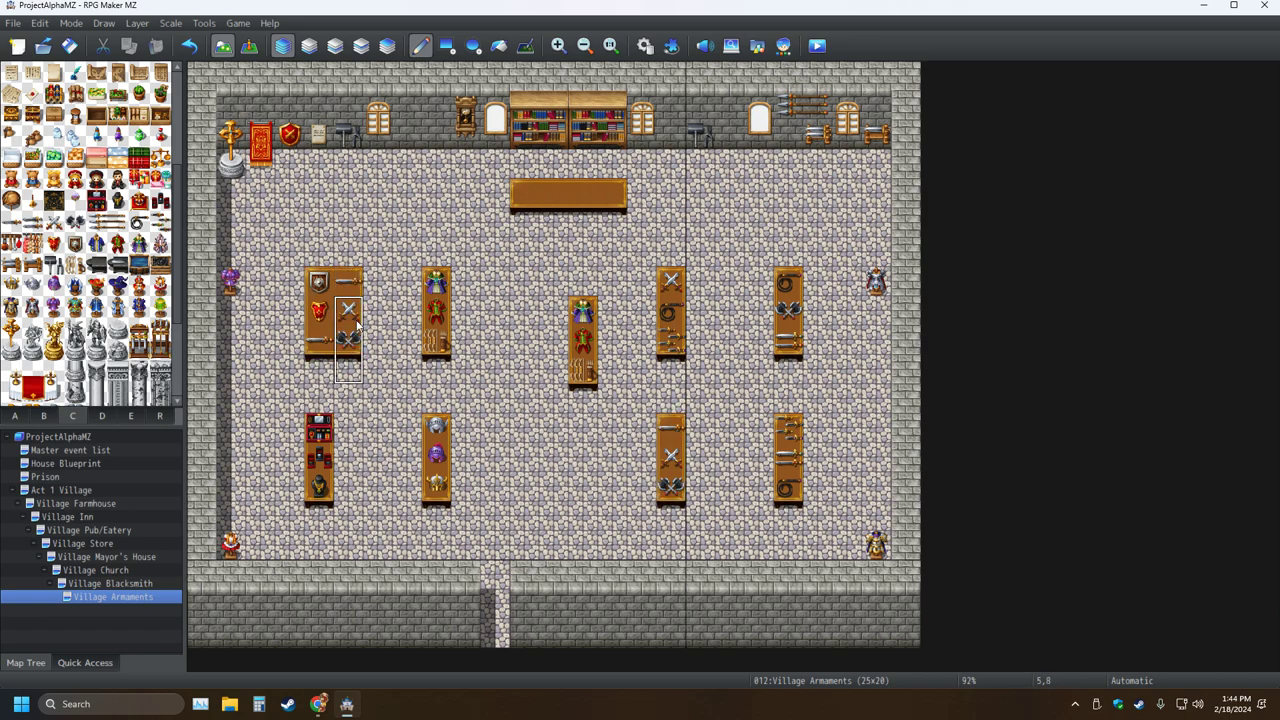
key("ctrl+z")
left_click(376, 282)
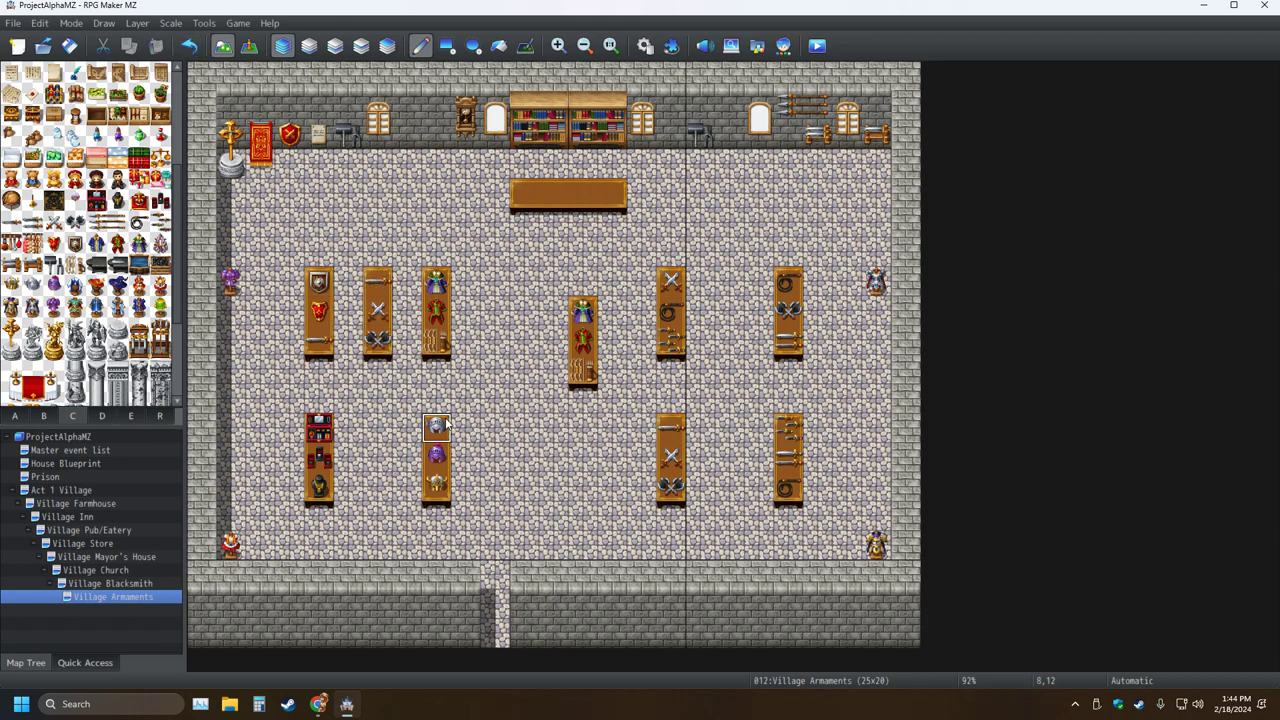
Copy the helmet table to the lower-right side, the crossed-swords table beside the black armor table, and the black armor table over the original crossed-swords table.
right_click_drag(446, 425, 446, 490)
left_click(859, 493)
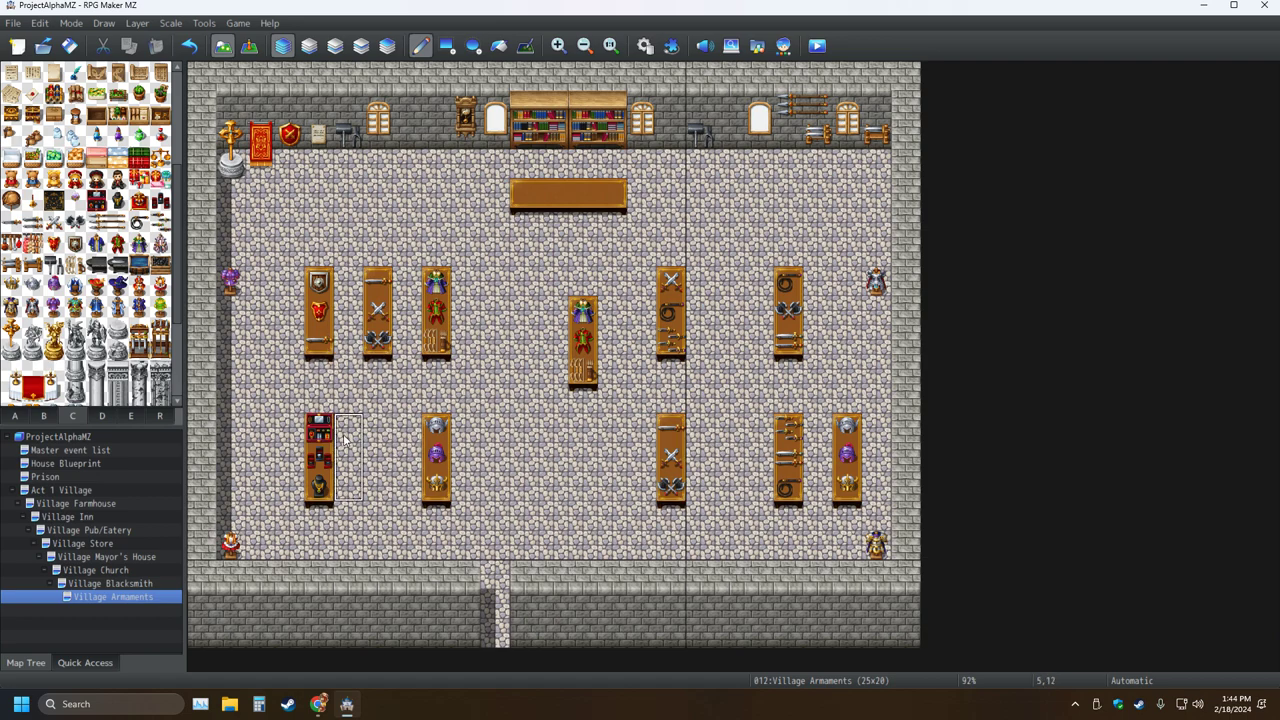
left_click(287, 450)
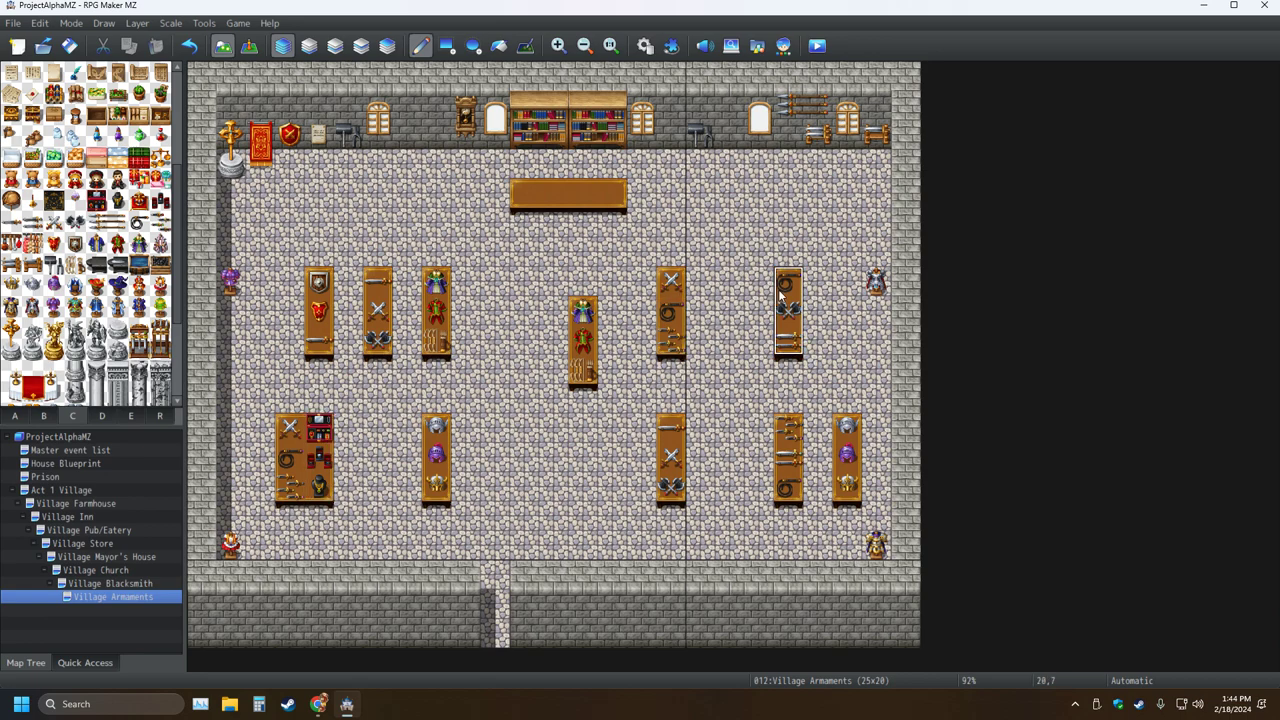
left_click(670, 285)
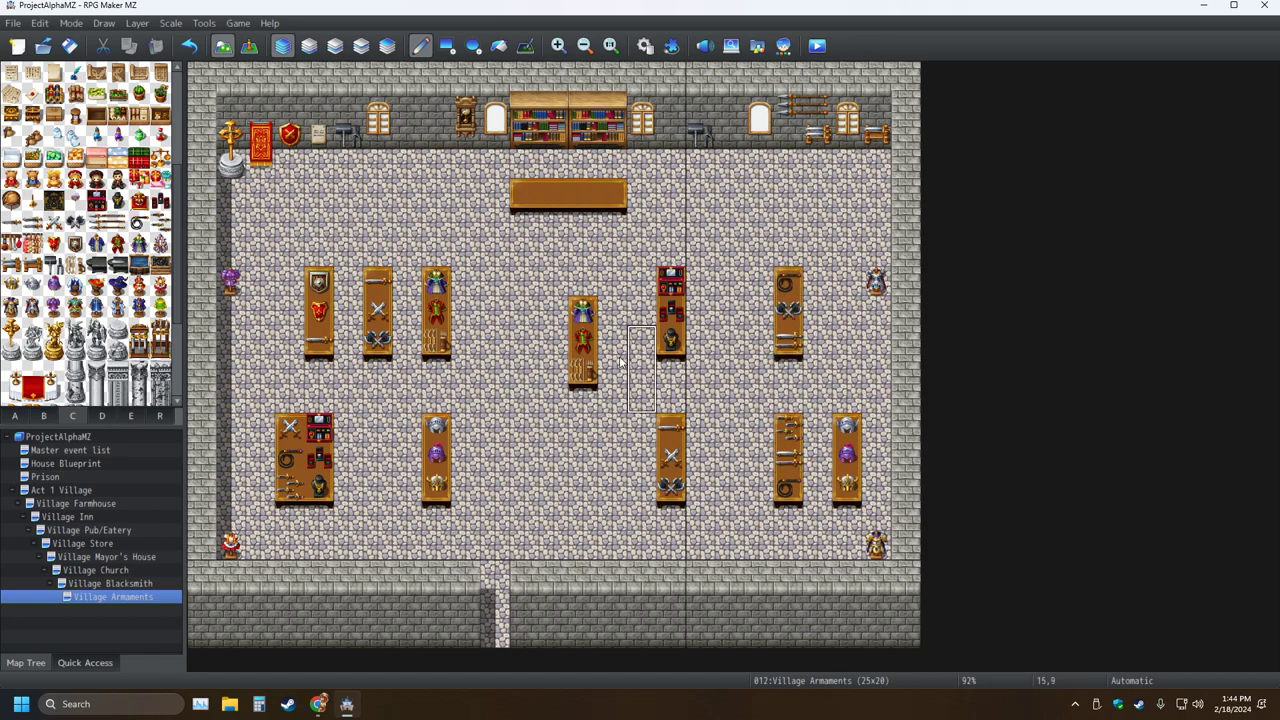
Swap the display tables around with copies of the axe, robe and bow tables, clear the center table, and save the project.
left_click(525, 459)
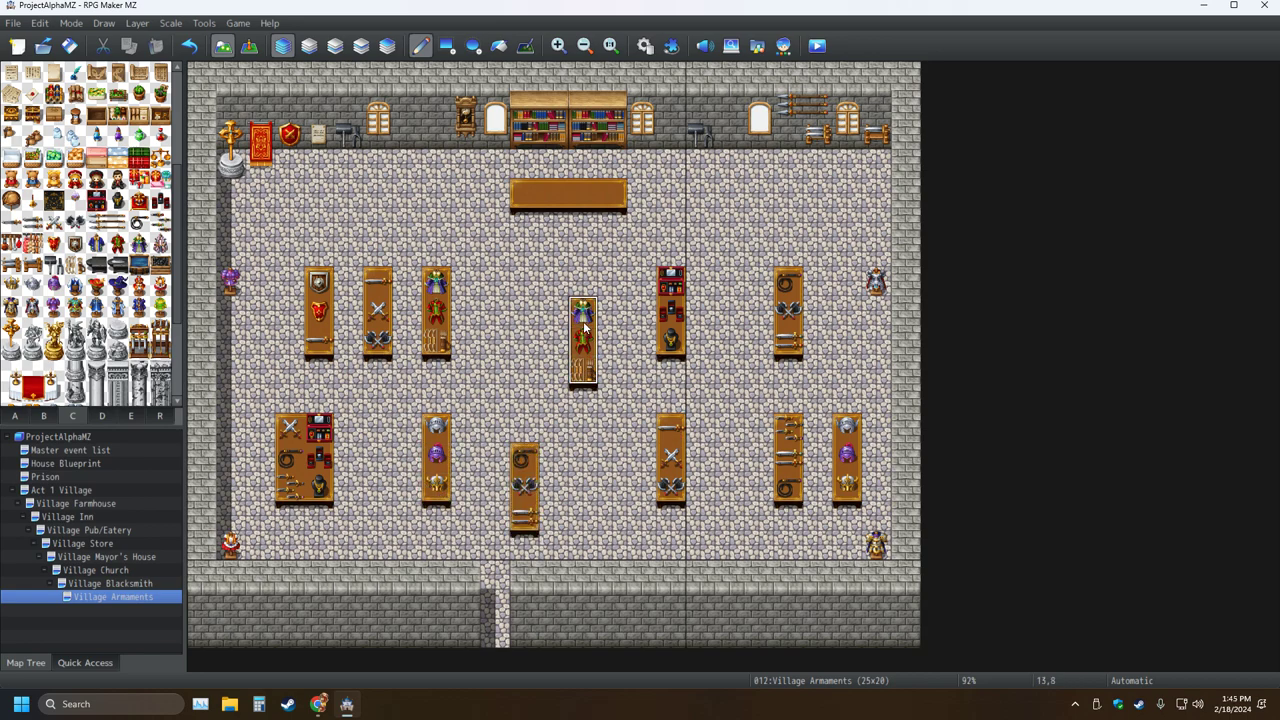
left_click(792, 297)
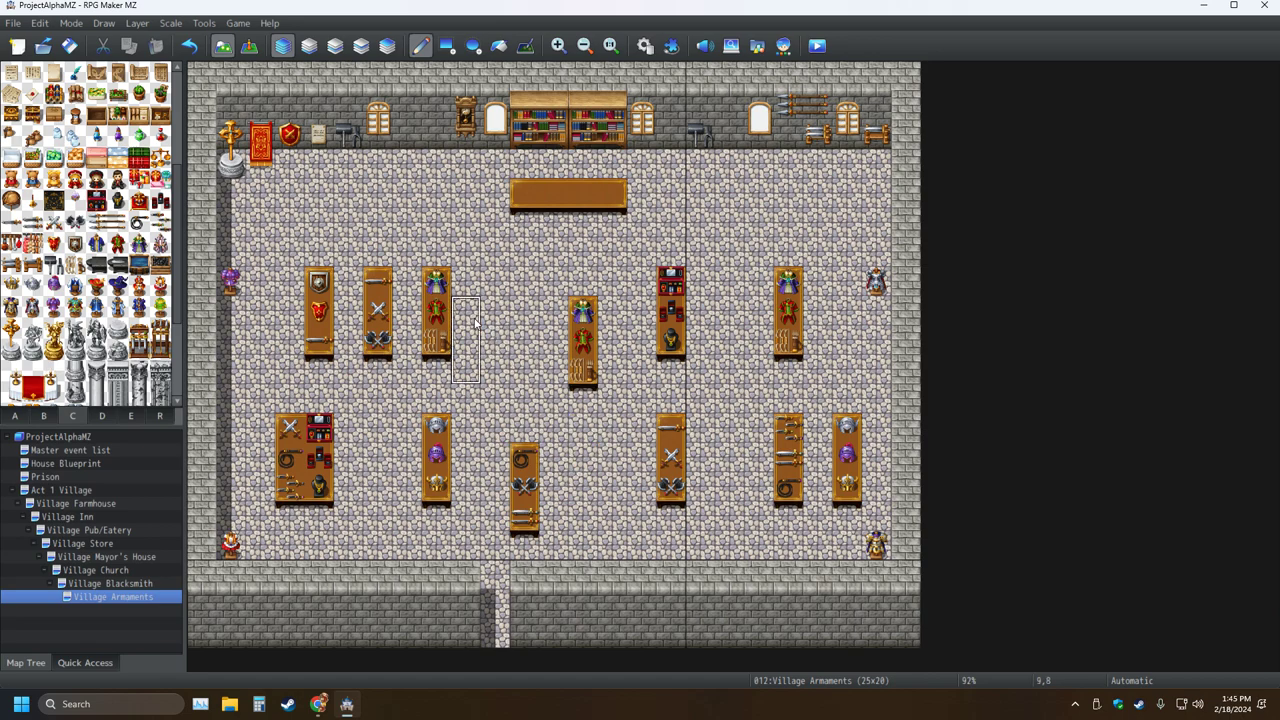
left_click(438, 292)
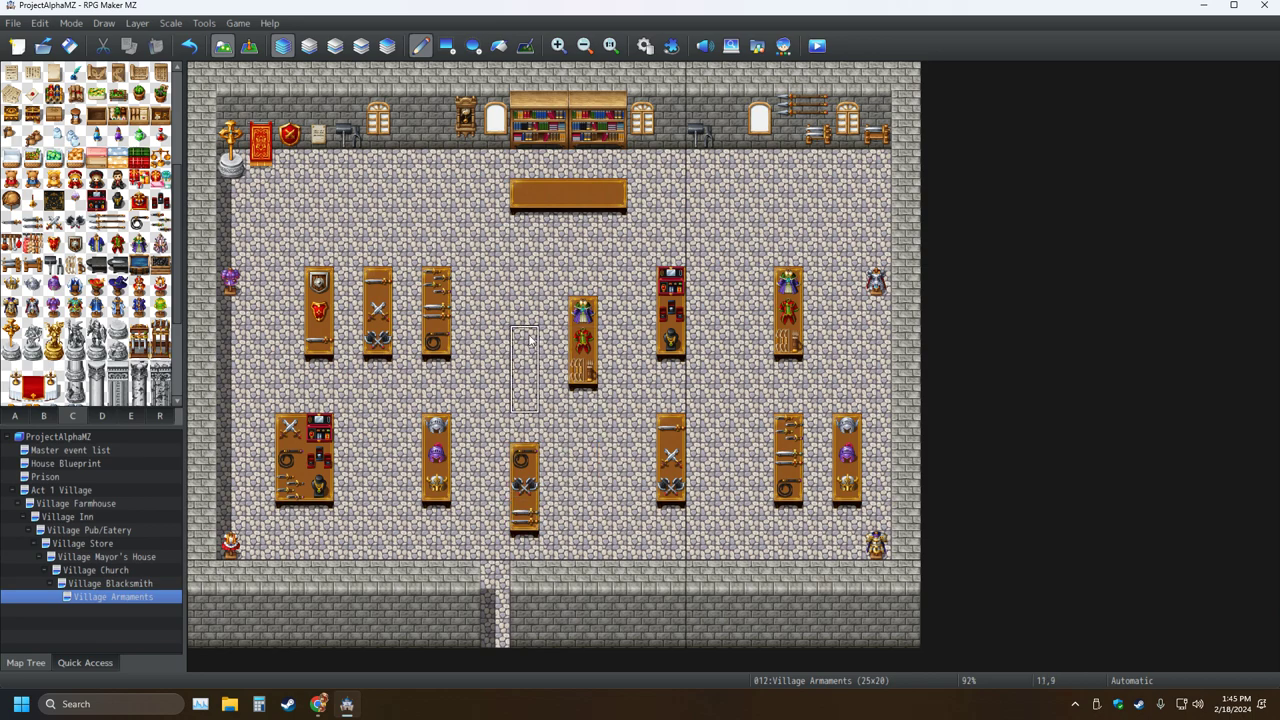
left_click(577, 316)
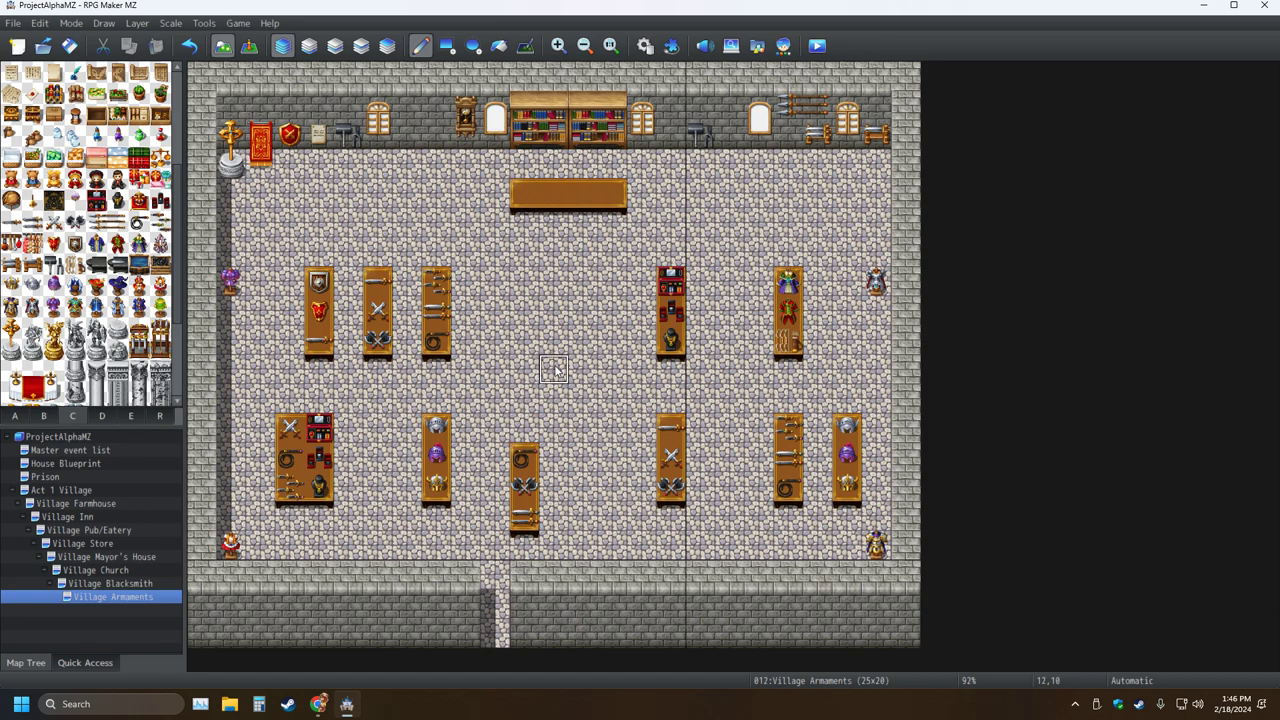
left_click(69, 45)
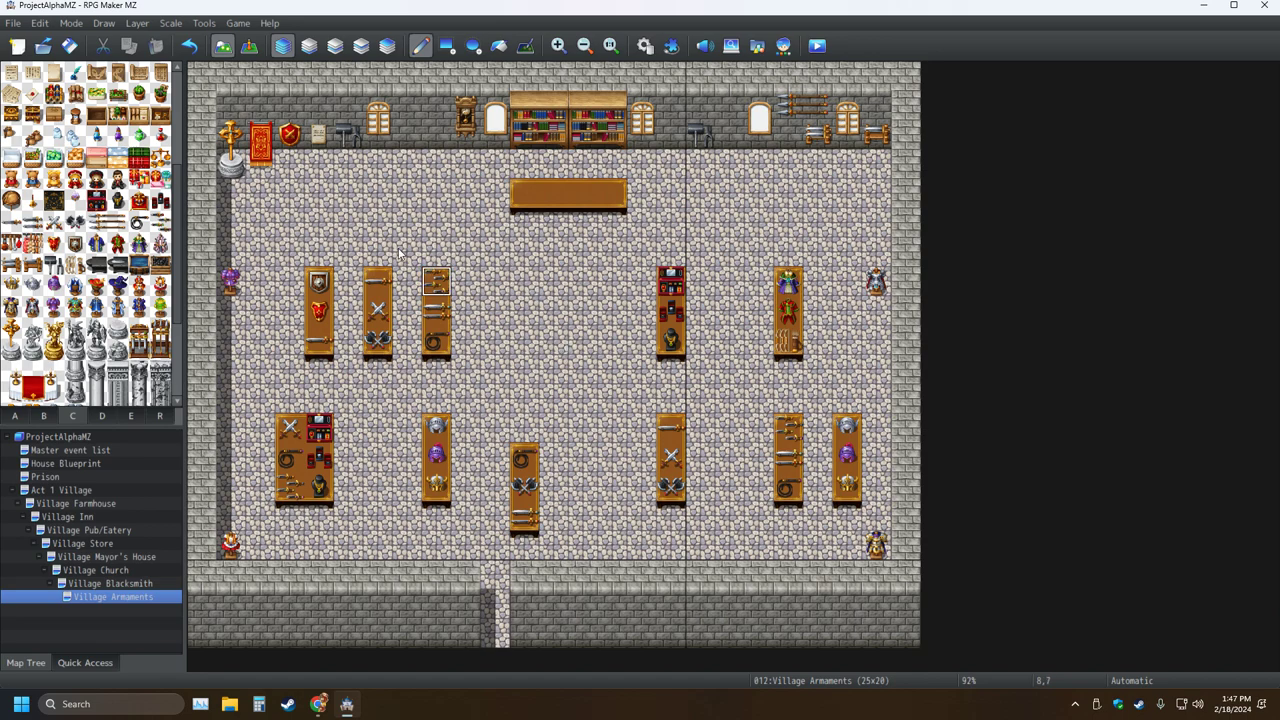
Undo the display table rearrangement and the armor stand removals, keeping the forges erased.
left_click(188, 46)
left_click(188, 46)
left_click(188, 46)
left_click(188, 46)
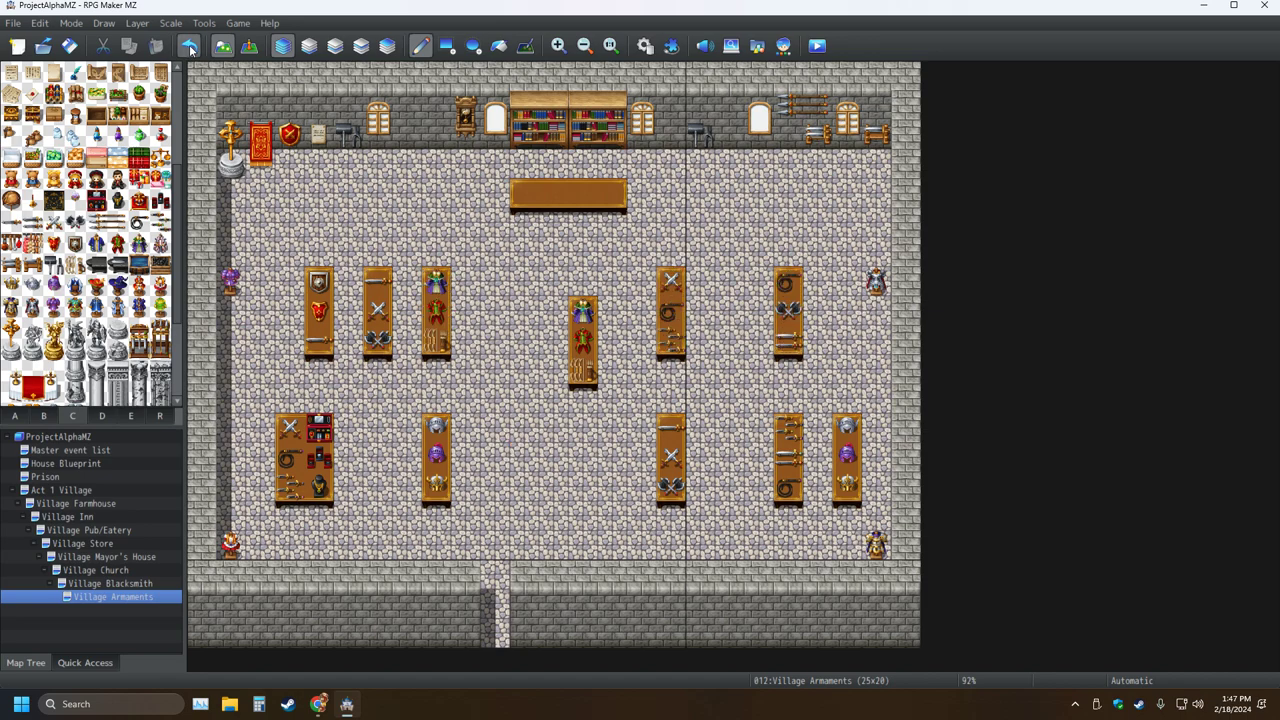
left_click(188, 46)
left_click(188, 46)
left_click(188, 46)
left_click(188, 46)
left_click(189, 47)
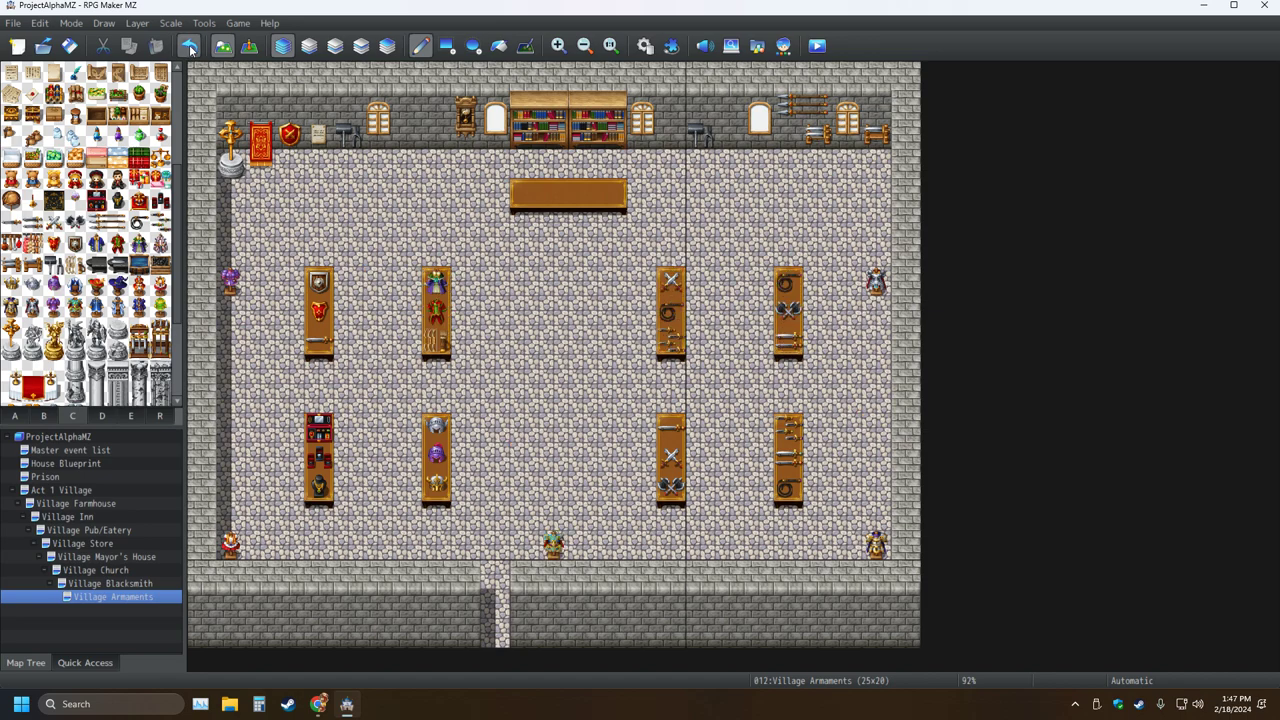
left_click(189, 47)
left_click(189, 47)
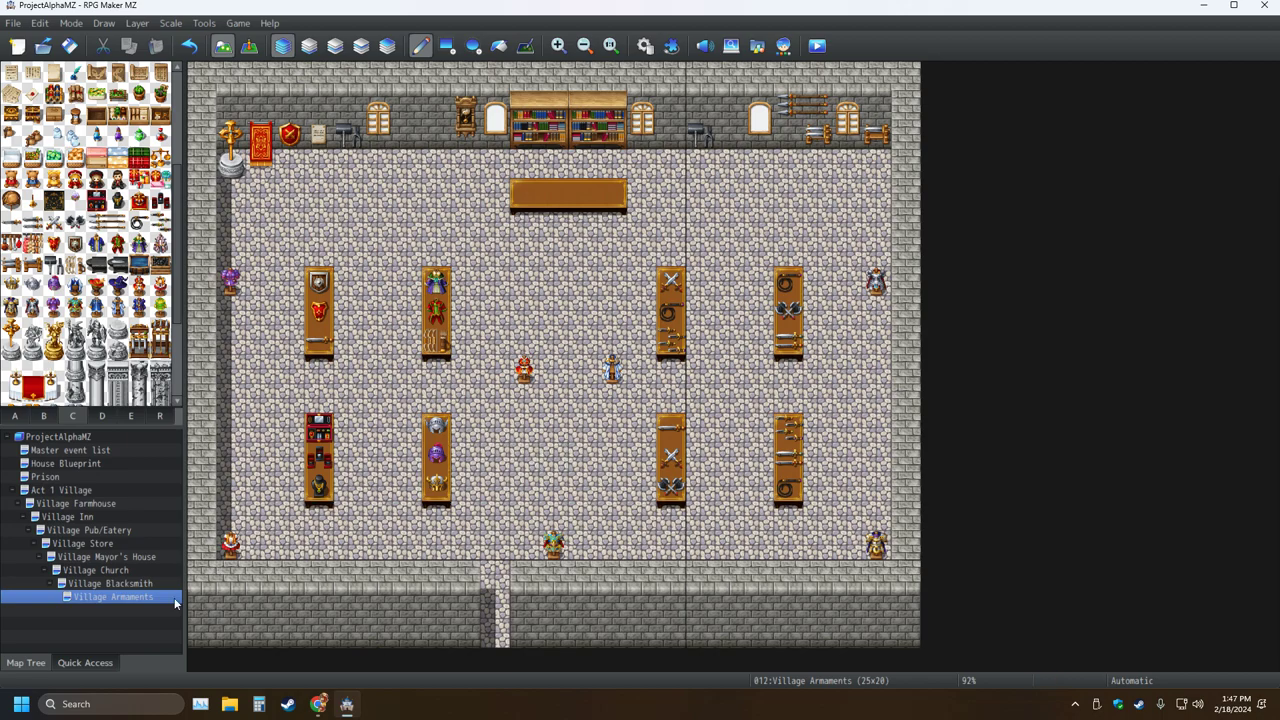
Look over the house exteriors on the Act 1 Village map and return to the Village Armaments map.
left_click(84, 491)
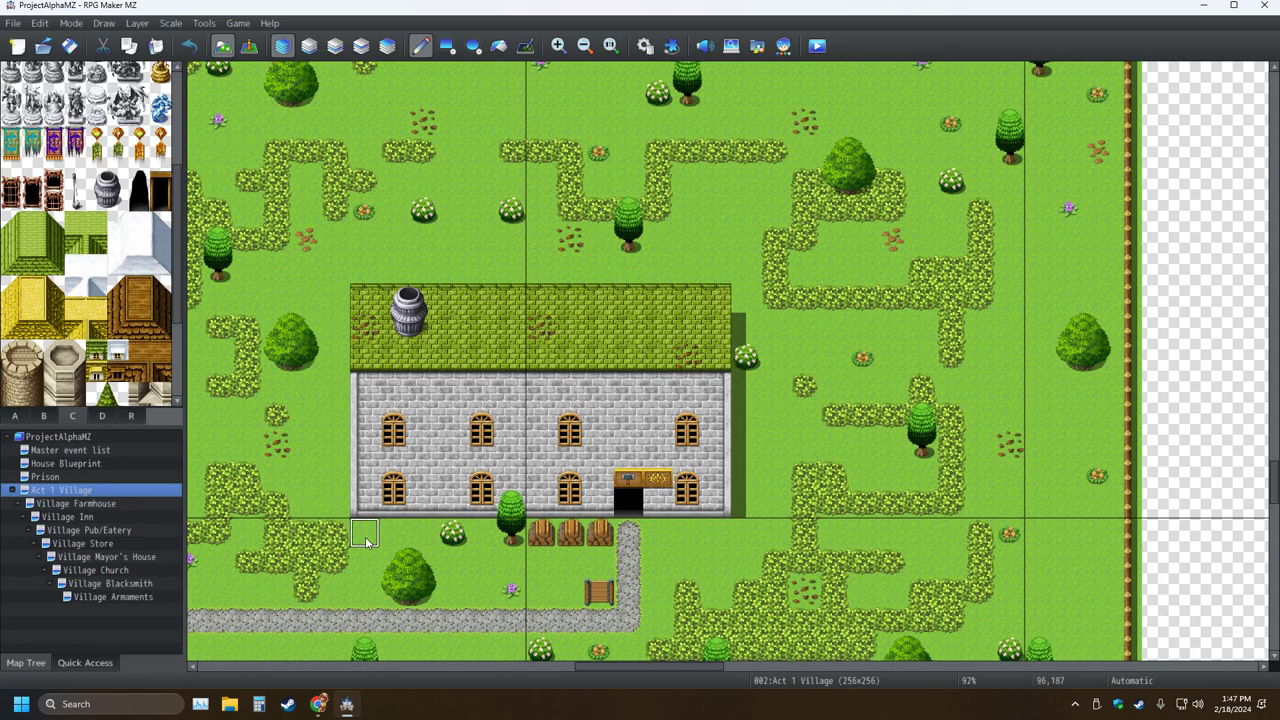
middle_click_drag(526, 538, 570, 490)
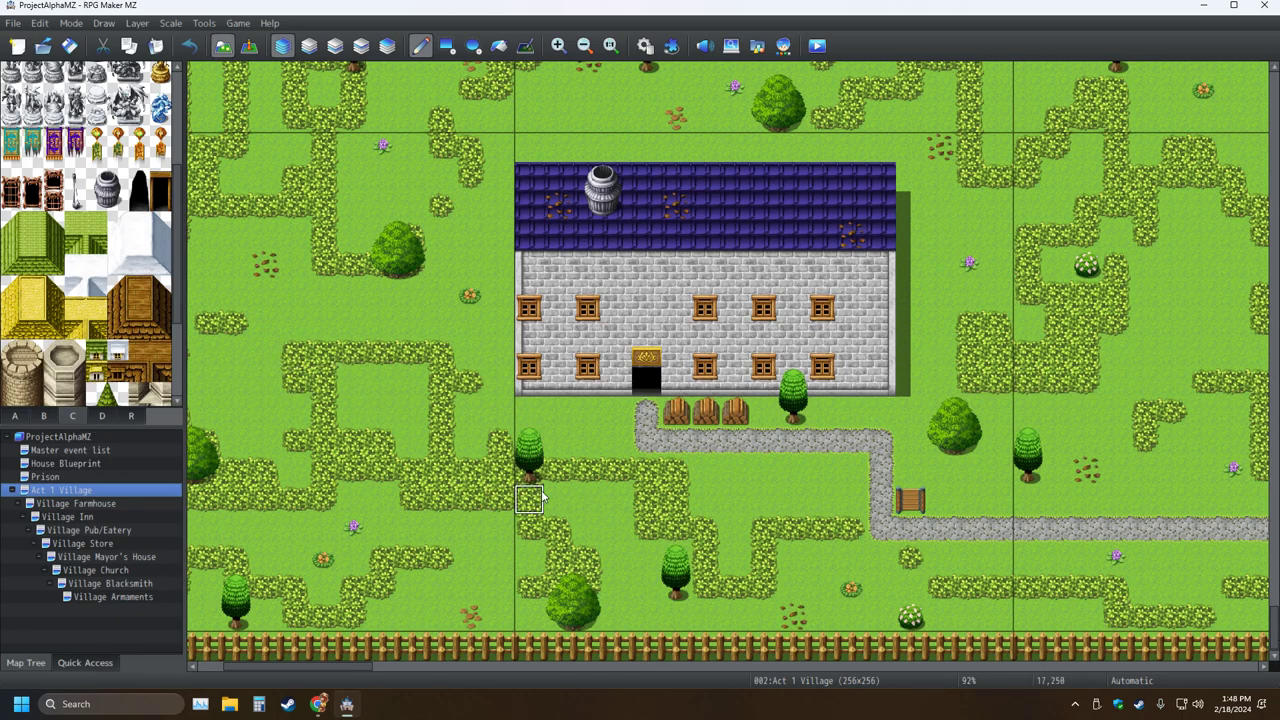
left_click(121, 597)
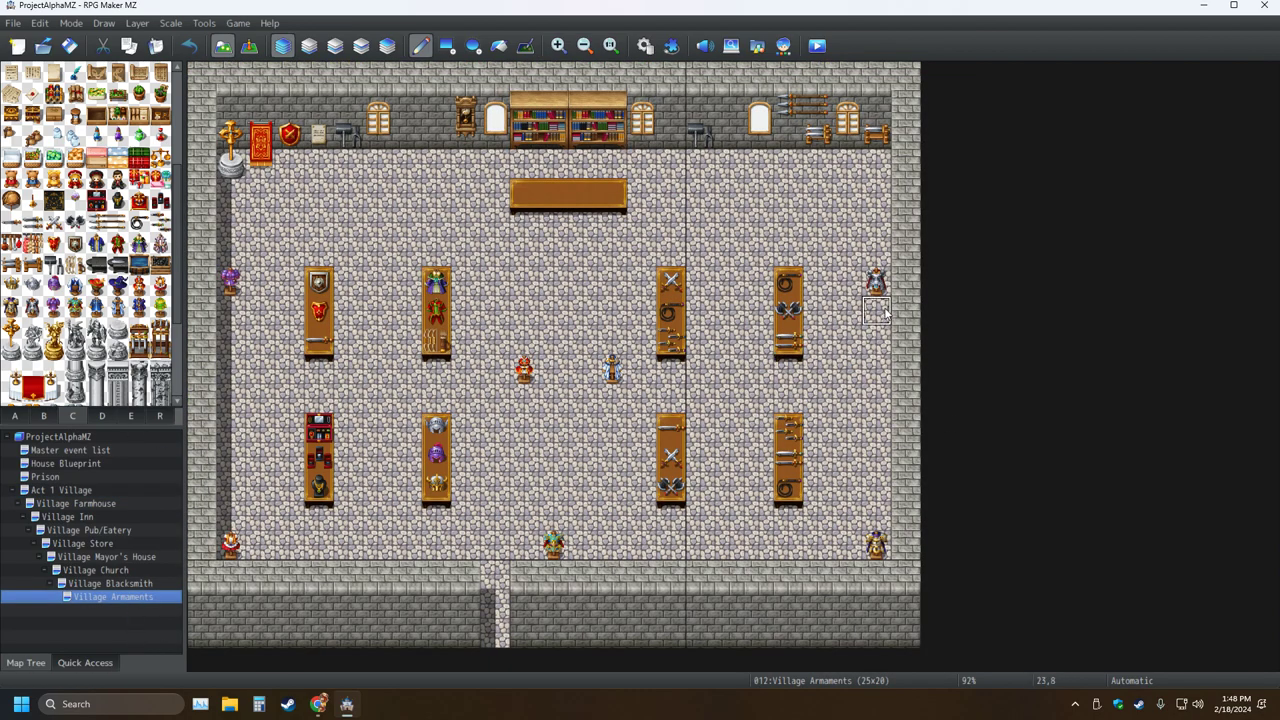
right_click(94, 607)
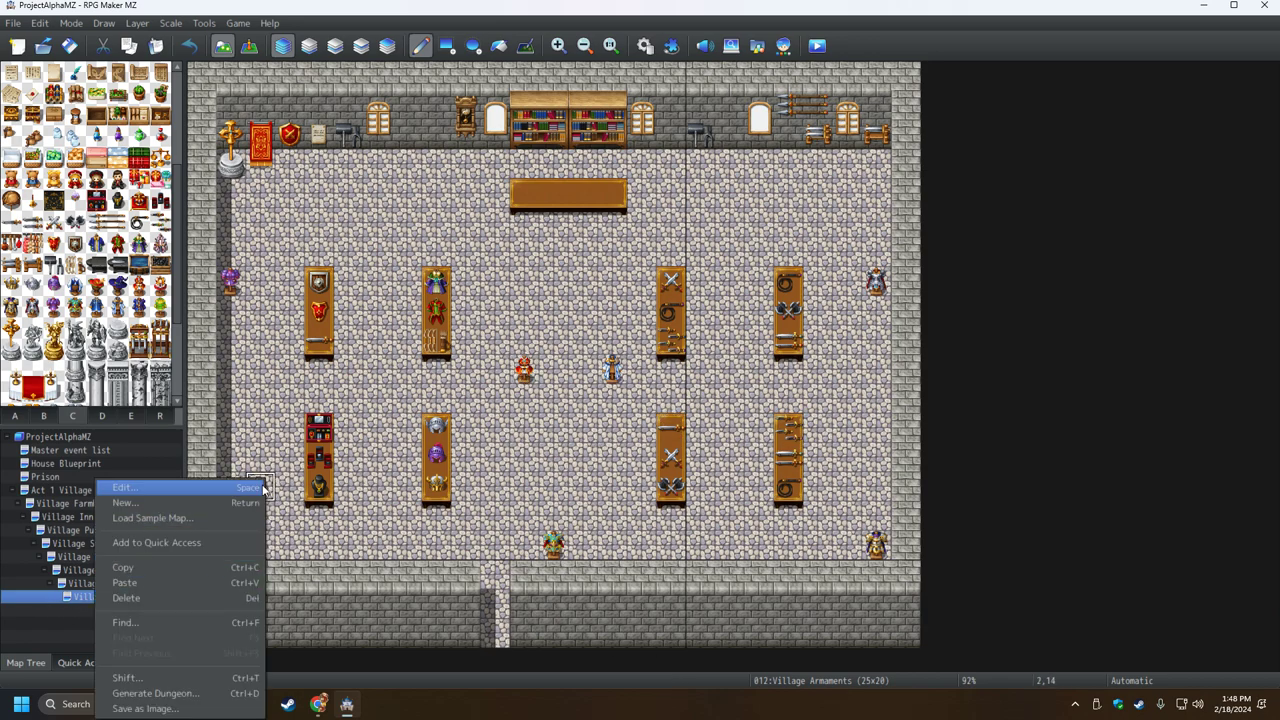
left_click(204, 503)
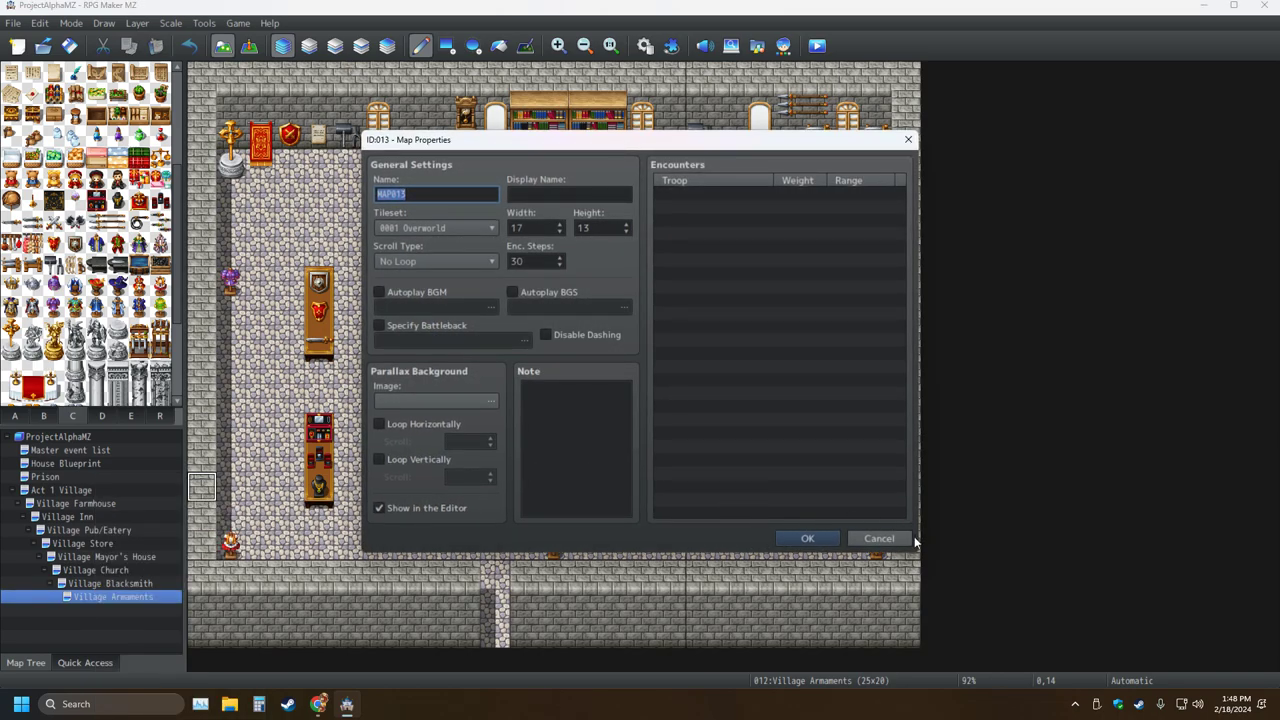
left_click(879, 538)
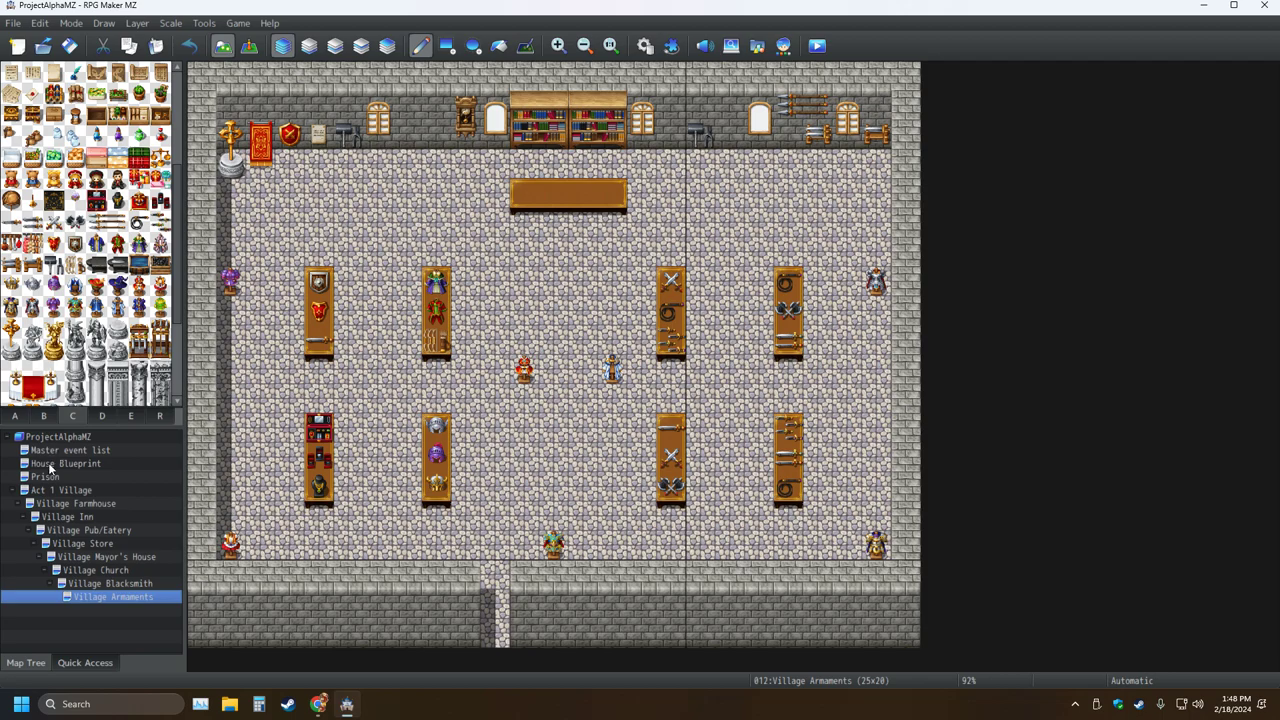
Copy the House Blueprint map and paste it under Village Armaments as the base for another building.
left_click(52, 464)
right_click(50, 466)
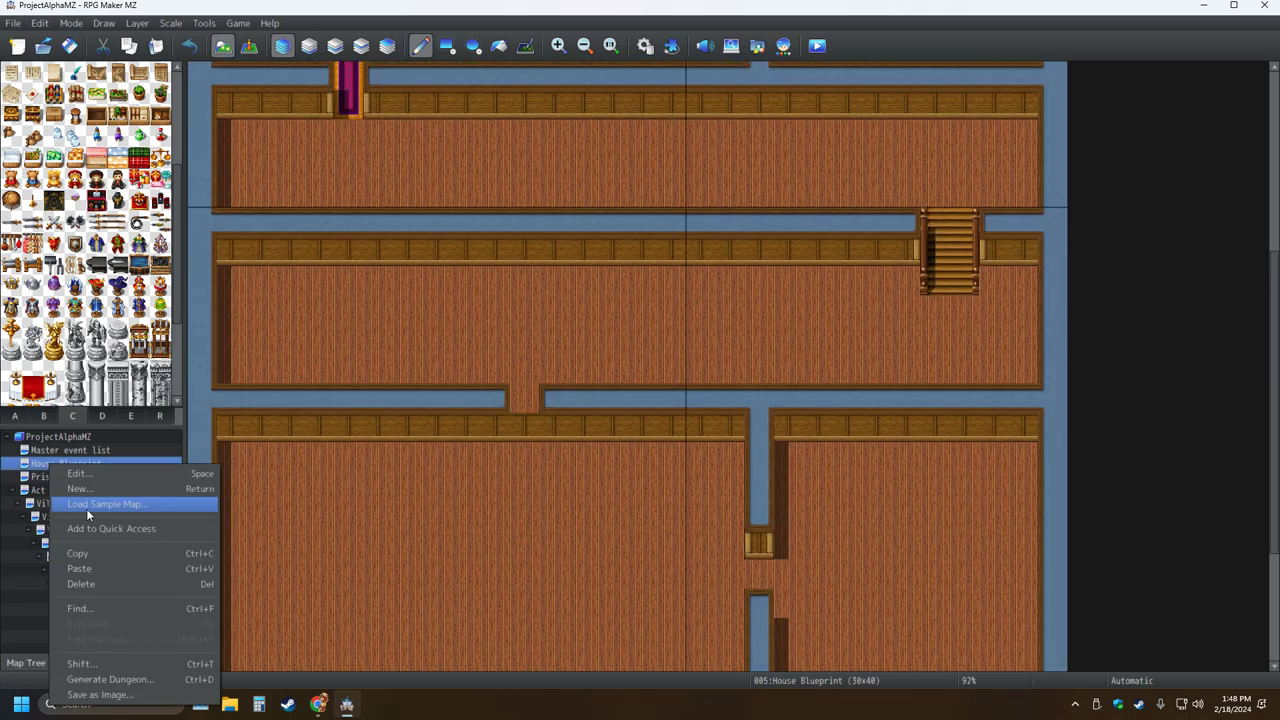
left_click(99, 558)
left_click(94, 599)
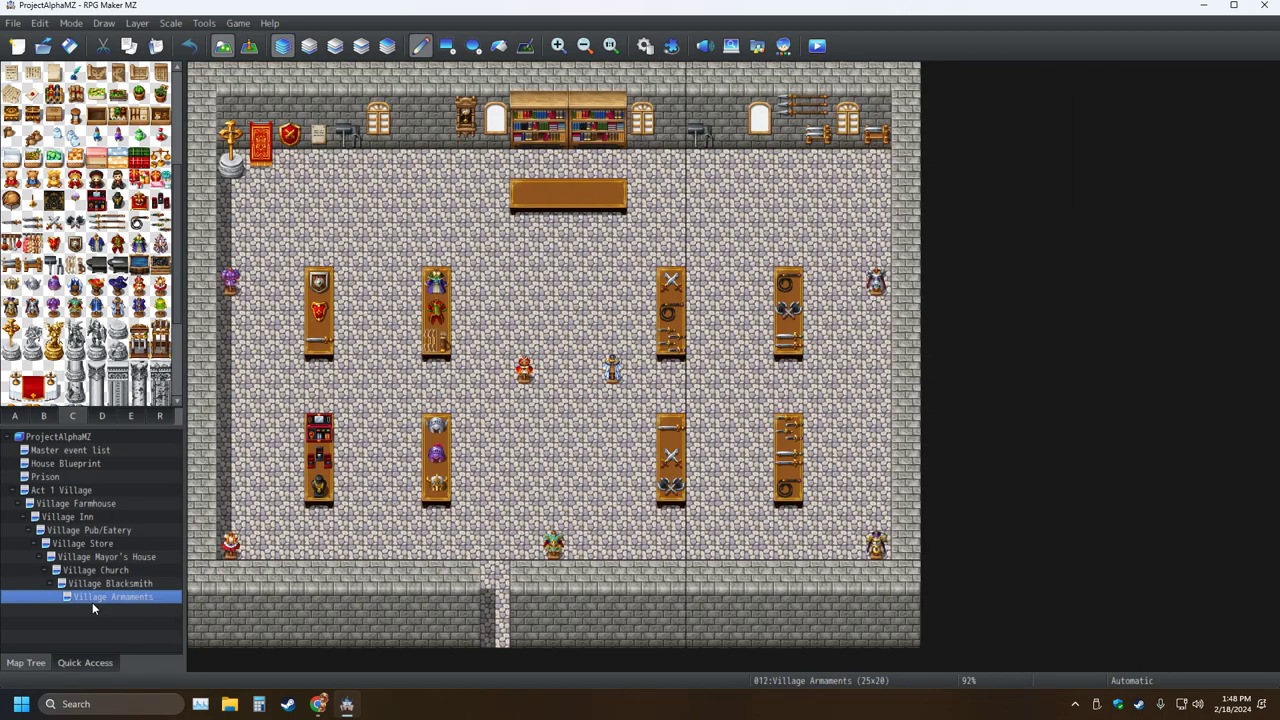
right_click(92, 602)
left_click(140, 584)
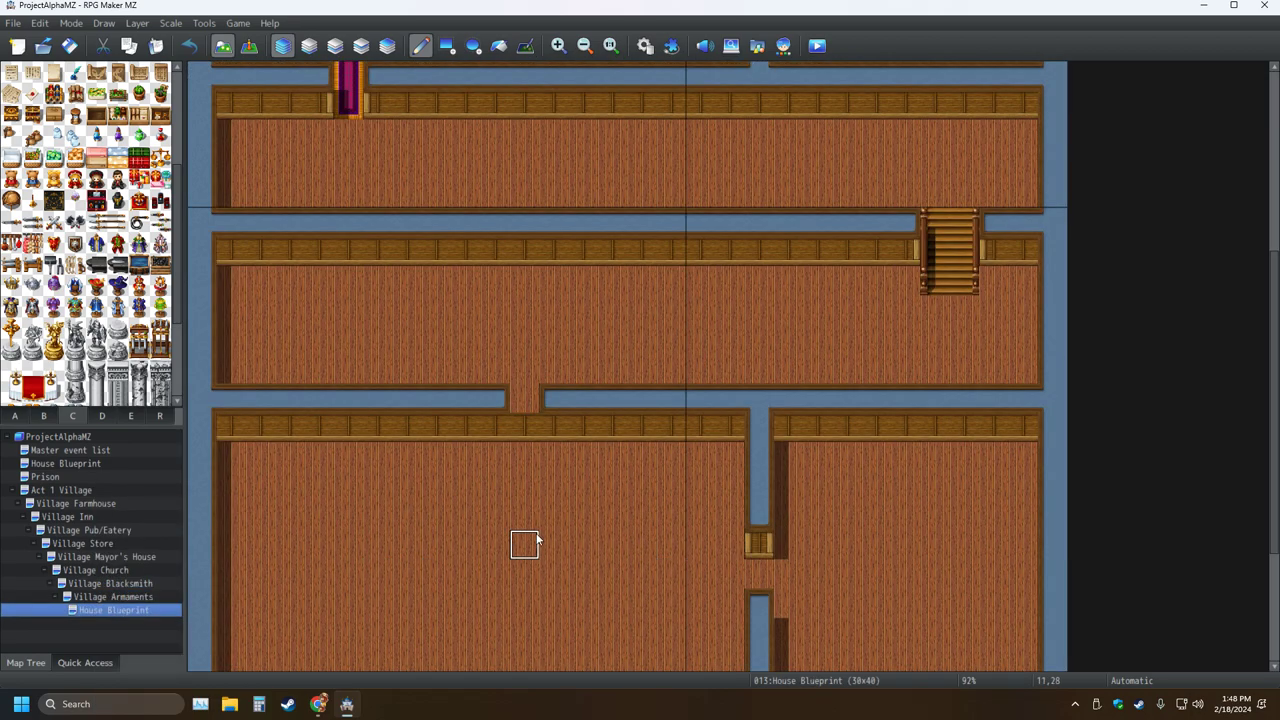
scroll(554, 486, "down", 3)
scroll(568, 490, "up", 1)
scroll(568, 490, "up", 5)
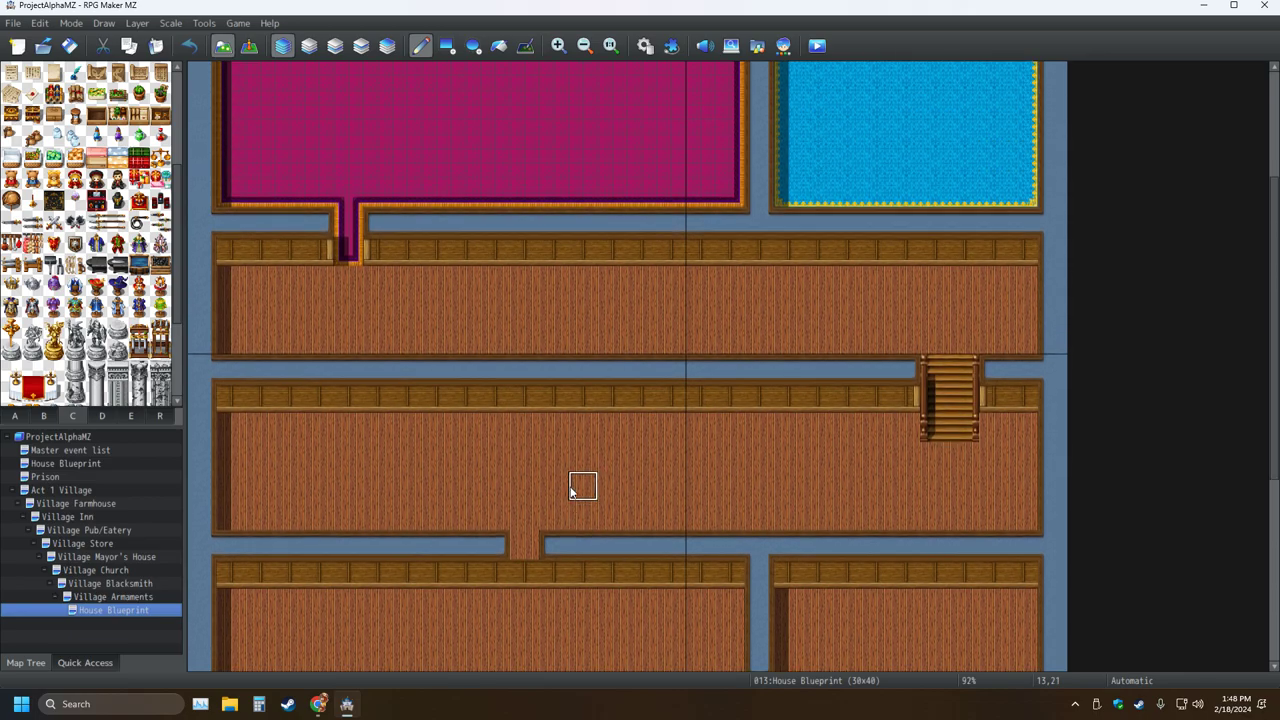
Open a doorway in the wall between the magenta-floored and blue-floored rooms of the House Blueprint copy.
scroll(574, 491, "down", 3)
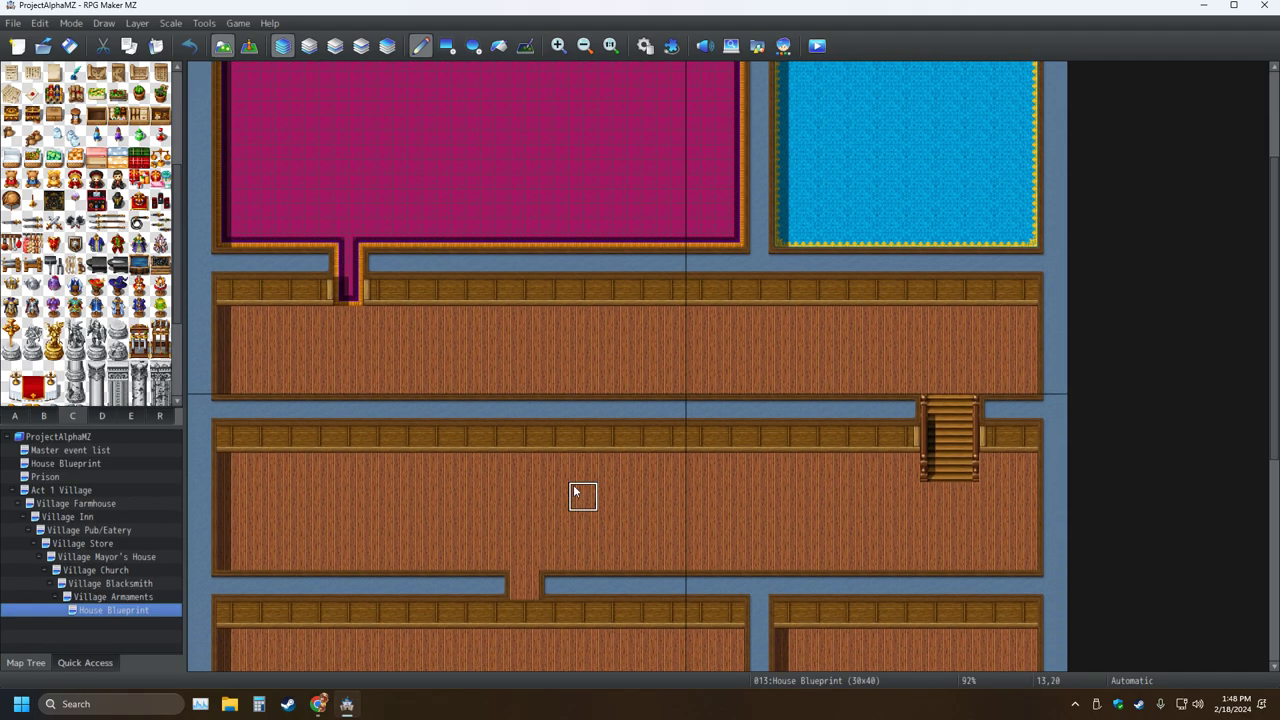
scroll(574, 491, "down", 3)
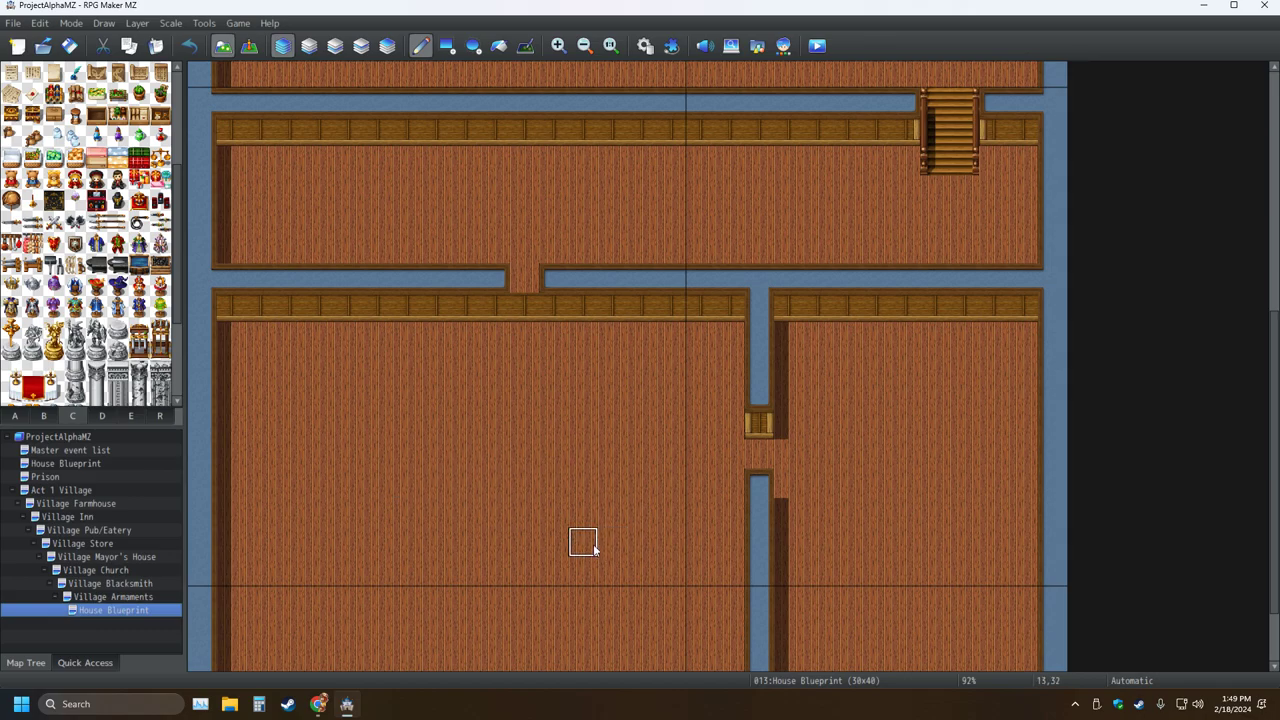
scroll(527, 505, "down", 1)
scroll(530, 495, "down", 3, "ctrl")
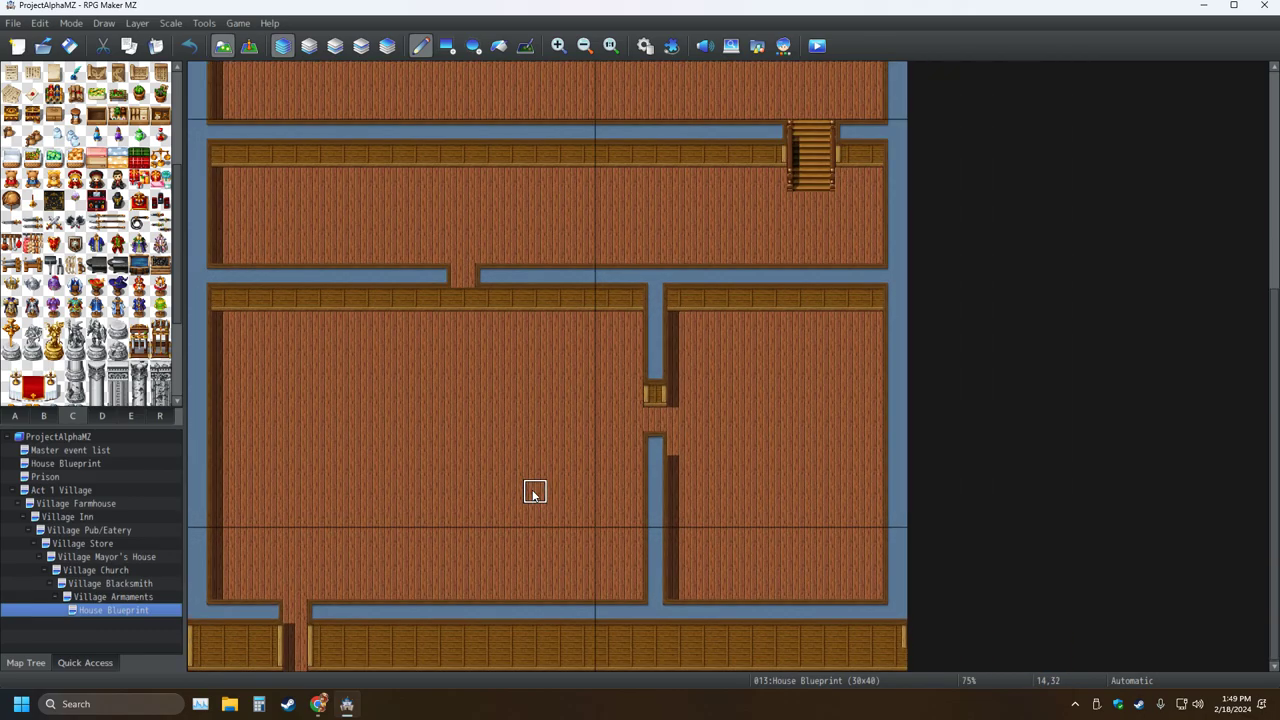
scroll(520, 492, "down", 2, "ctrl")
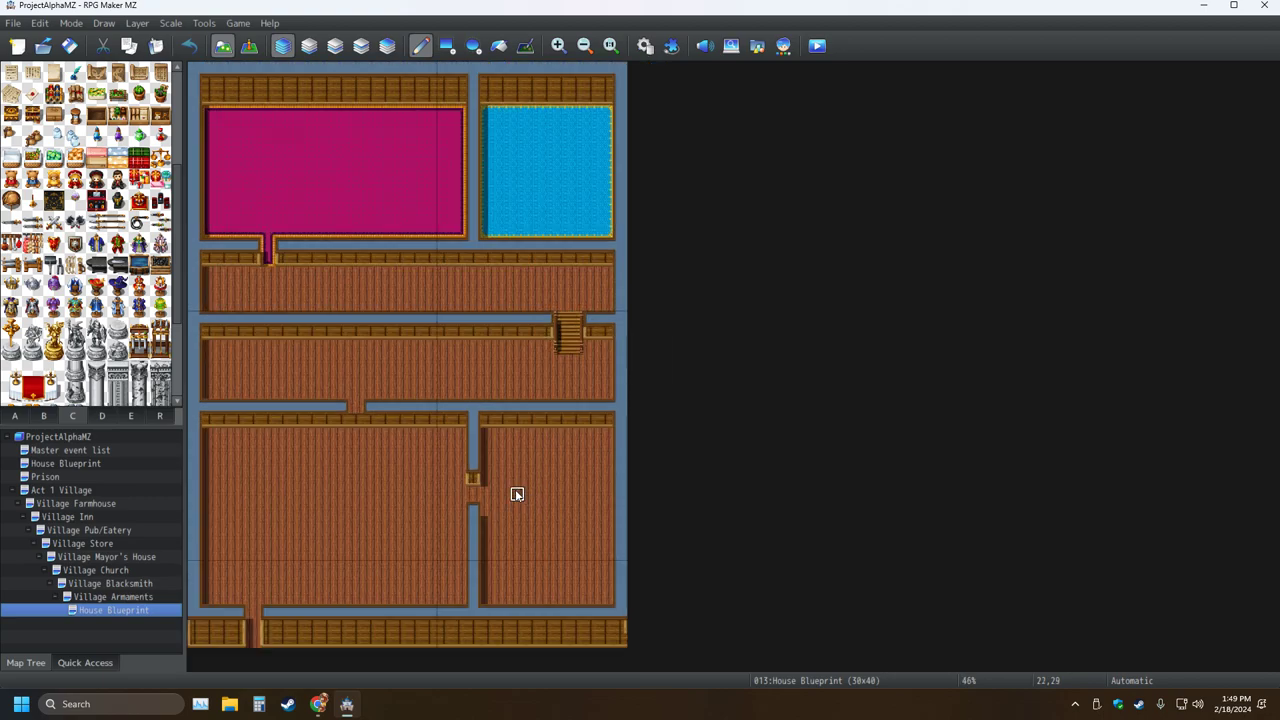
scroll(480, 490, "up", 2, "ctrl")
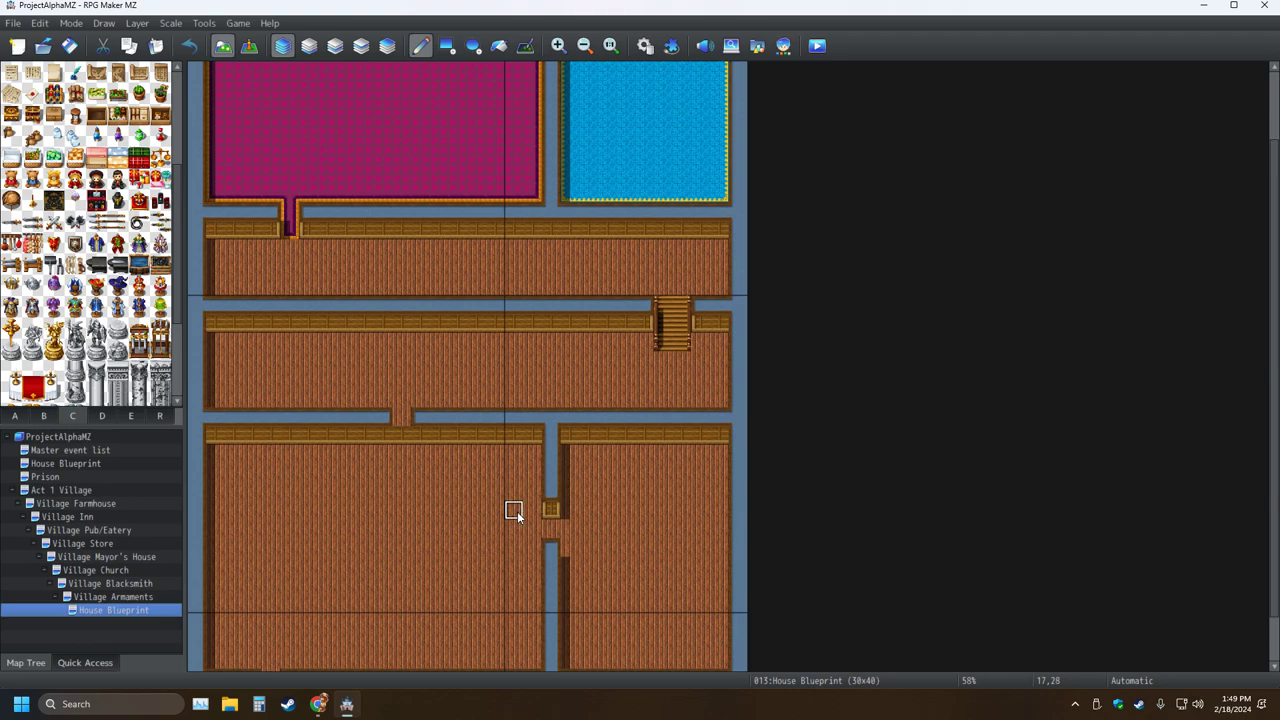
scroll(400, 490, "down", 1)
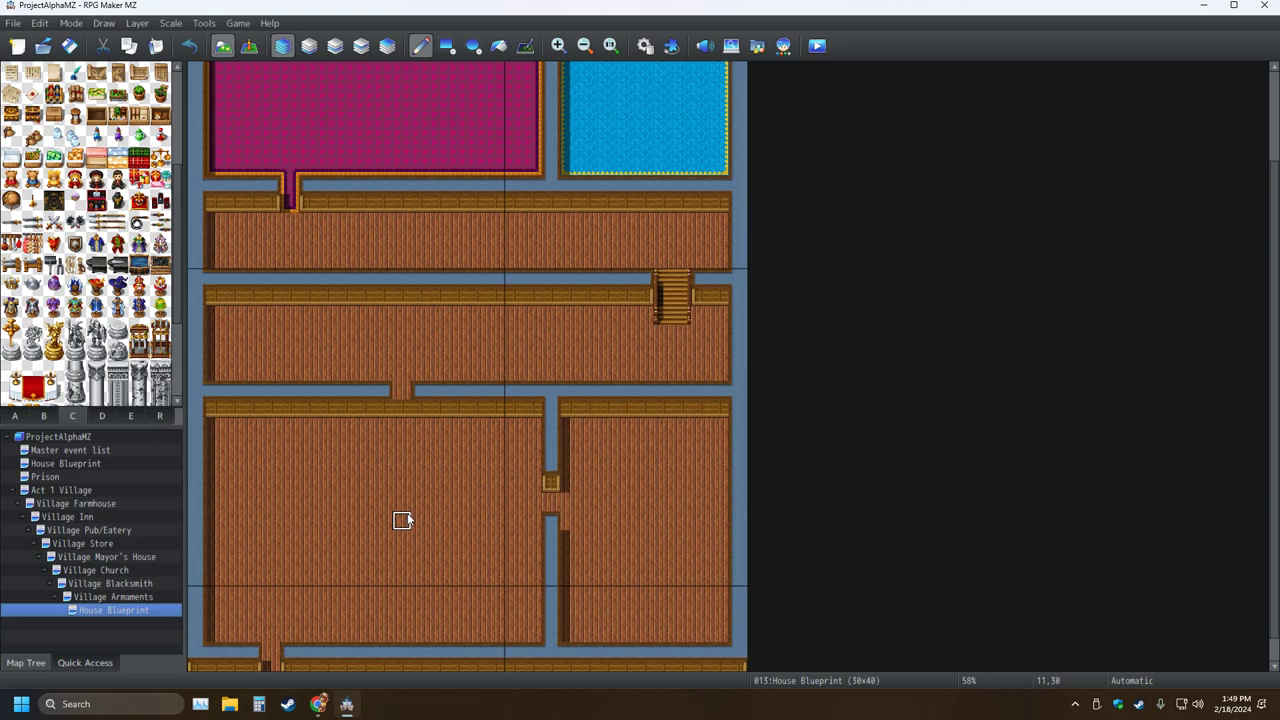
scroll(443, 394, "up", 4)
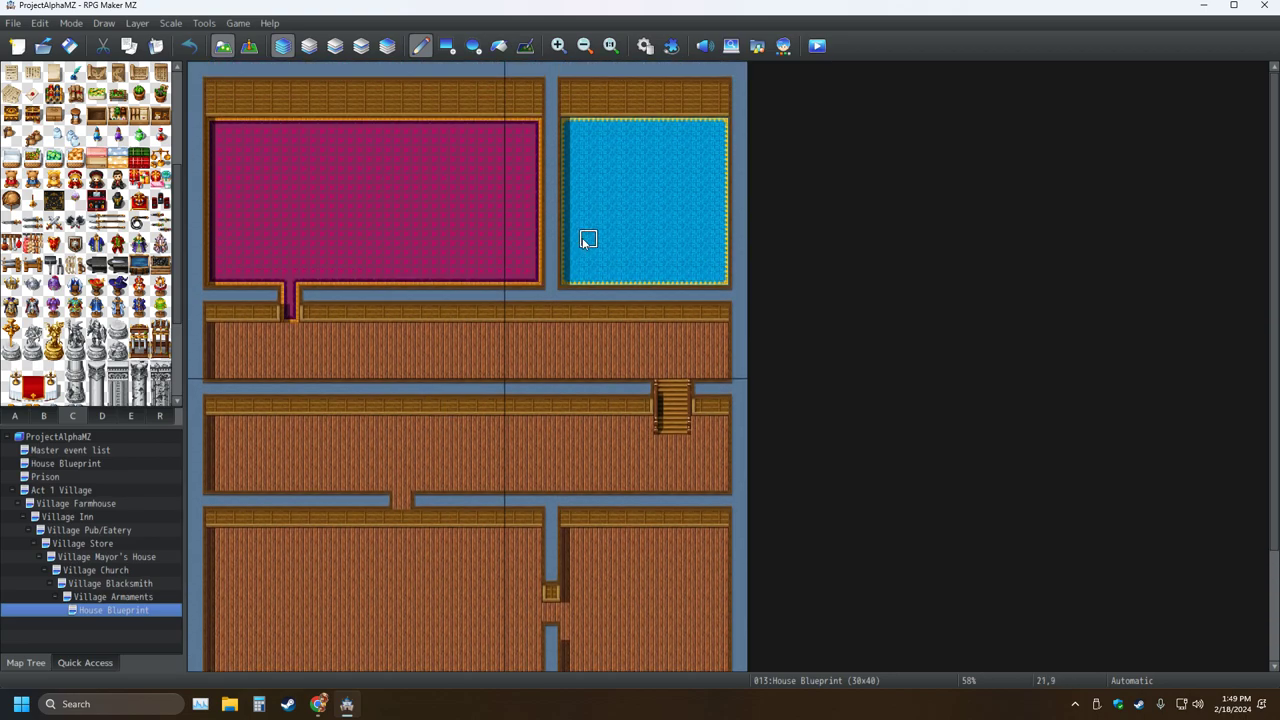
left_click(551, 239)
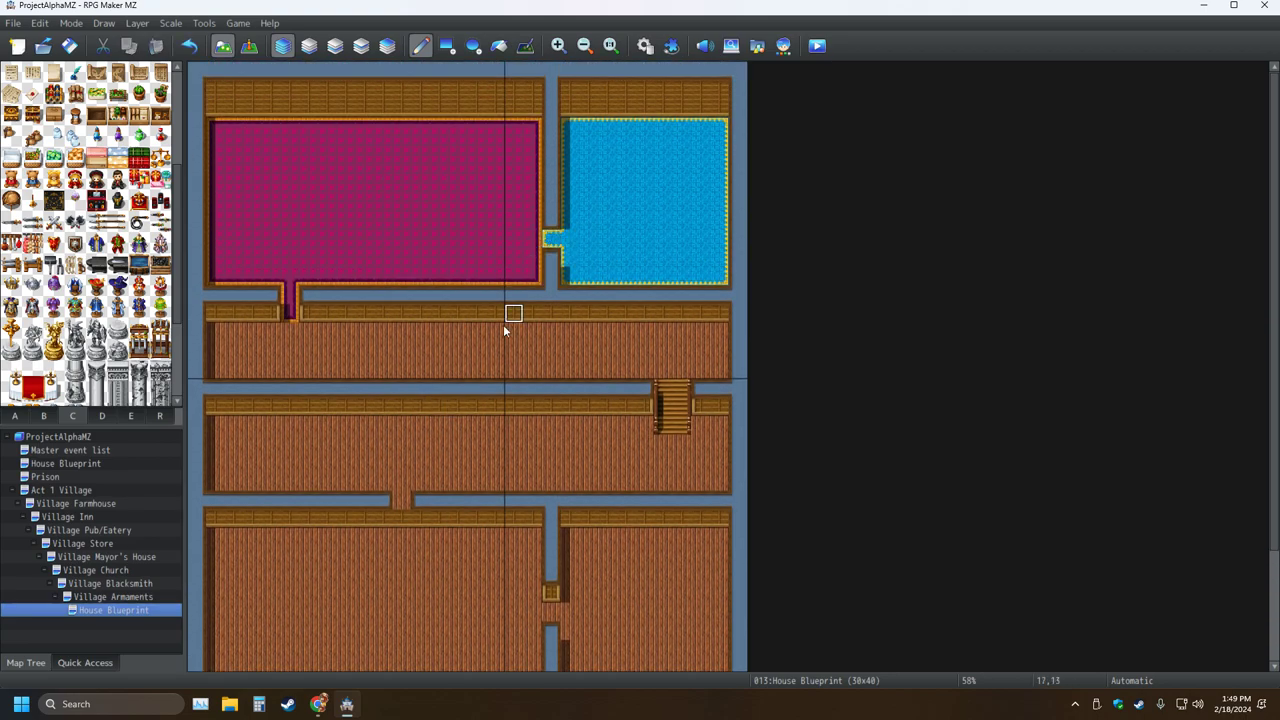
left_click(551, 200)
Browse the interior floor and wall tiles and review the room layout of the House Blueprint copy.
left_click(15, 415)
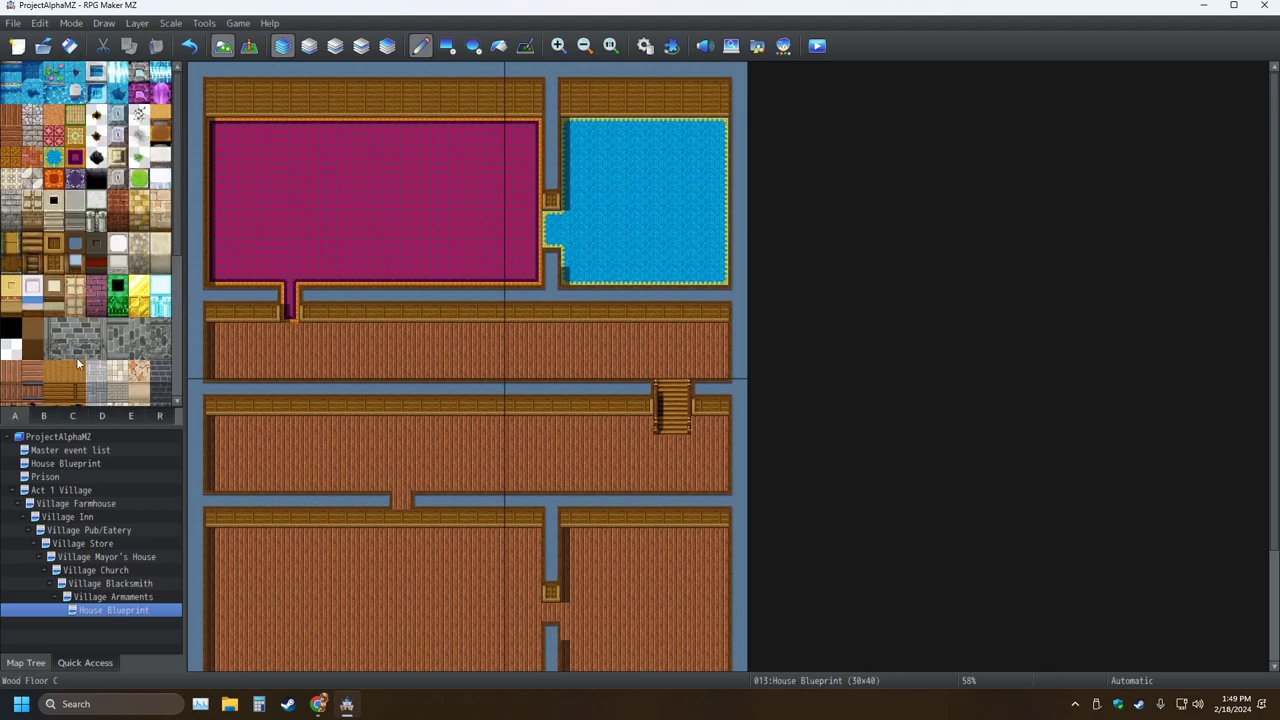
scroll(88, 352, "down", 1)
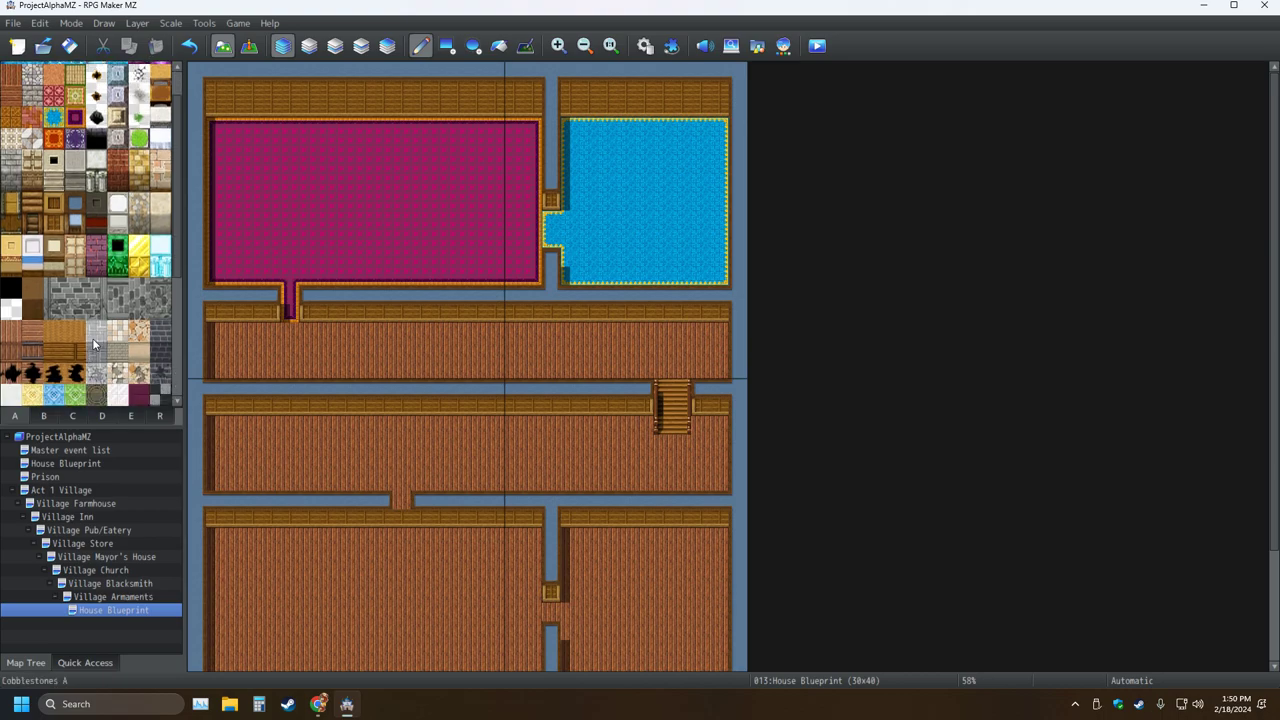
scroll(90, 346, "down", 9)
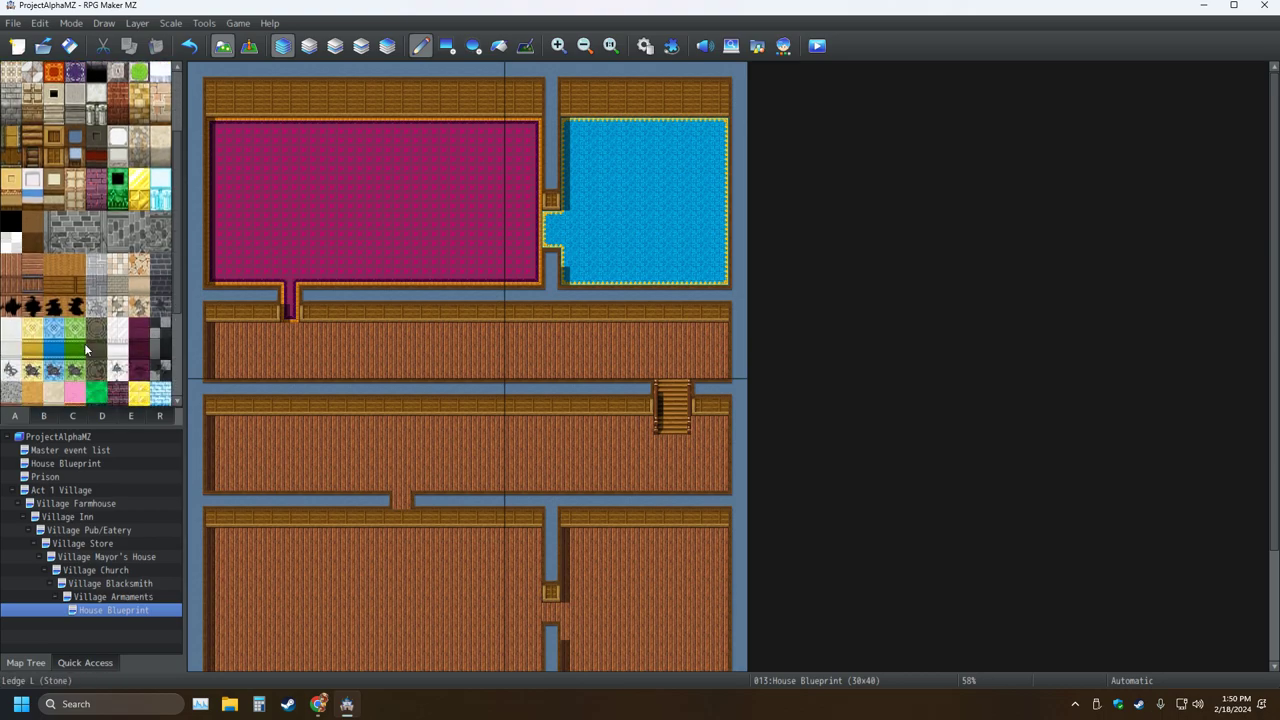
scroll(86, 347, "down", 1)
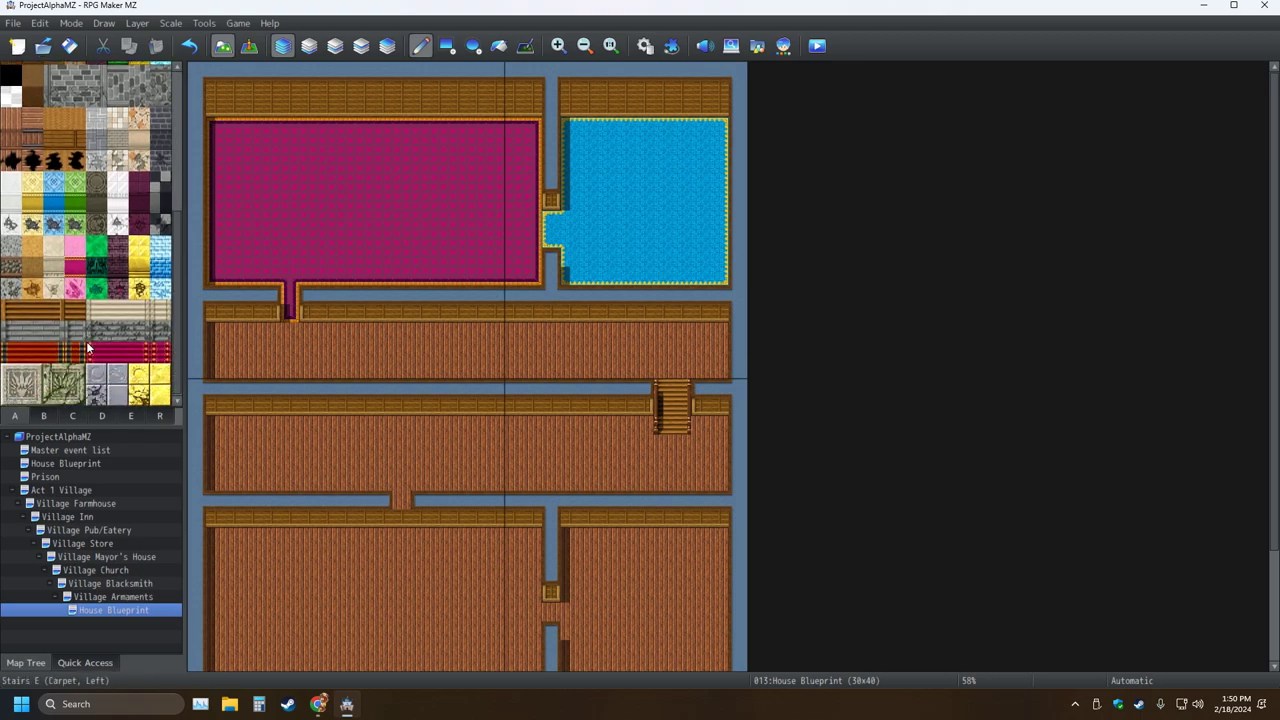
scroll(86, 341, "up", 10)
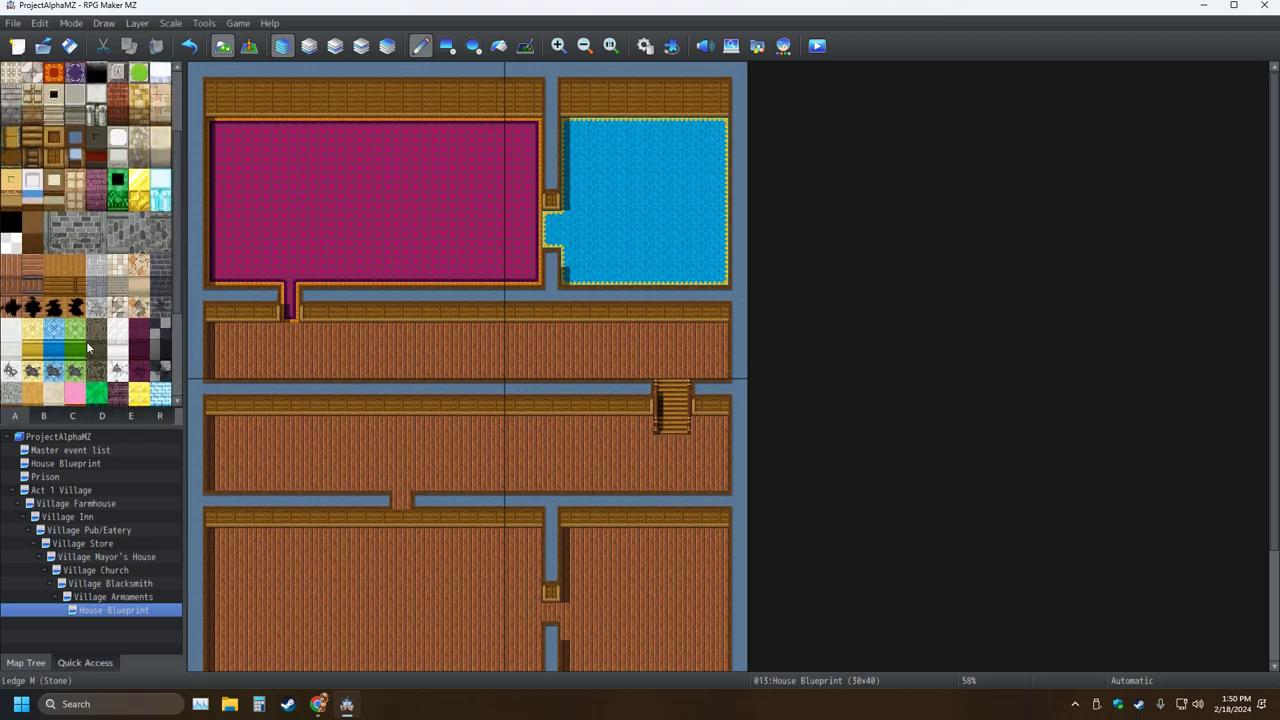
scroll(87, 349, "up", 1)
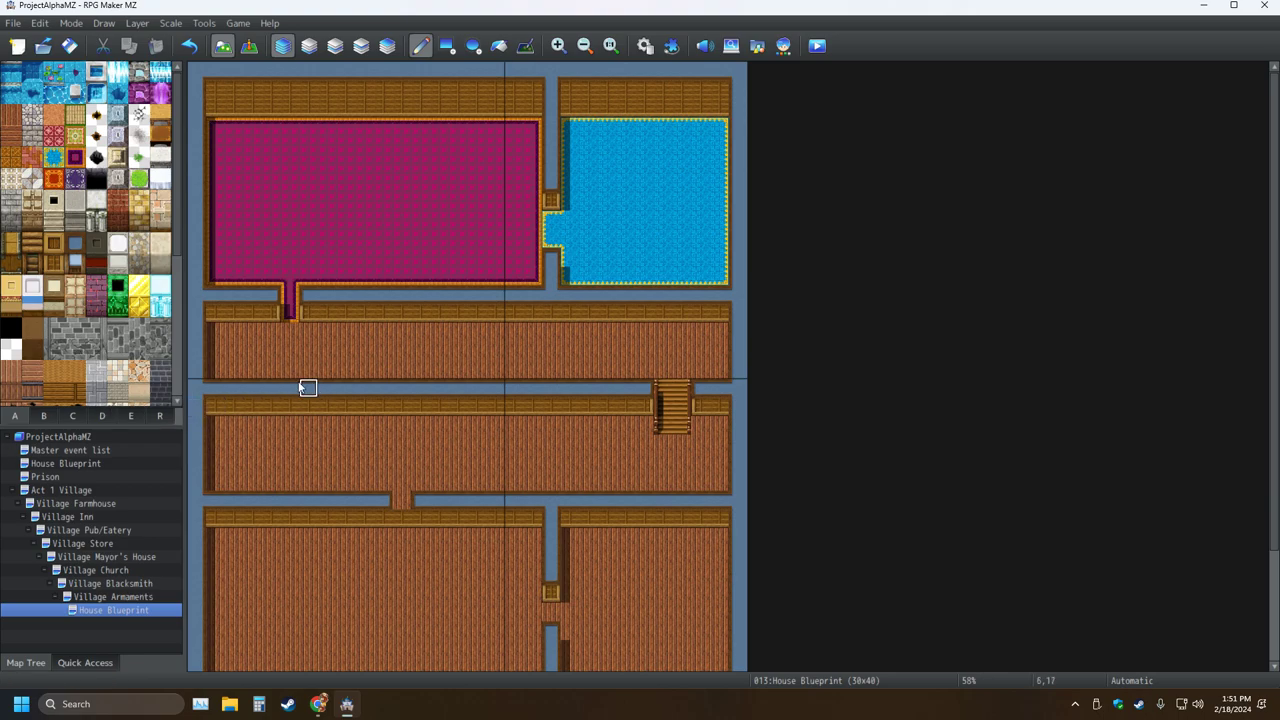
scroll(341, 369, "down", 1)
scroll(341, 369, "down", 2)
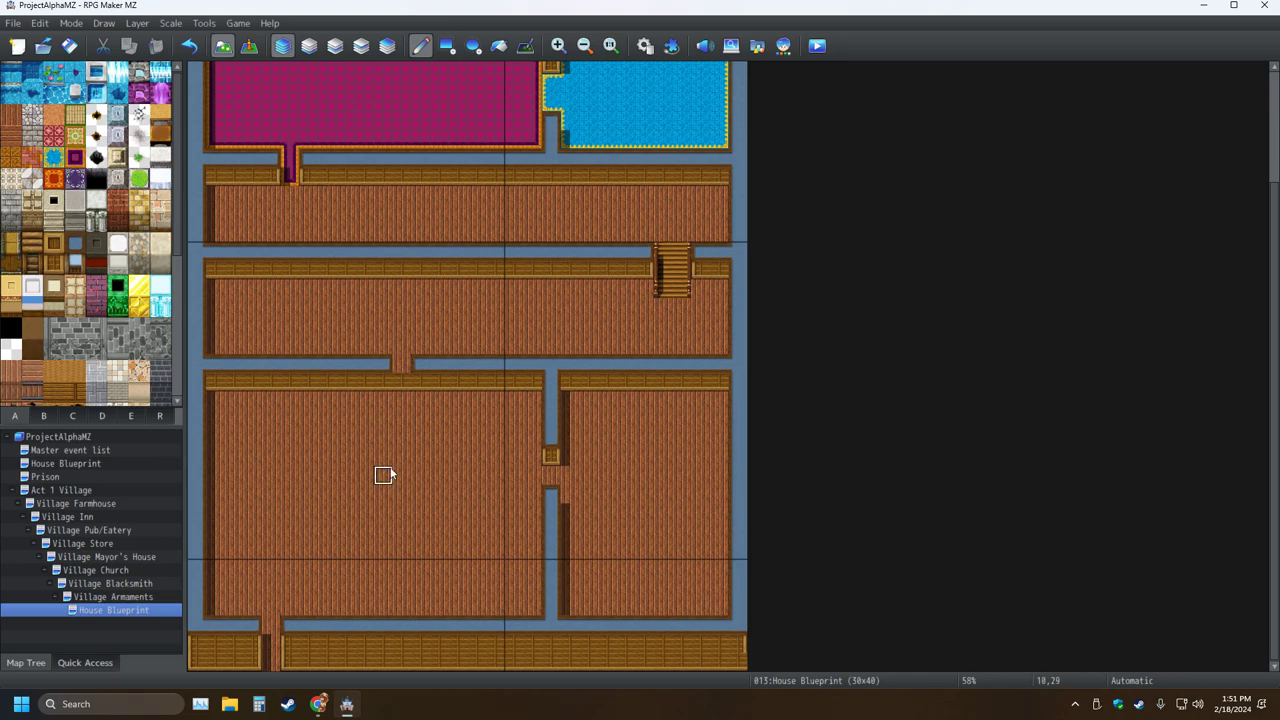
scroll(386, 470, "up", 1)
scroll(390, 452, "up", 2)
Save the project and check the stone house exterior on the Act 1 Village map before returning to the House Blueprint copy.
key("ctrl+s")
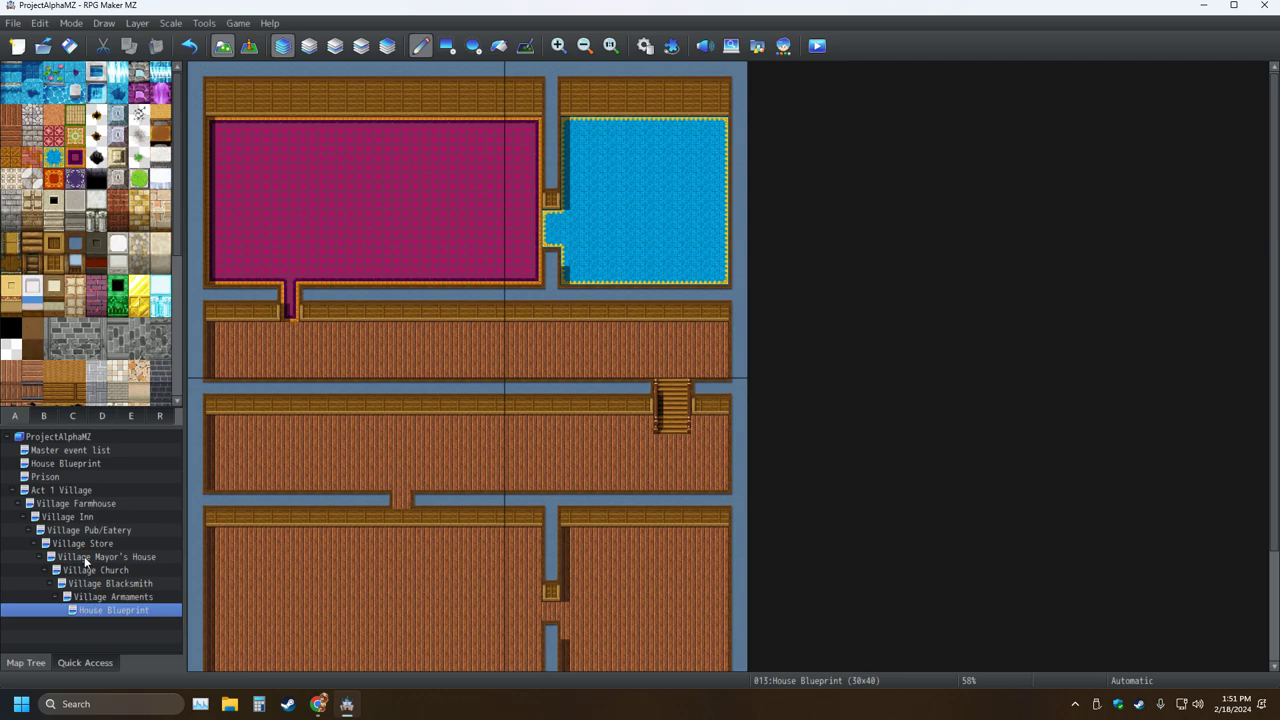
left_click(90, 491)
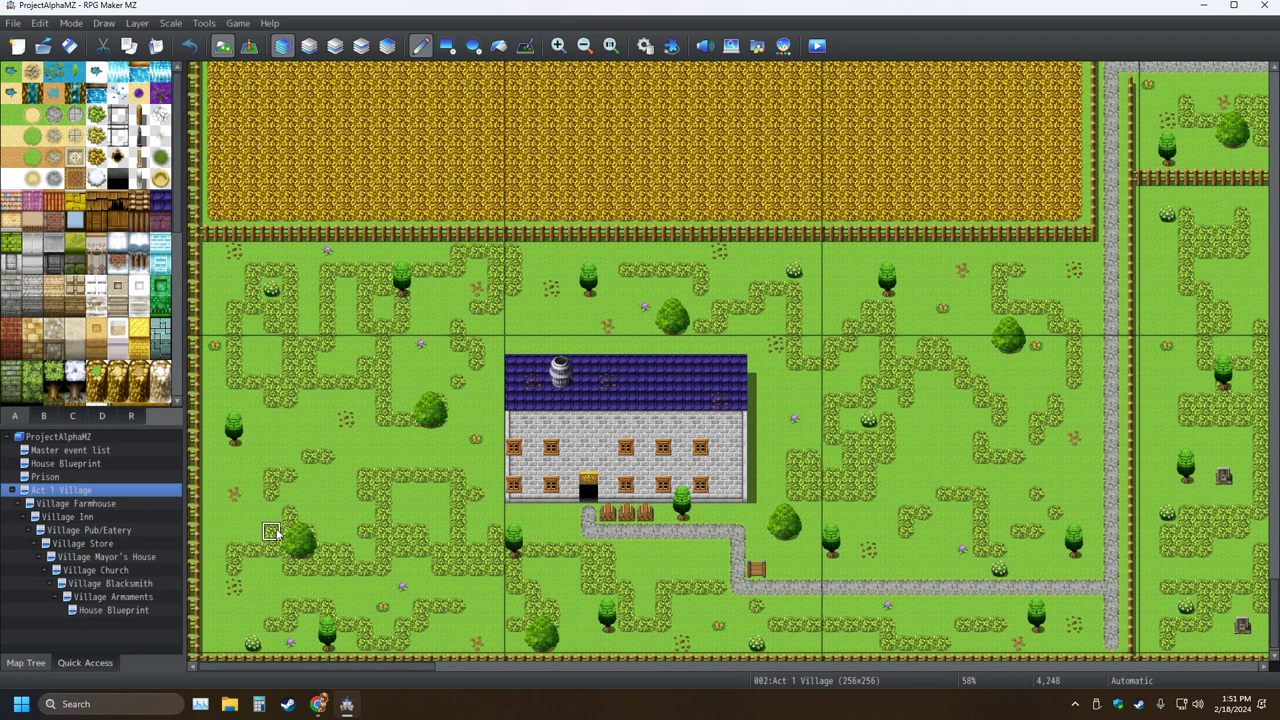
left_click(113, 610)
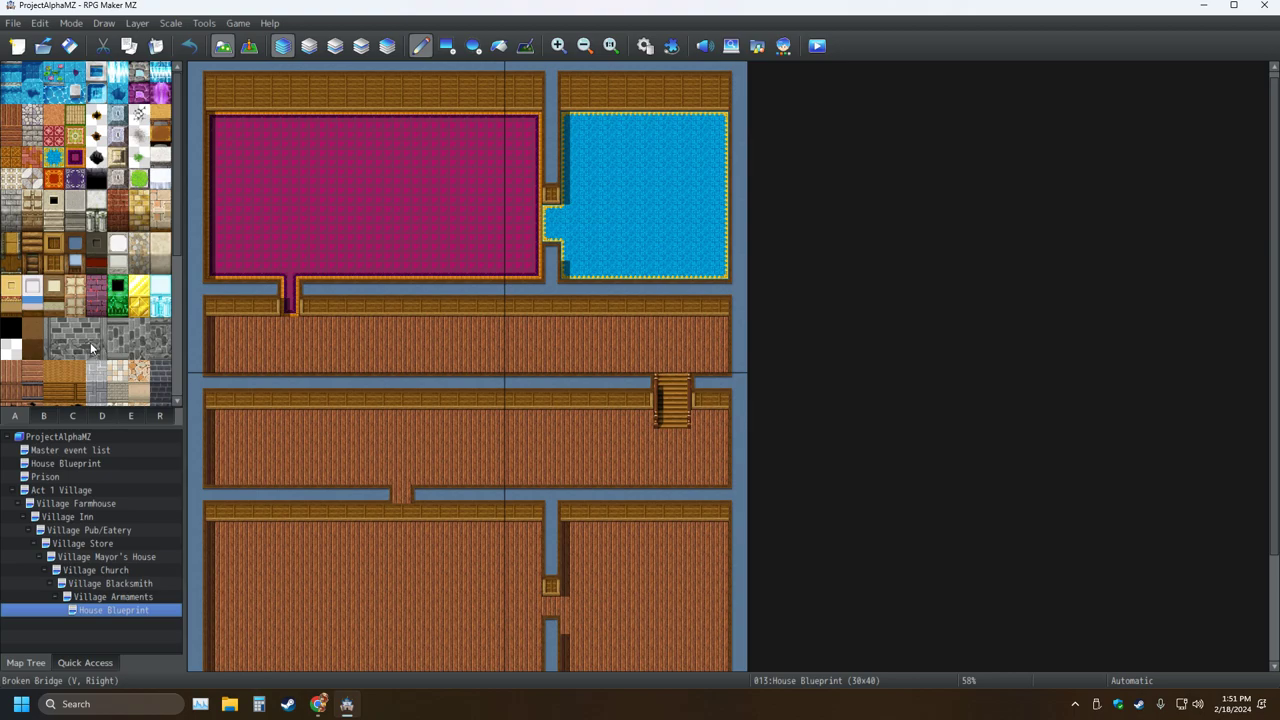
Try flood-filling both sections of the outer wall strip beside the entrance with the grey stone brick tile.
left_click(28, 141)
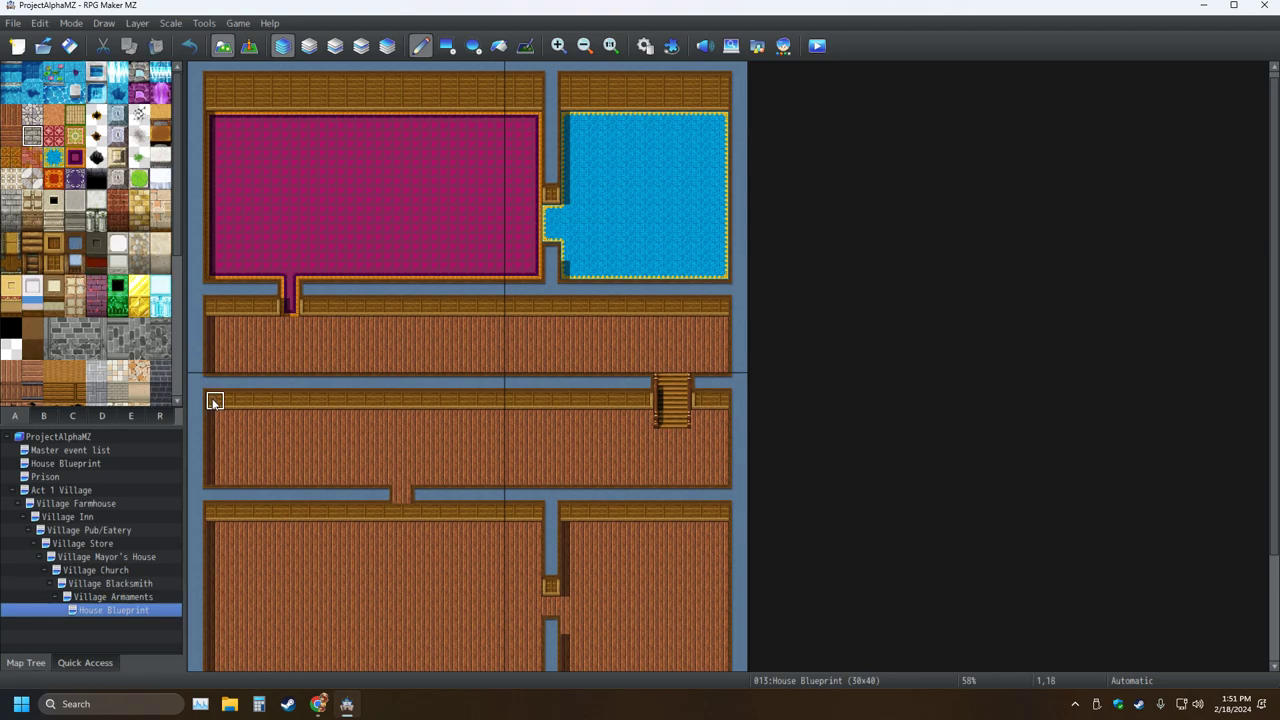
scroll(422, 418, "down", 3)
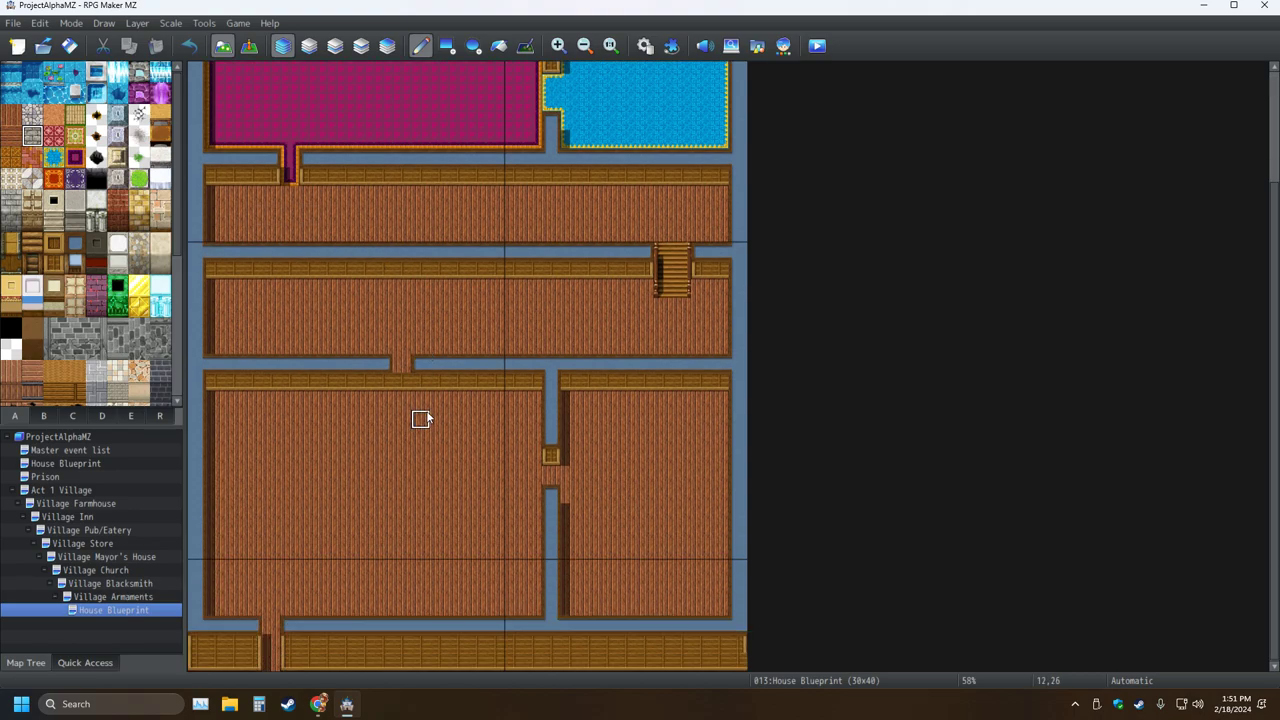
scroll(418, 405, "up", 3)
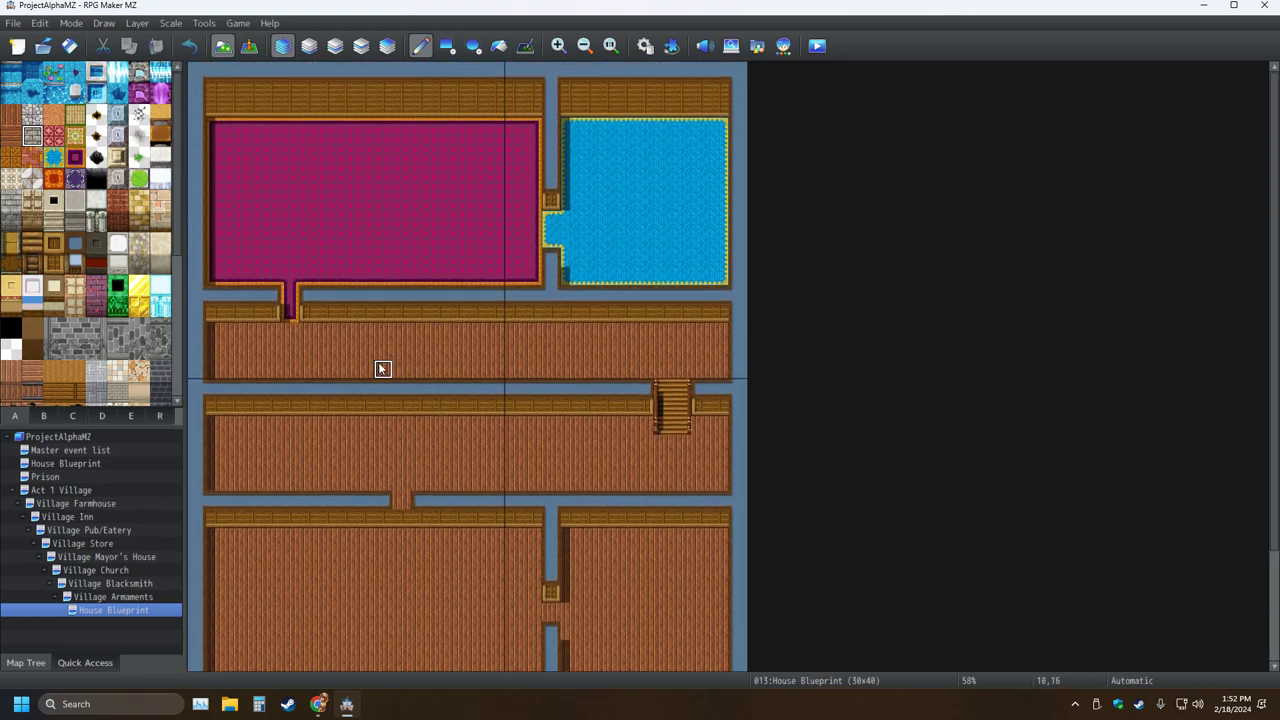
scroll(363, 371, "down", 1)
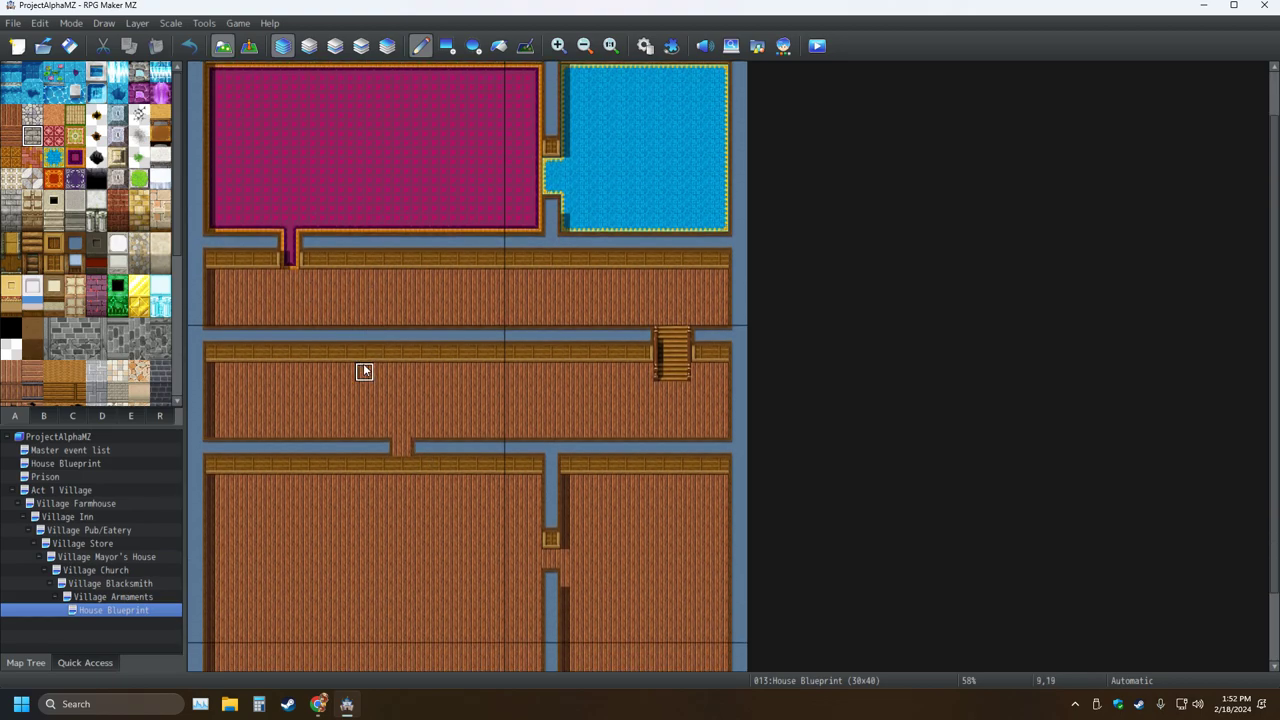
scroll(363, 371, "down", 2)
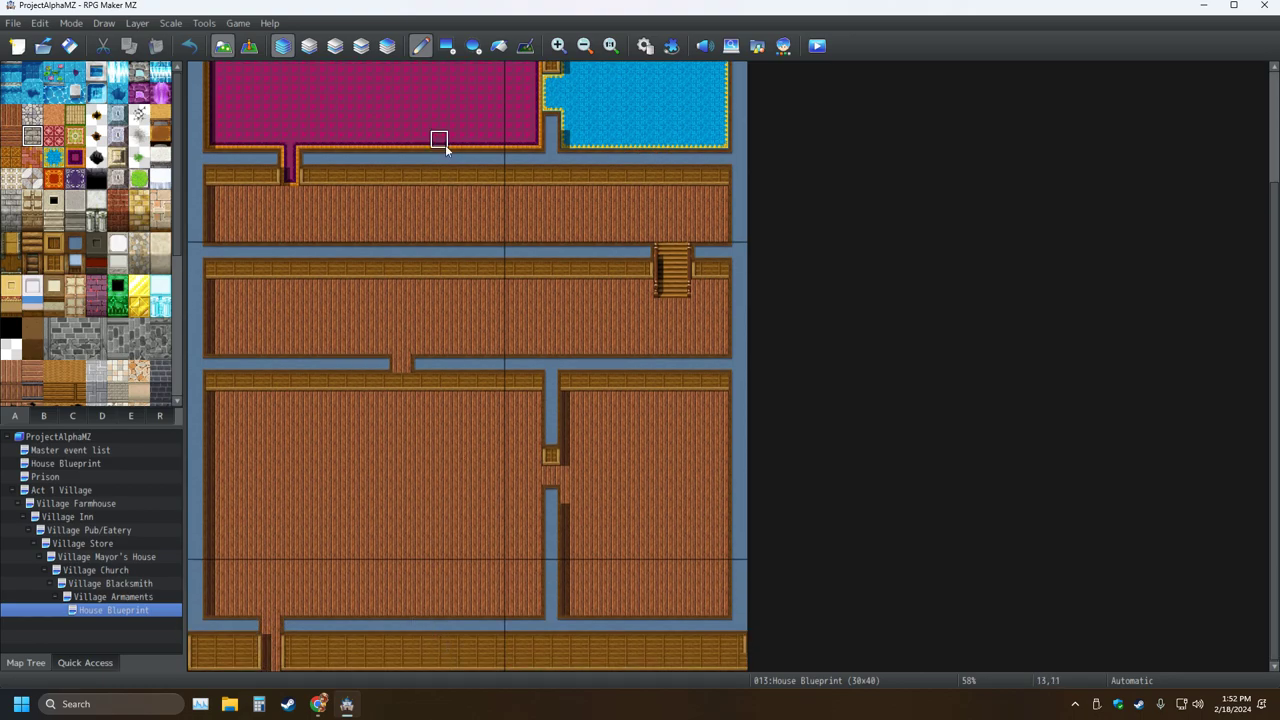
left_click(499, 48)
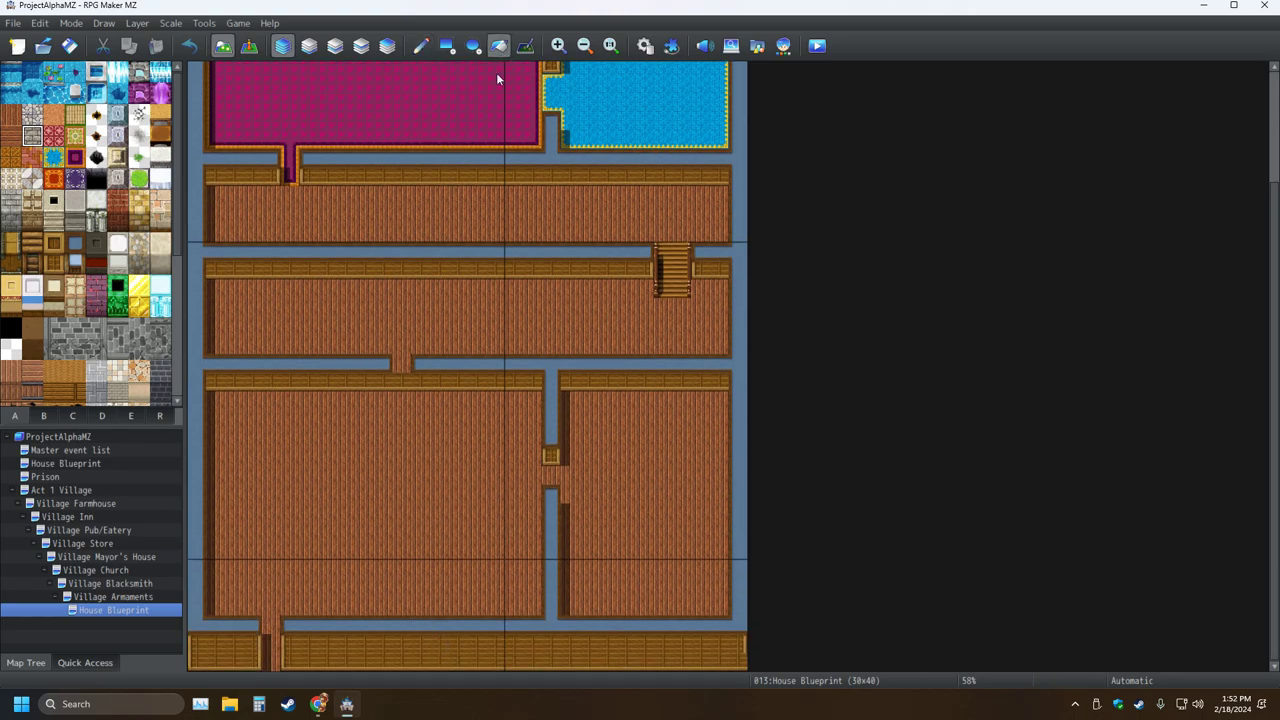
left_click(448, 652)
left_click(250, 658)
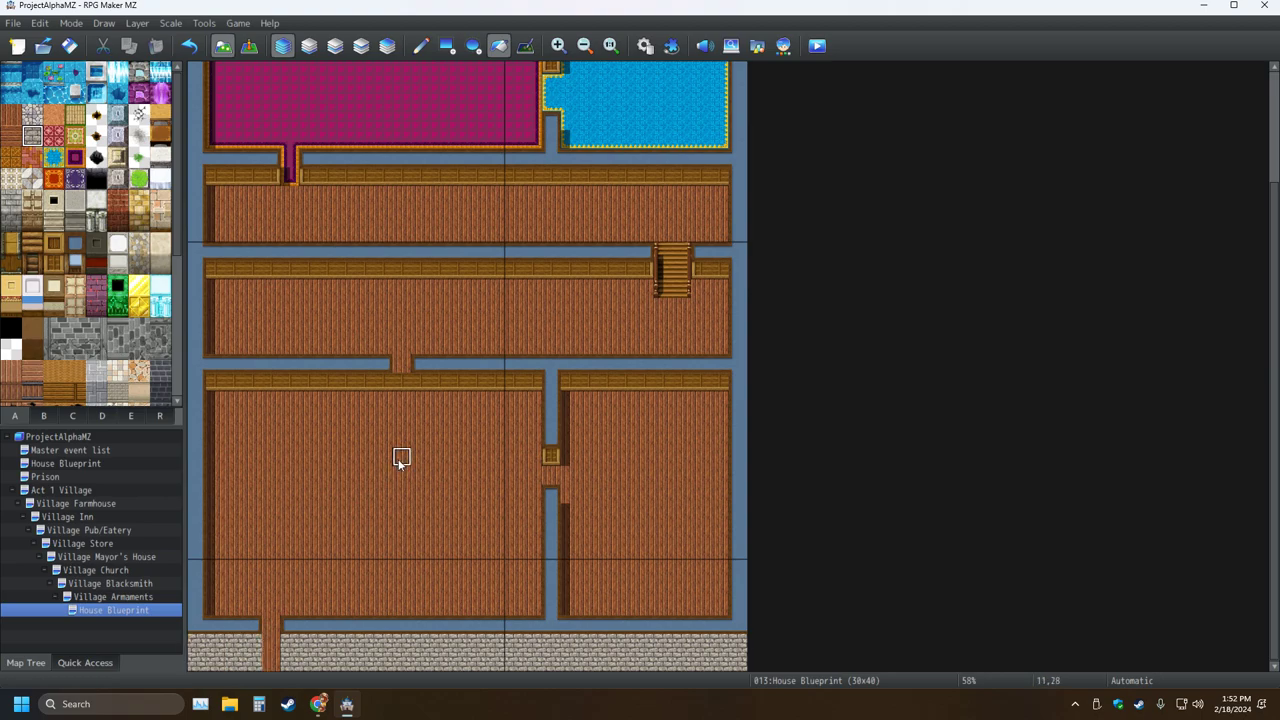
Try flood-filling the wooden wall faces of the two lower rooms and the hallway, plus the upper hallway floor, with grey stone brick.
scroll(474, 471, "up", 1)
left_click(510, 410)
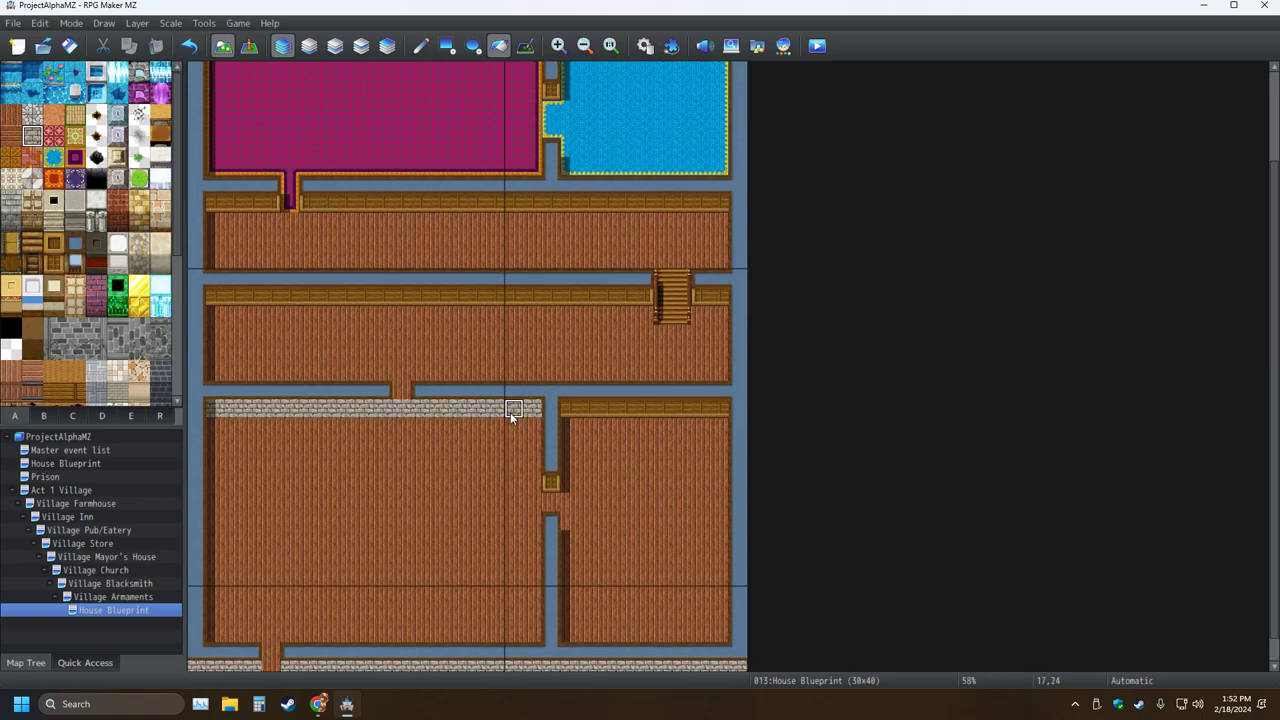
left_click(606, 409)
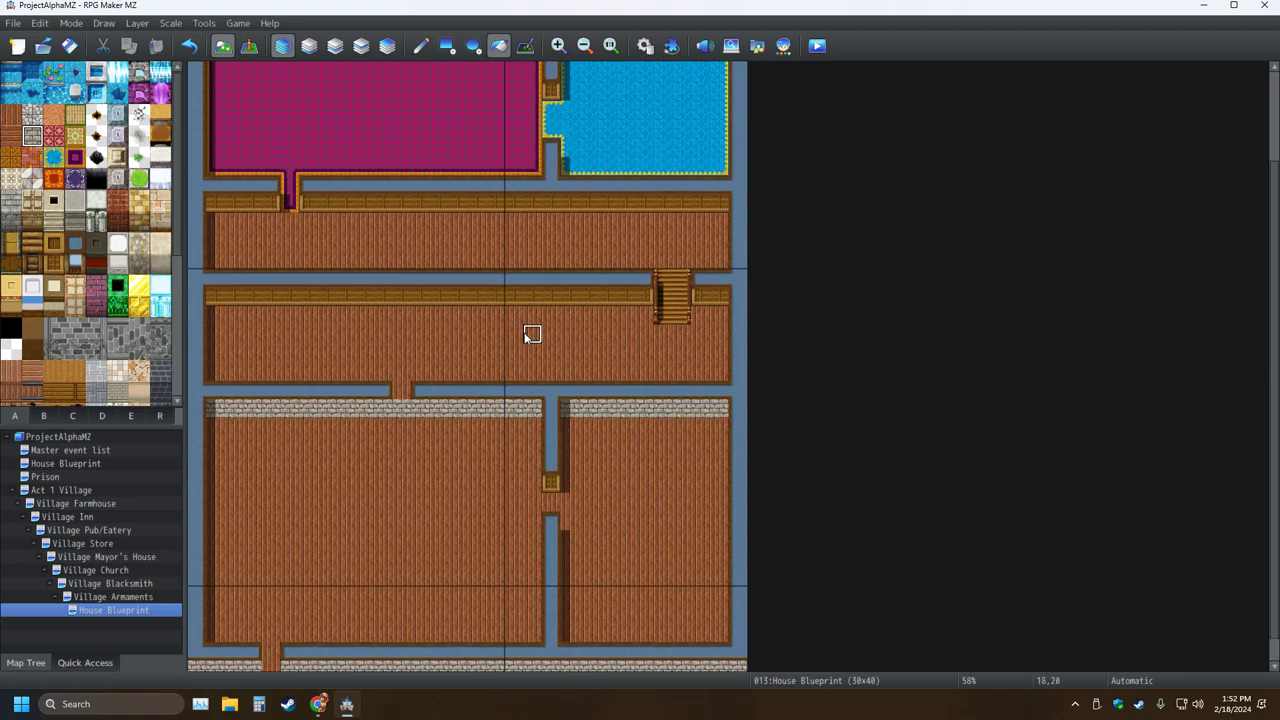
left_click(533, 298)
left_click(691, 300)
scroll(521, 410, "up", 3)
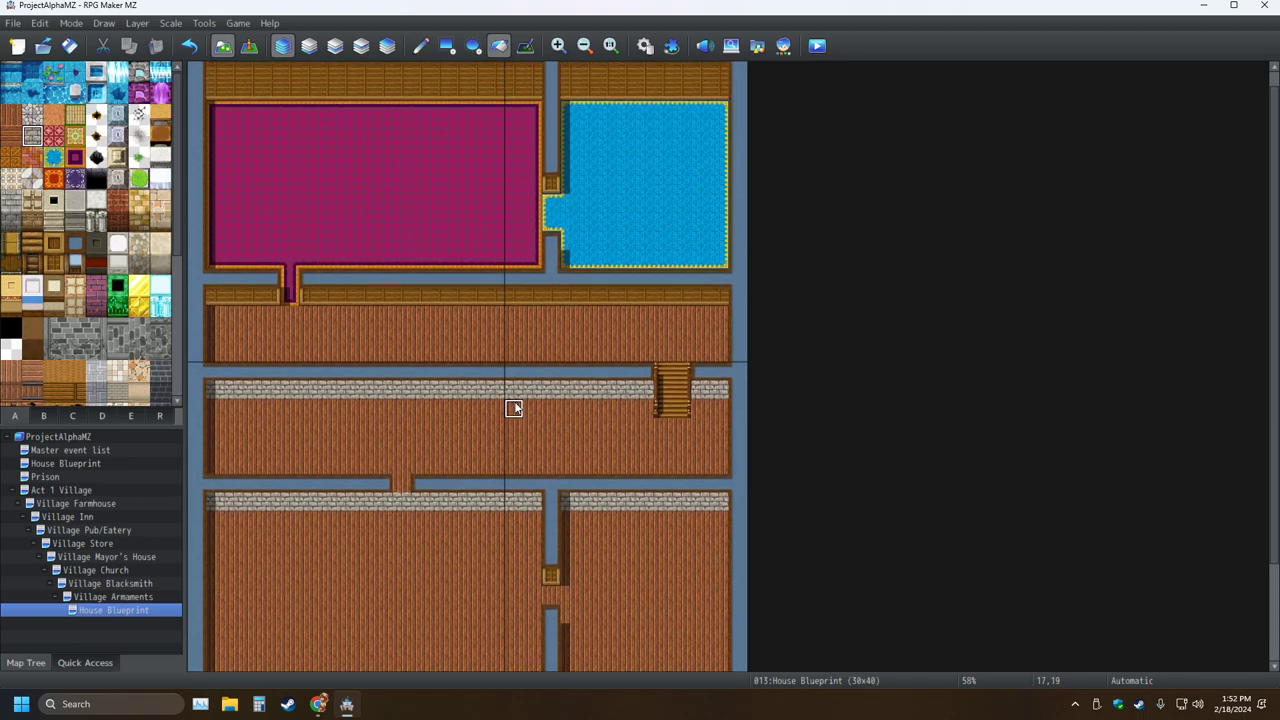
left_click(329, 352)
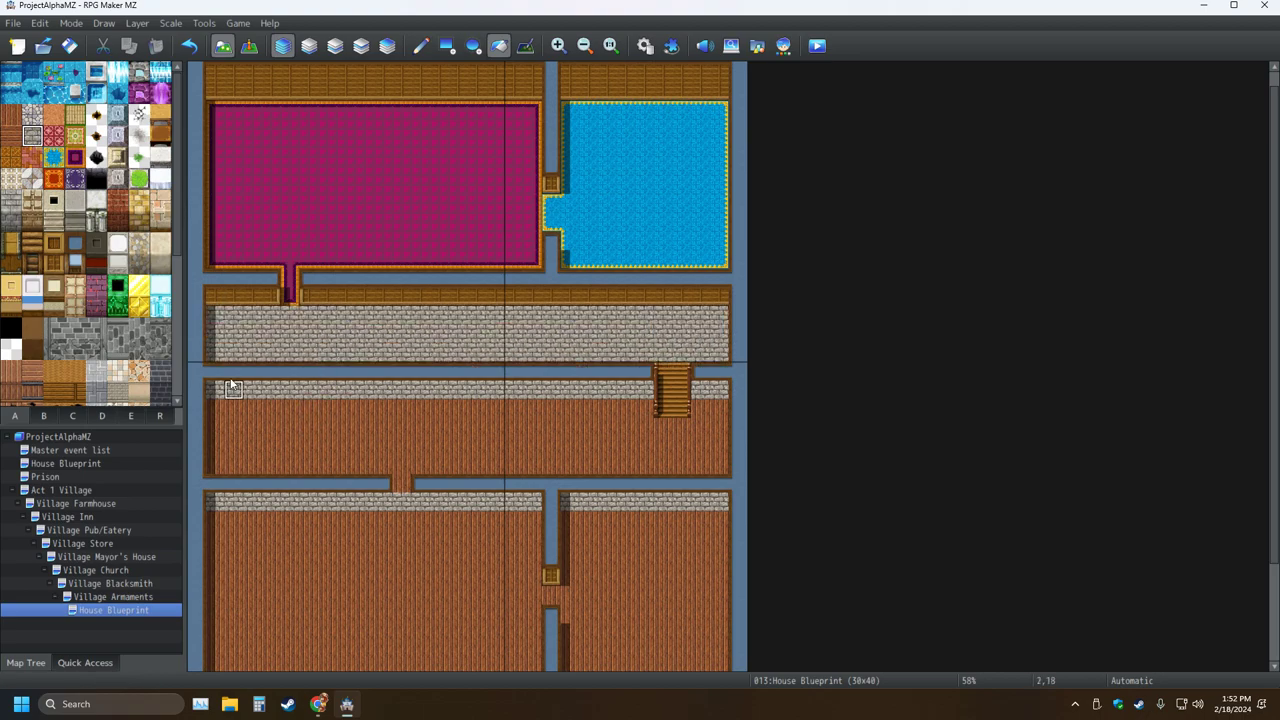
Undo all the grey stone brick fills on the House Blueprint copy.
left_click(189, 46)
left_click(189, 46)
left_click(189, 46)
left_click(189, 46)
left_click(189, 46)
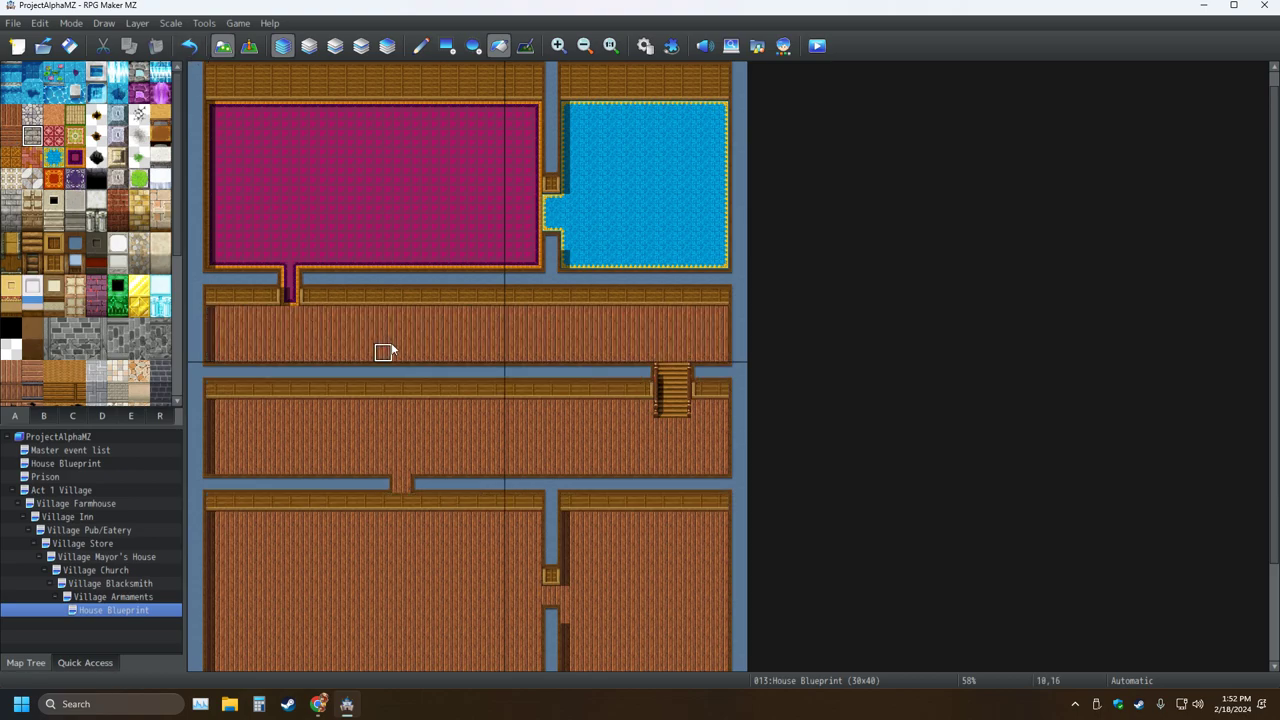
scroll(366, 369, "down", 3)
left_click(189, 47)
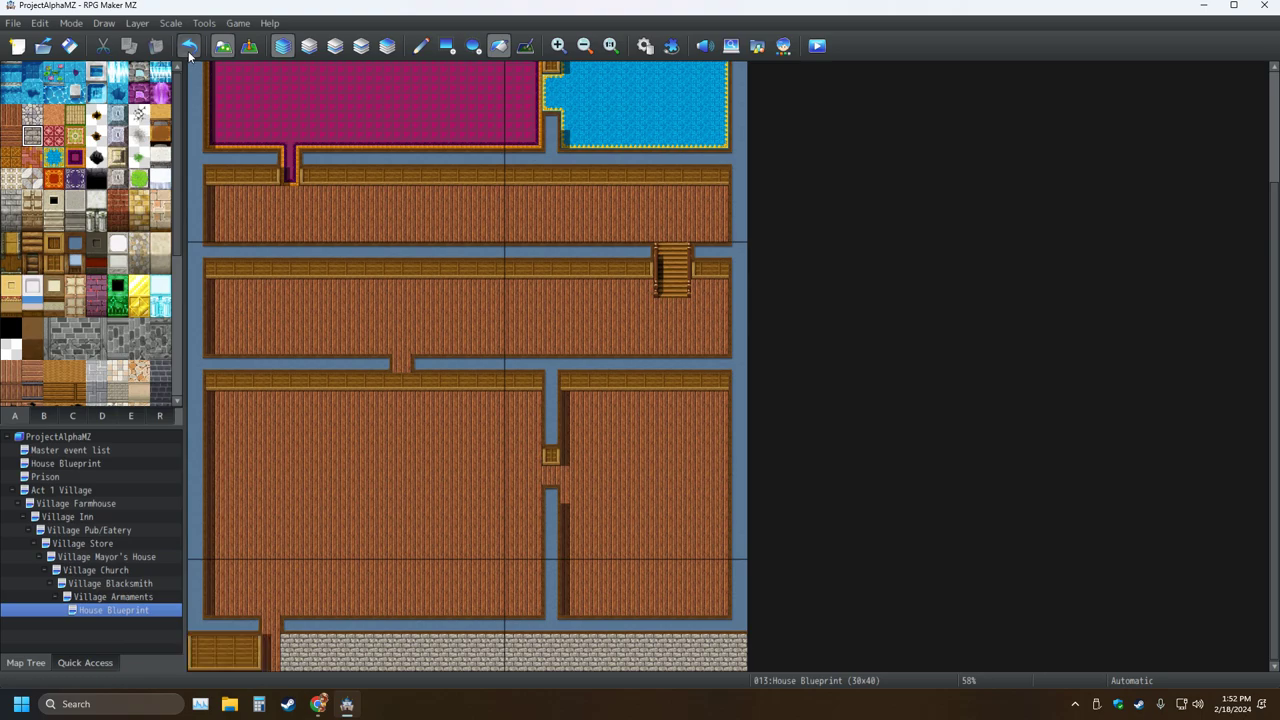
left_click(189, 47)
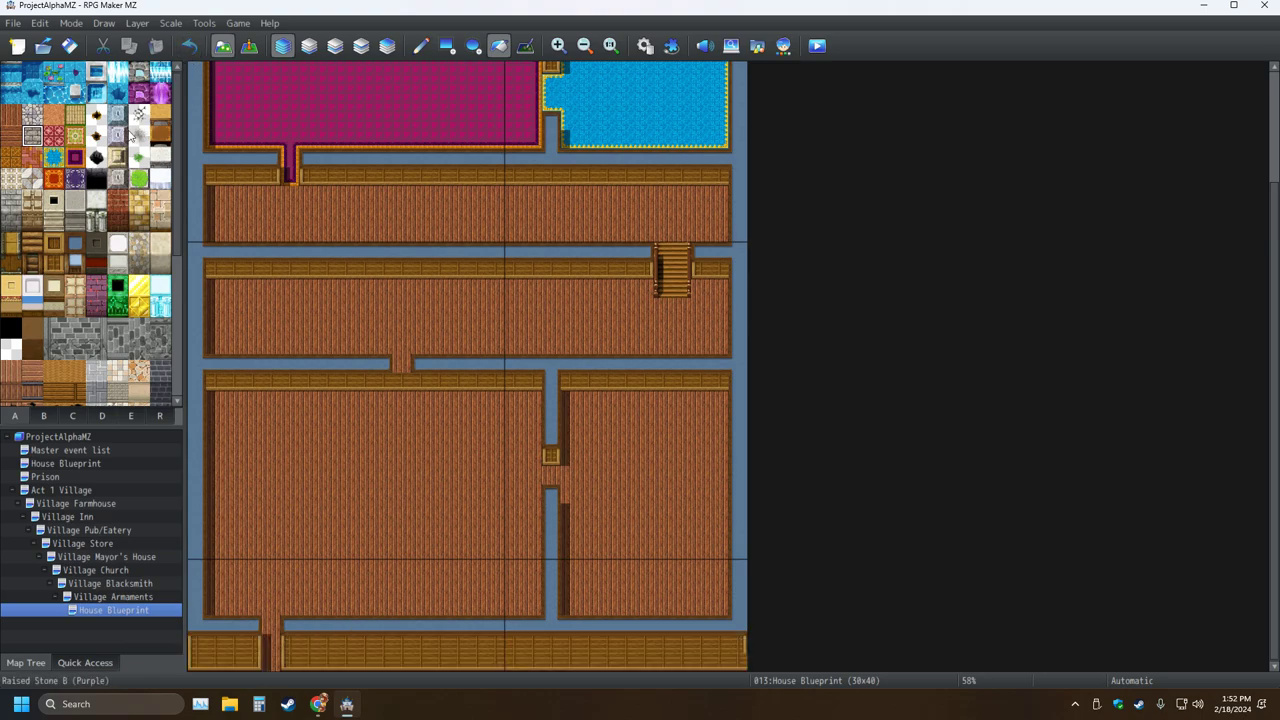
Flood-fill the outer wall strip on both sides of the entrance with the rough grey-brown stone wall tile.
left_click(56, 181)
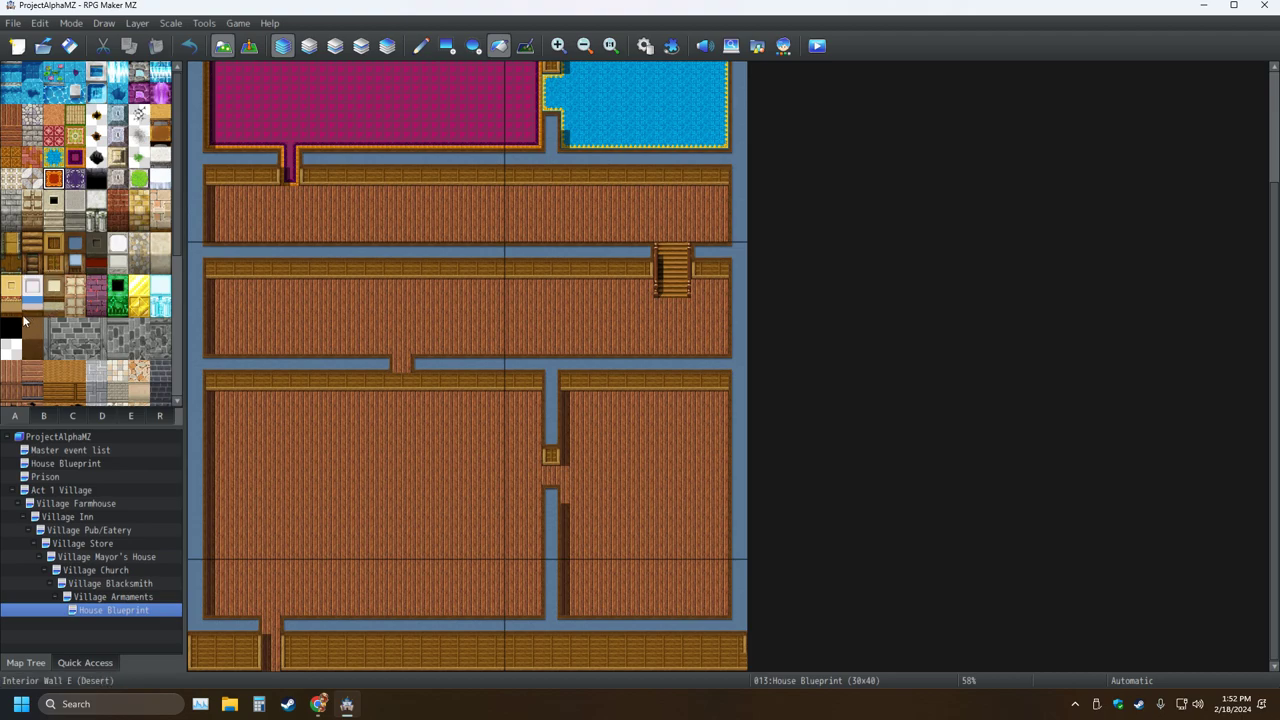
left_click(139, 263)
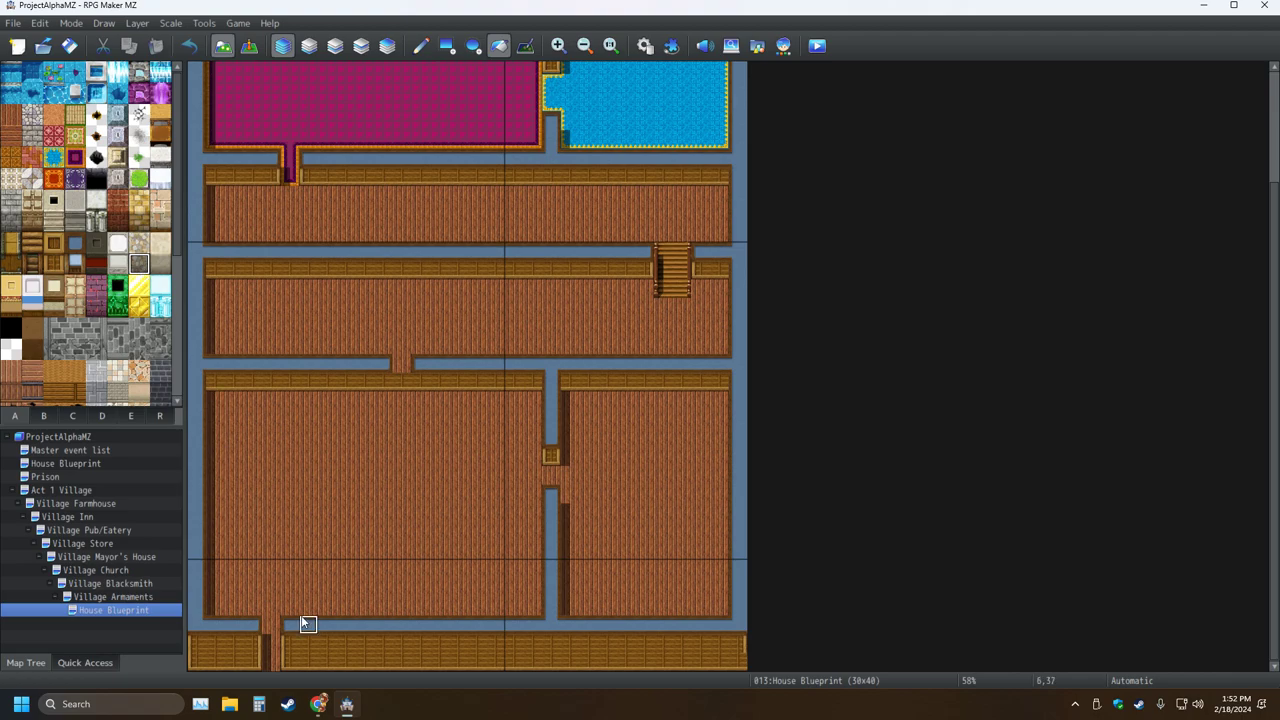
left_click(308, 658)
left_click(205, 660)
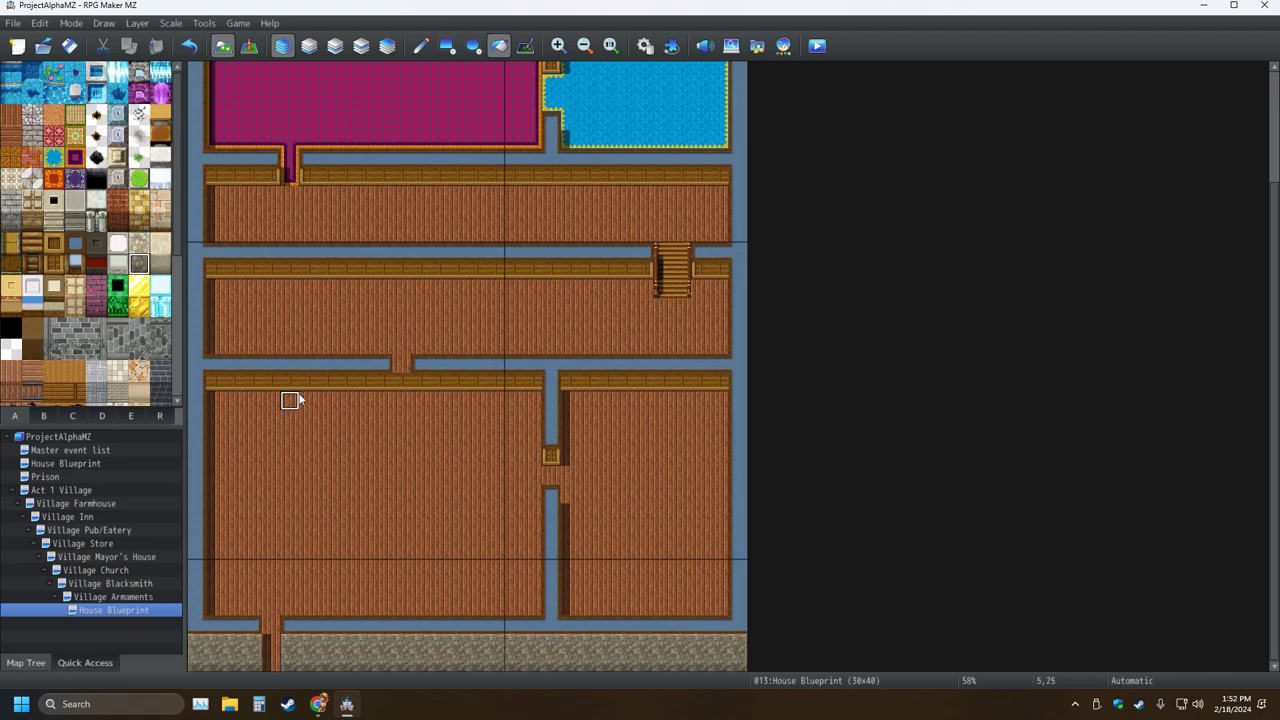
Flood-fill the wooden wall faces of the two lower rooms and both hallways with the rough grey-brown stone wall tile.
left_click(302, 384)
left_click(380, 271)
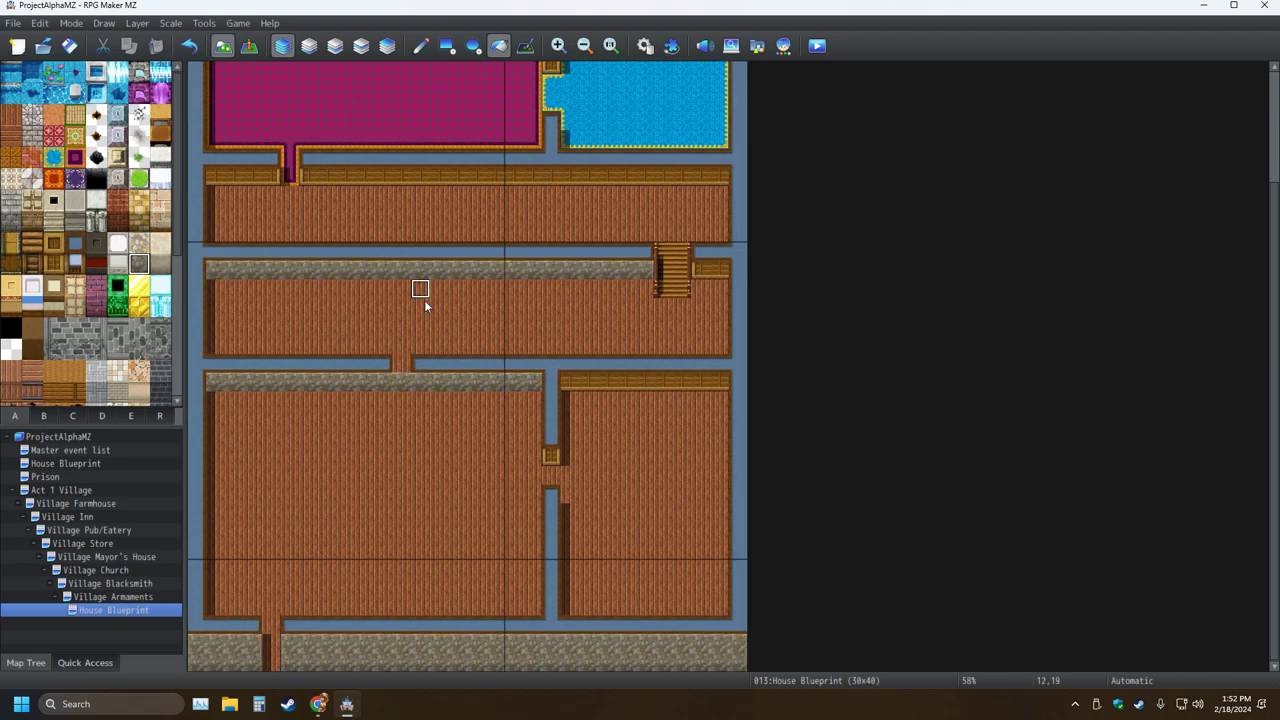
left_click(607, 382)
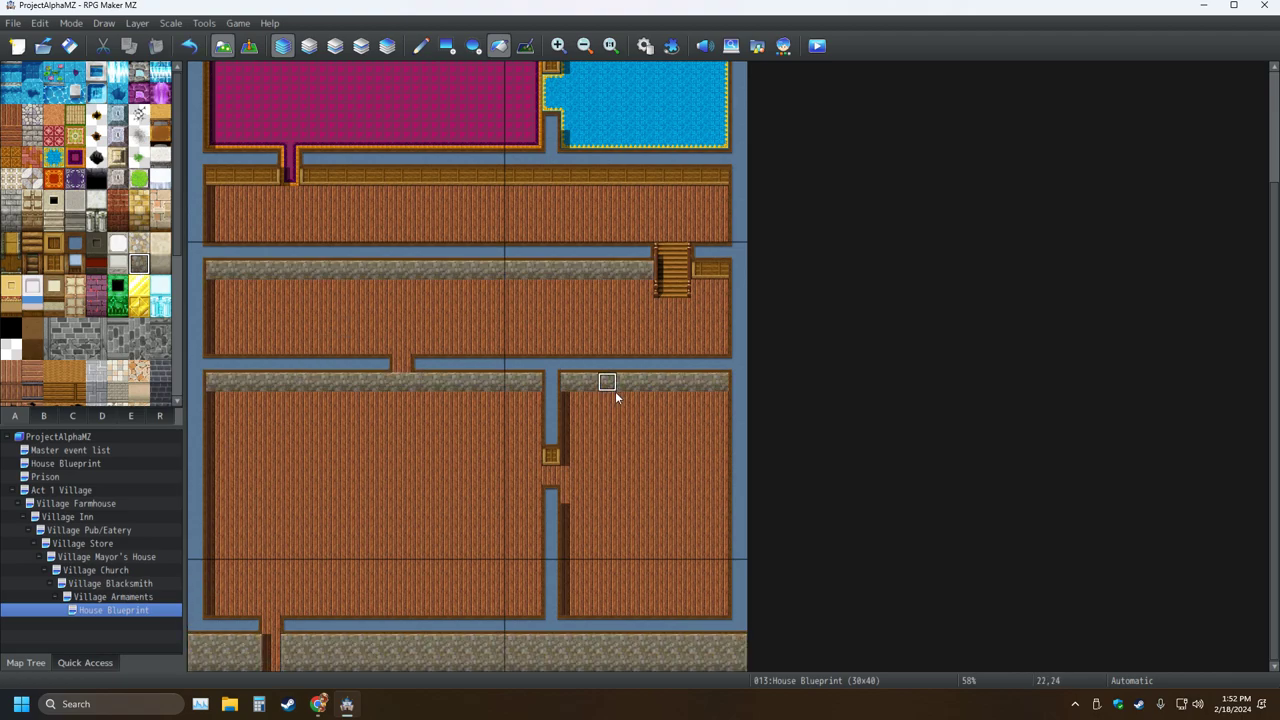
left_click(662, 177)
left_click(252, 177)
Flood-fill the wall faces above the magenta and blue-floored rooms with the rough grey-brown stone tile and save the project.
scroll(410, 331, "up", 3)
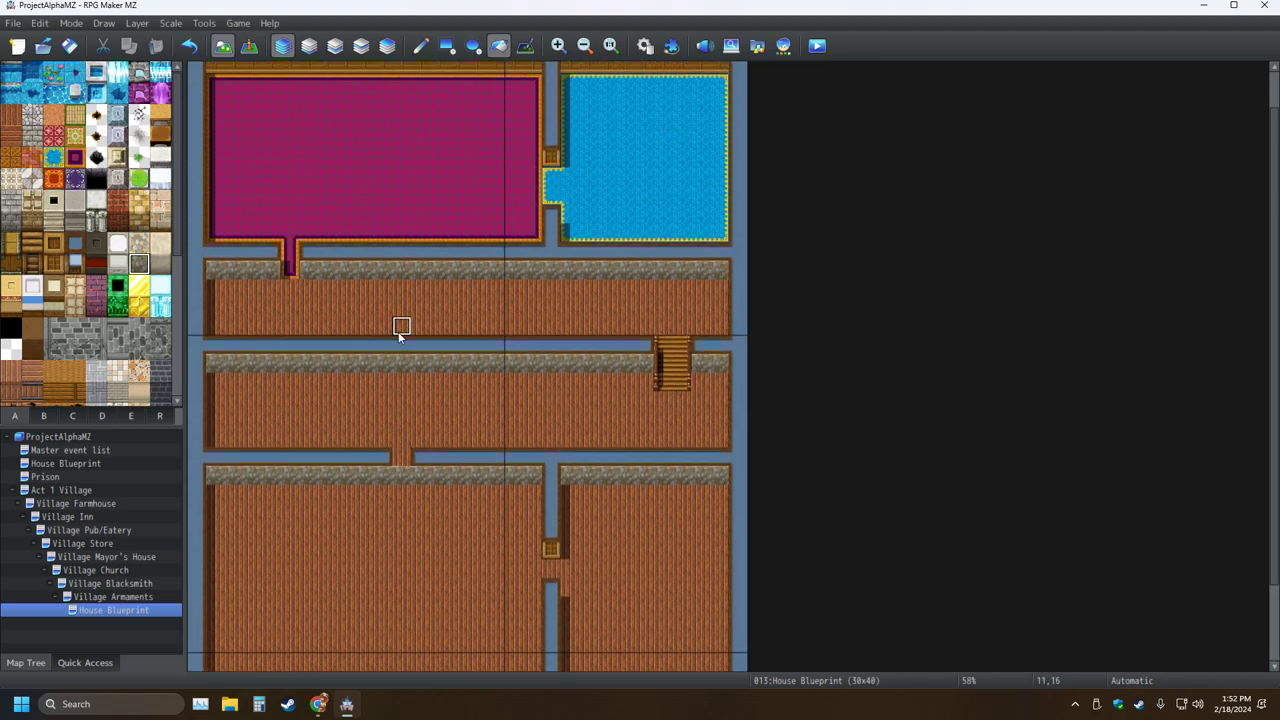
left_click(438, 107)
left_click(588, 97)
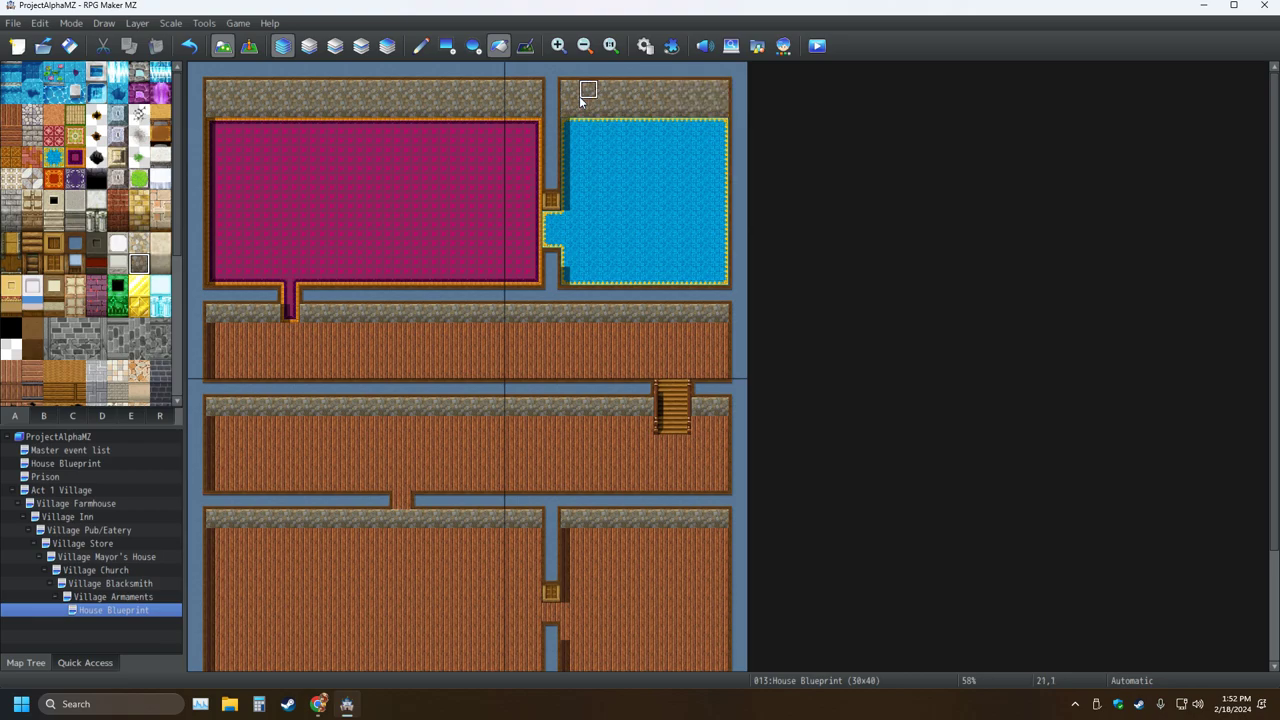
left_click(64, 52)
Review the stone walls throughout the House Blueprint copy and compare its layout with the Village Armaments map.
scroll(365, 276, "down", 5)
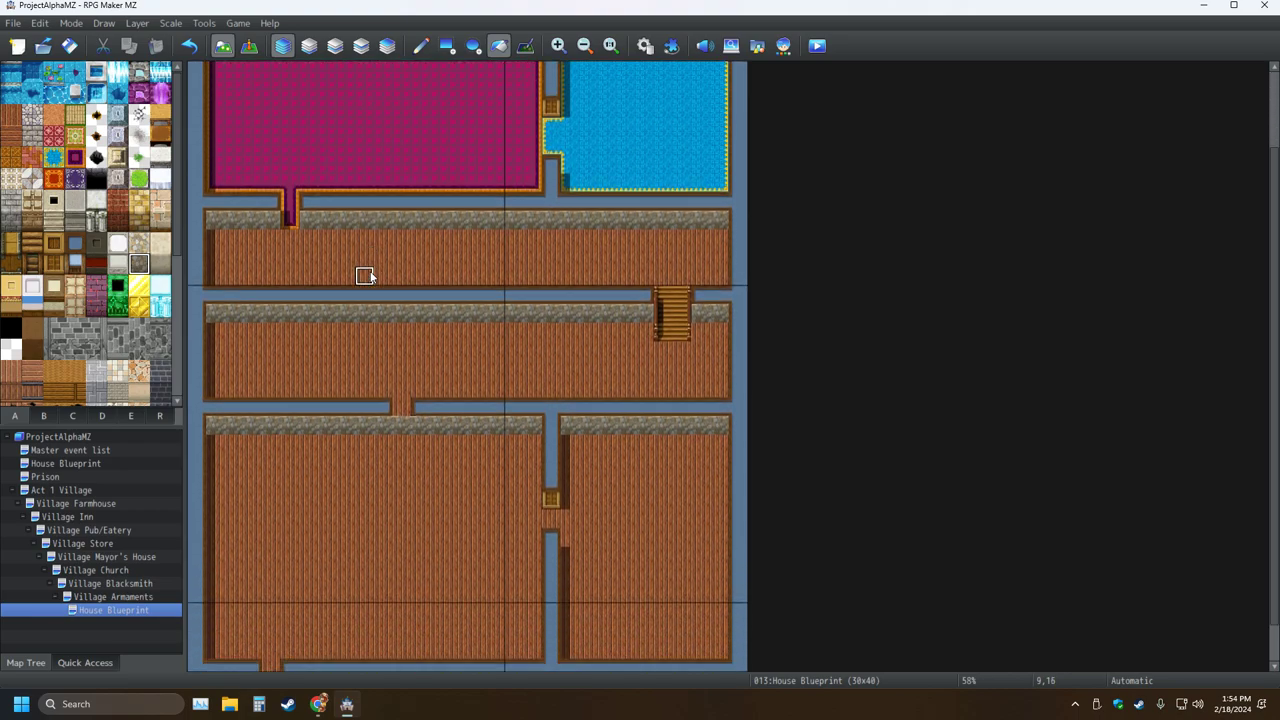
scroll(368, 275, "down", 1)
scroll(368, 273, "up", 5)
scroll(368, 272, "down", 2)
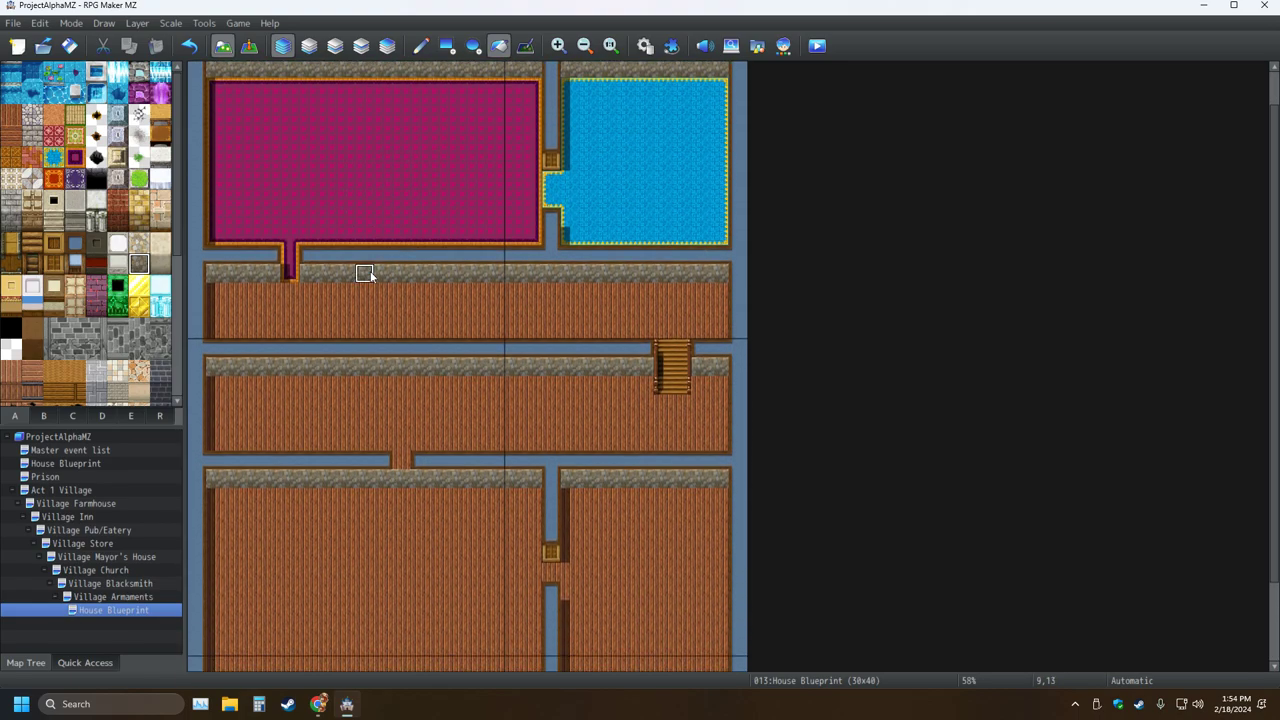
scroll(366, 273, "down", 2)
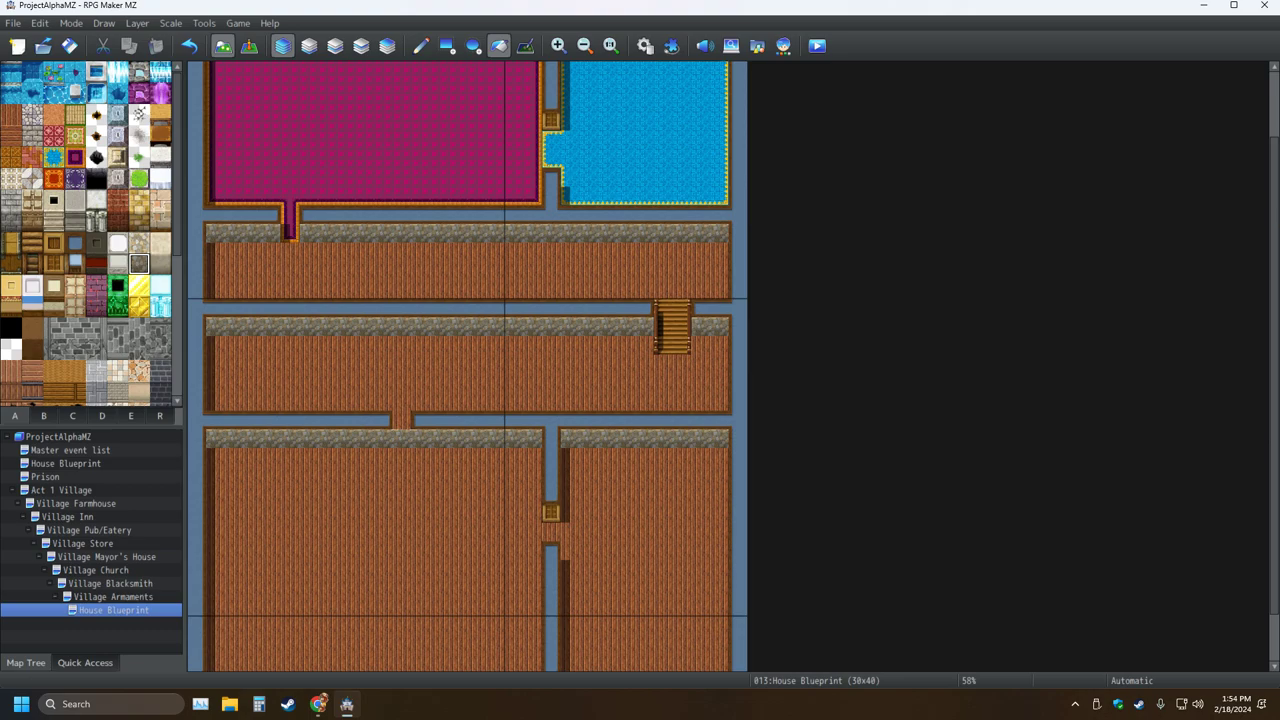
scroll(467, 366, "up", 2)
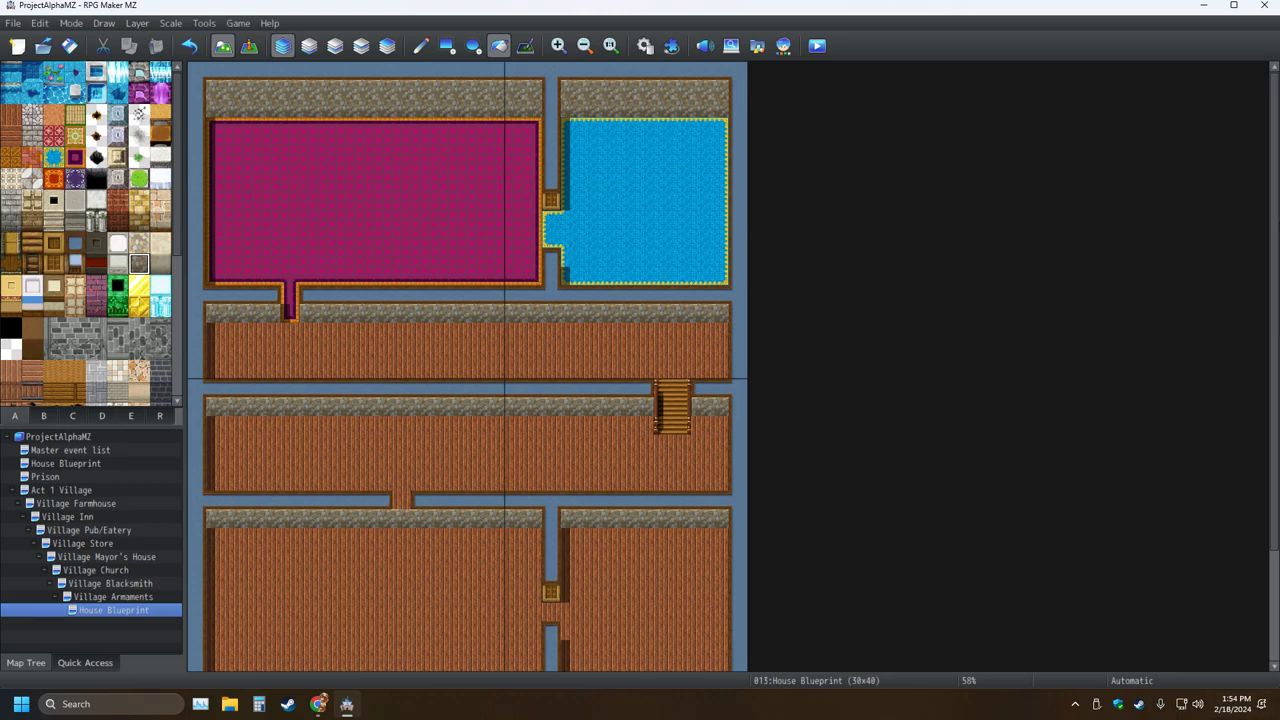
left_click(147, 597)
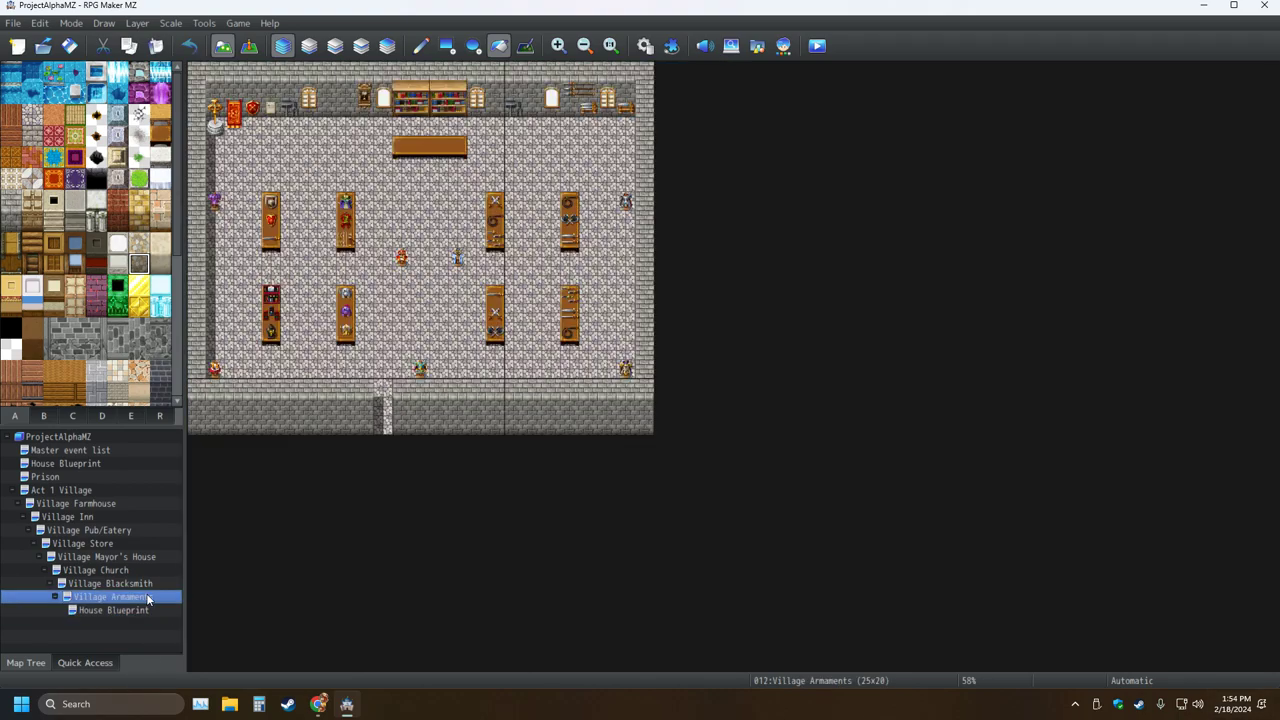
left_click(138, 611)
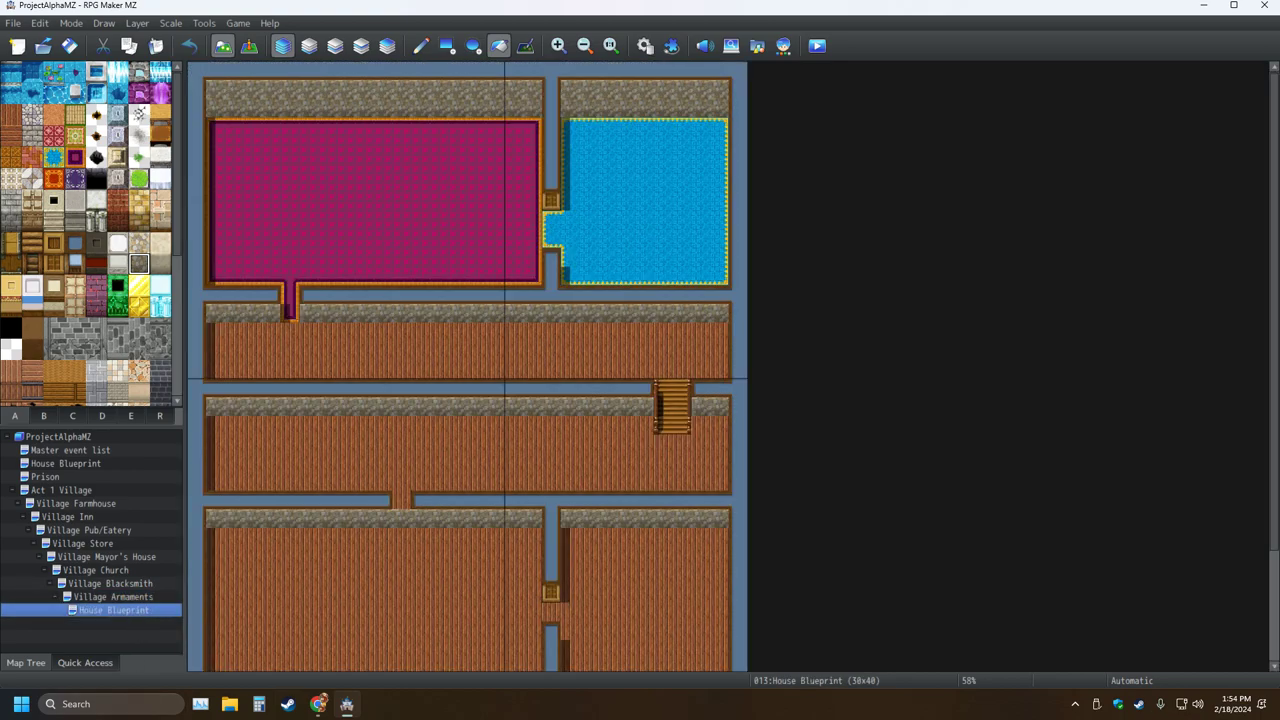